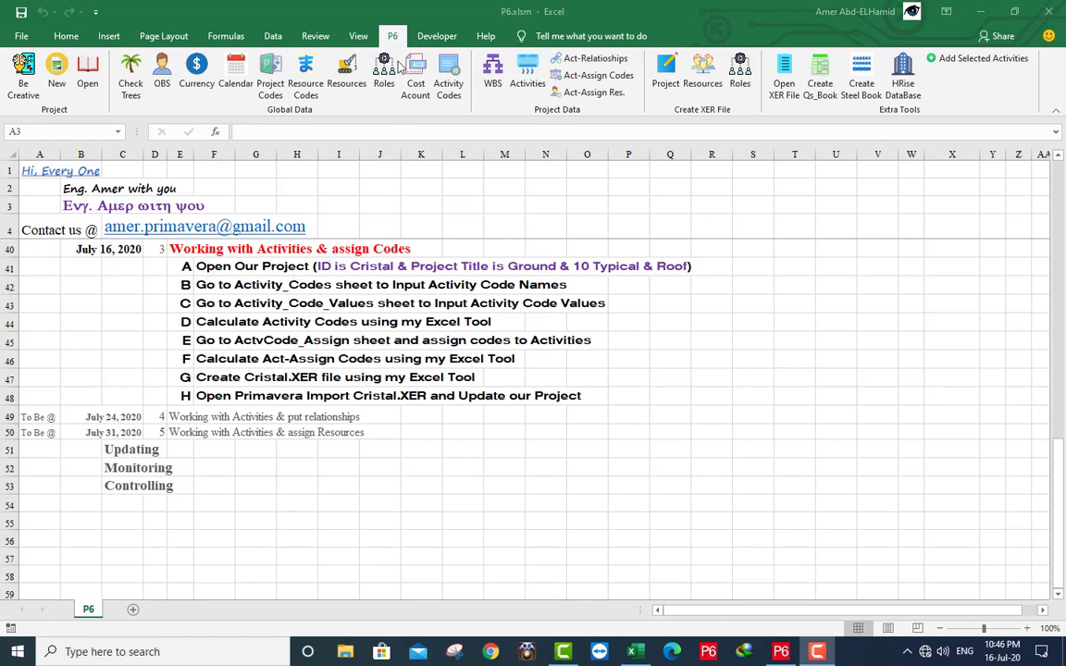
- Open the Cristal project workbook and look through its sheets for activity codes, activity code values and activity code assignment
left_click(89, 74)
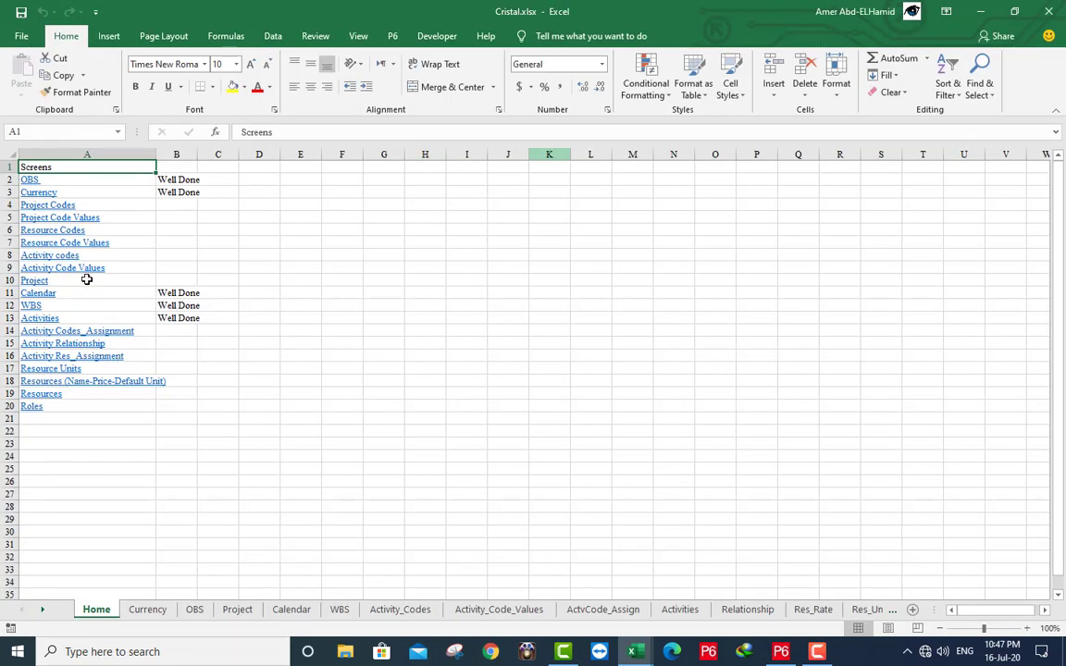
left_click(71, 257)
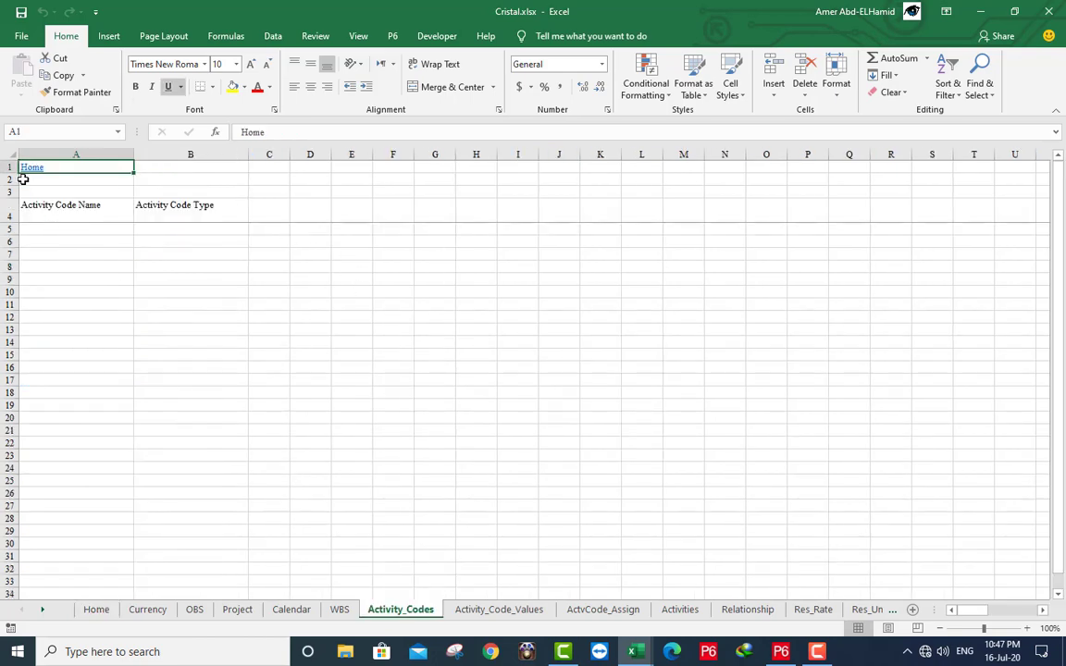
left_click(32, 172)
left_click(53, 271)
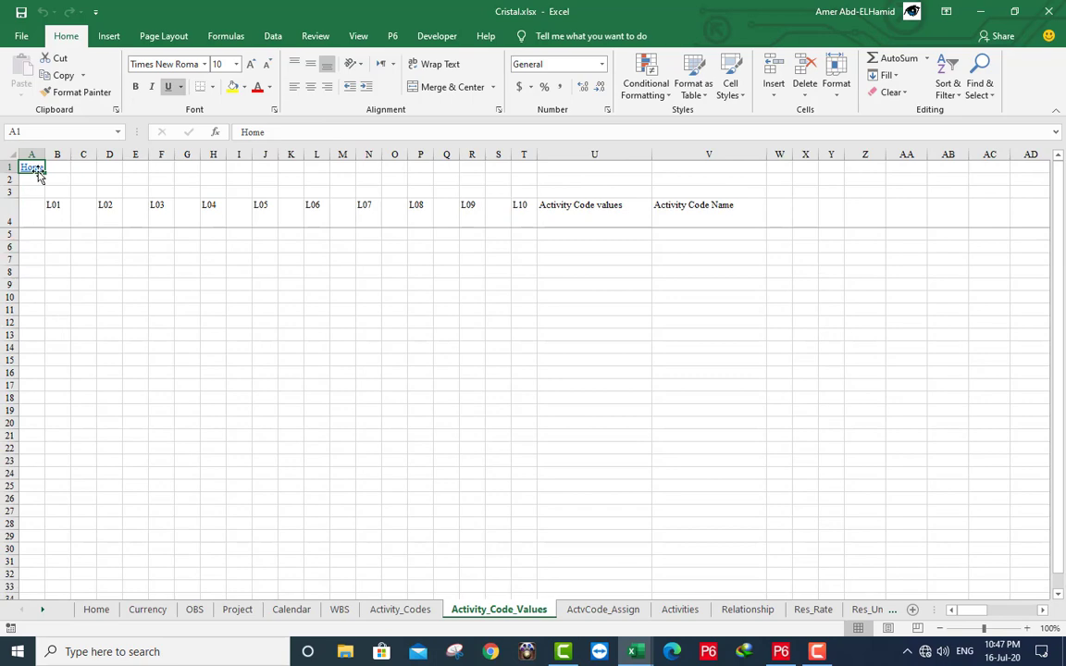
left_click(34, 170)
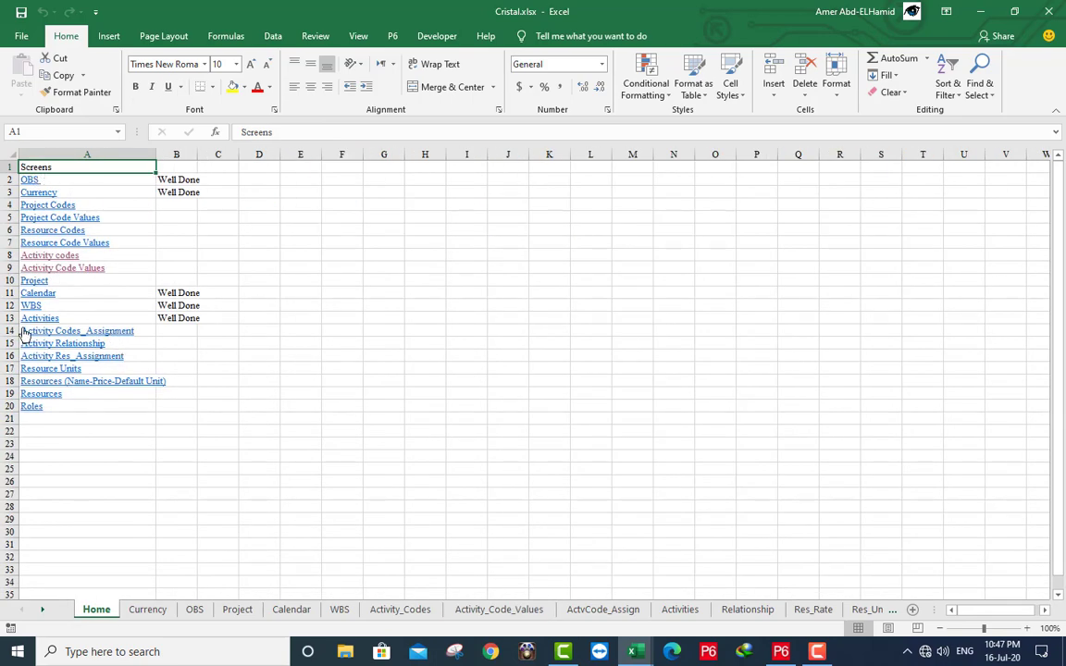
left_click(67, 339)
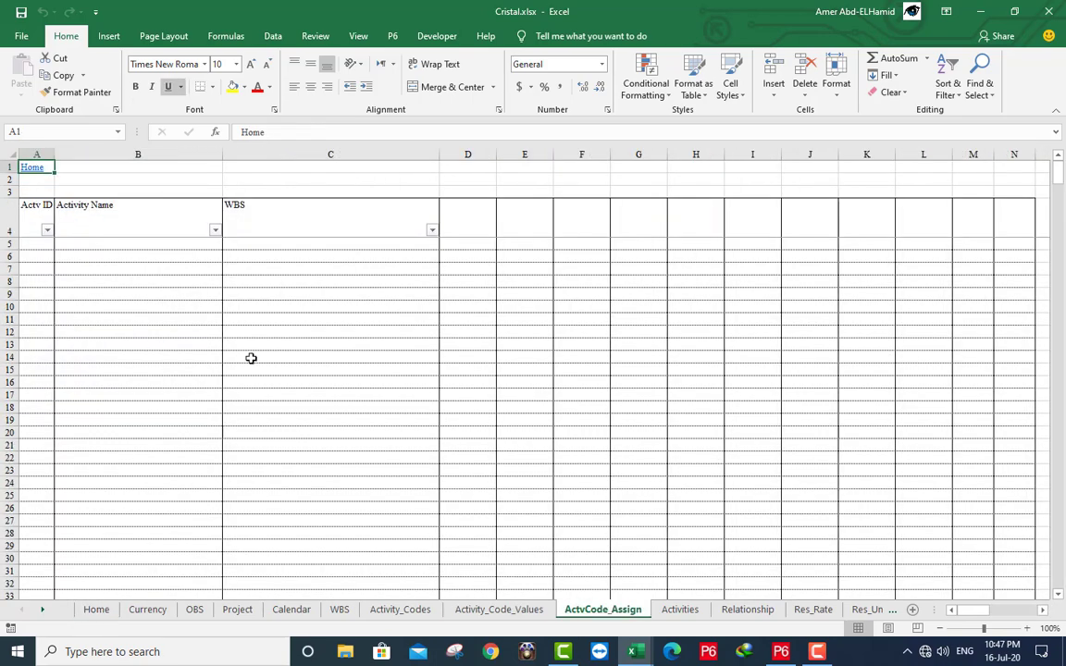
left_click(35, 173)
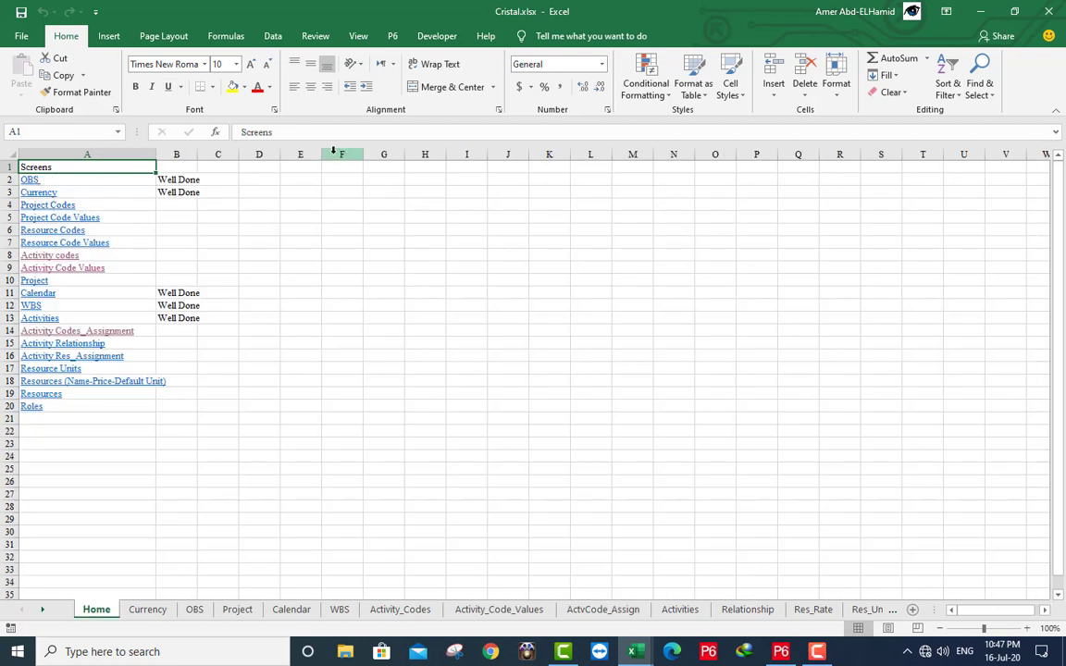
- Open the high-rise database workbook and go to its Activity Code & Values sheet
left_click(392, 39)
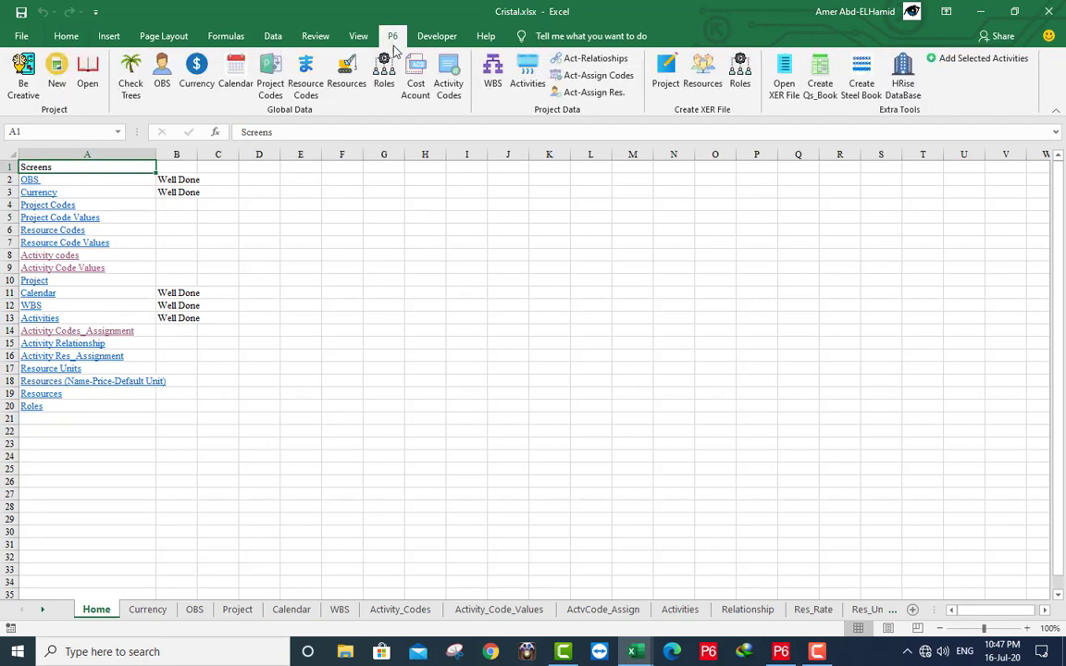
left_click(902, 85)
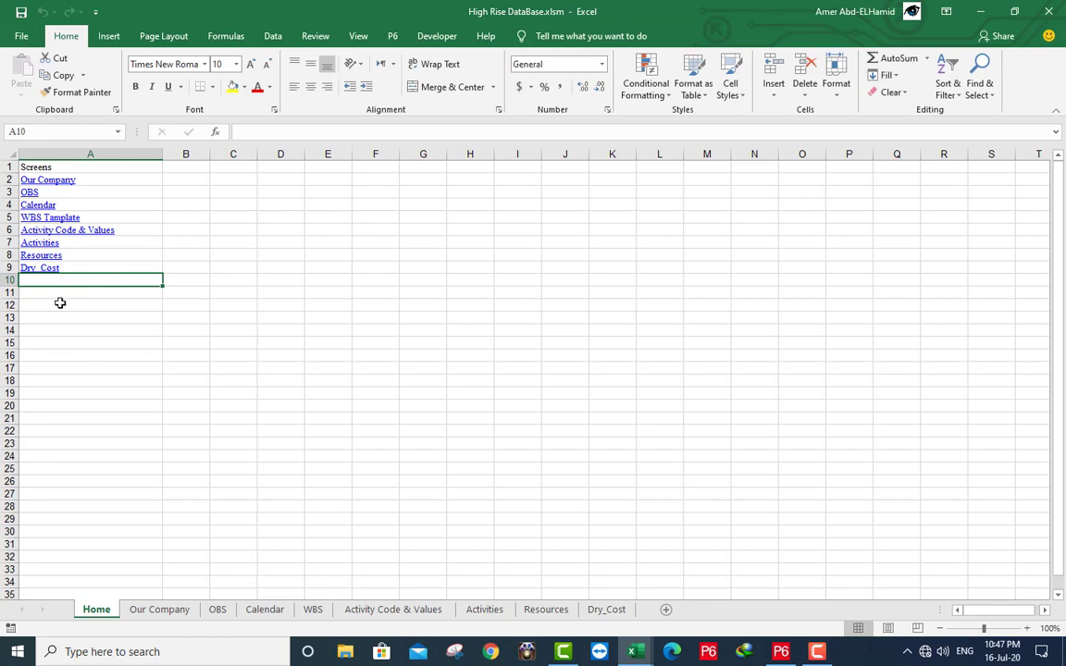
left_click(69, 233)
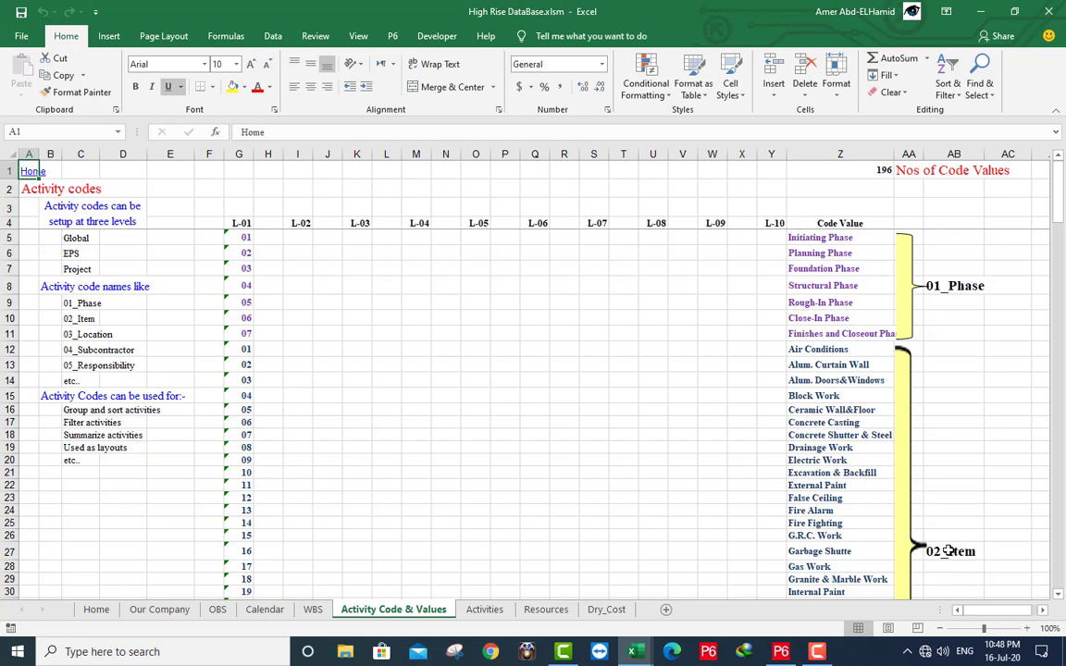
- Examine the database's code values grouped under phase, item, location and subcontractor, and return to the start of the list
scroll(843, 375, "down", 9)
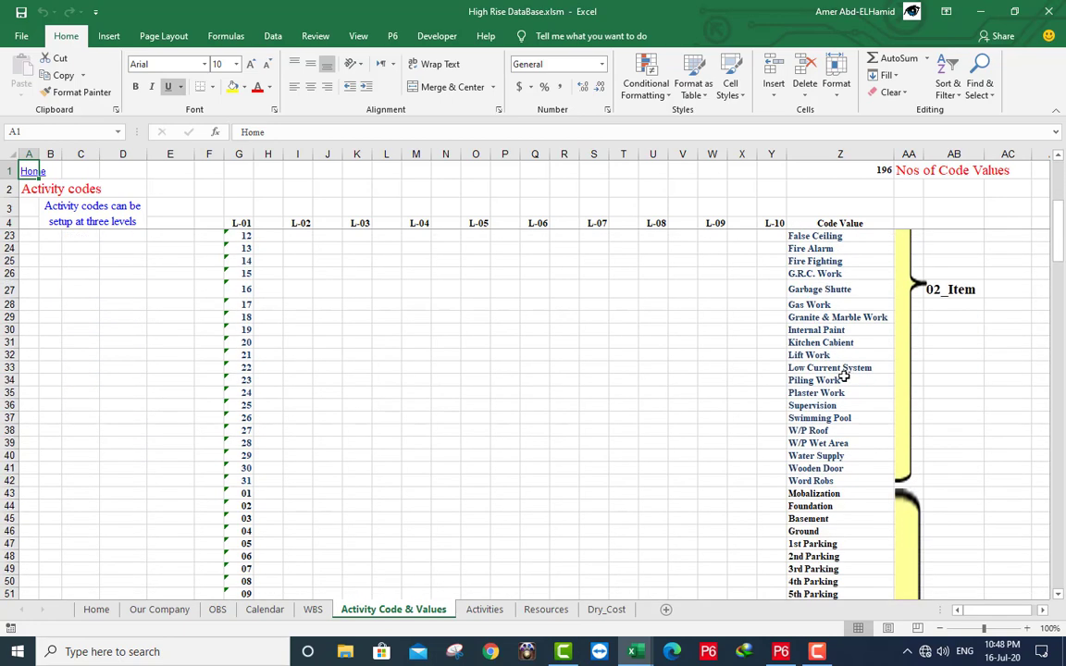
scroll(844, 376, "down", 2)
scroll(816, 409, "down", 5)
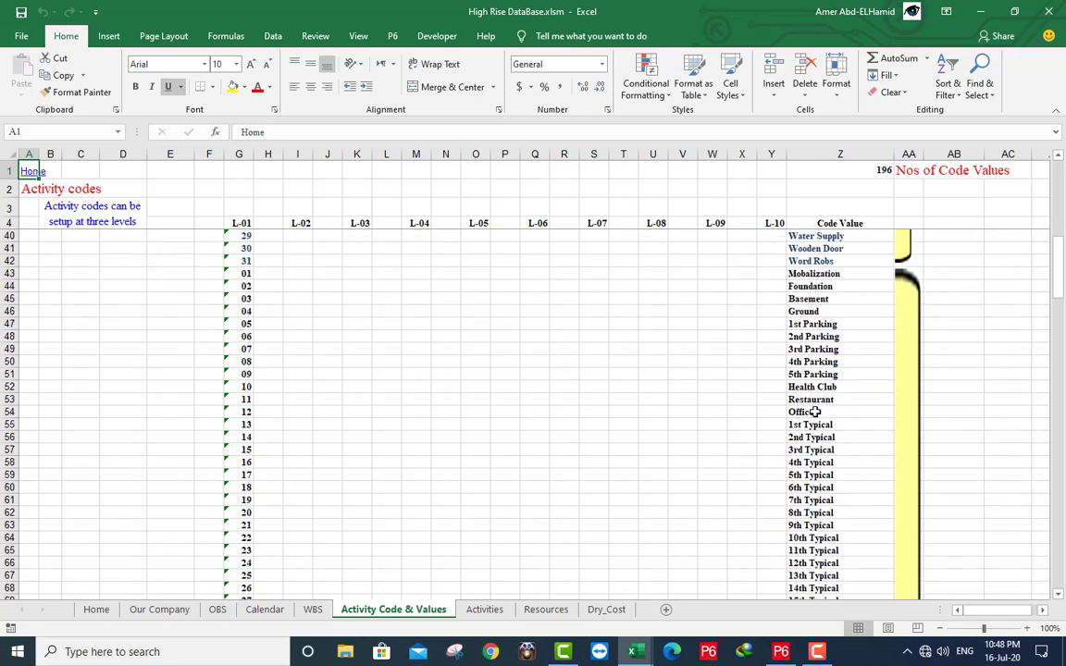
scroll(815, 411, "down", 1)
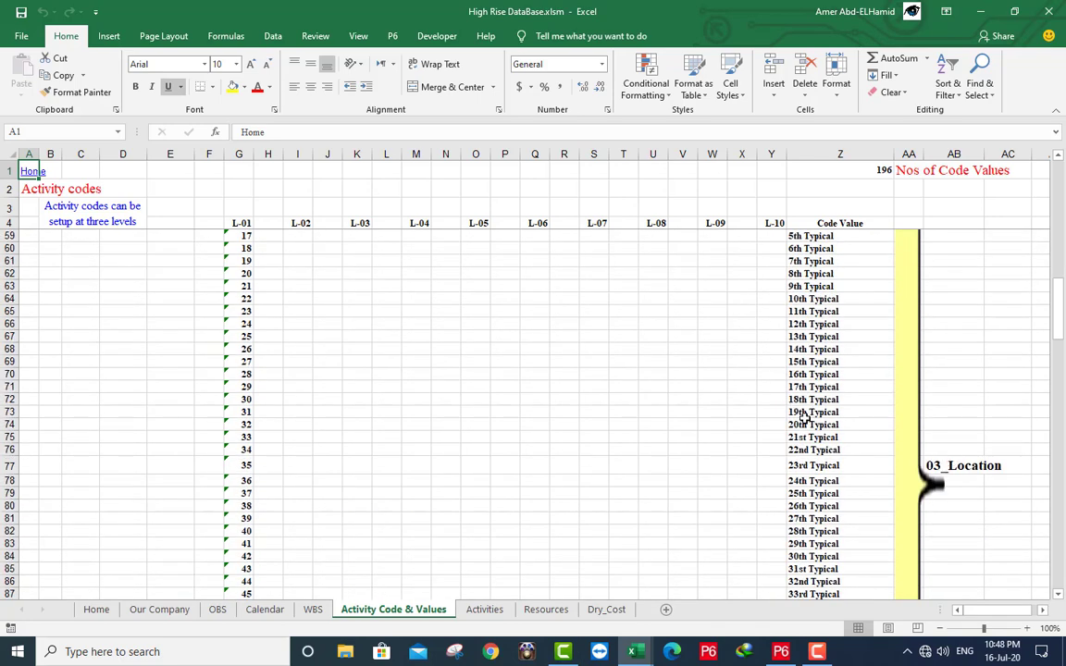
scroll(805, 417, "down", 7)
scroll(811, 412, "down", 10)
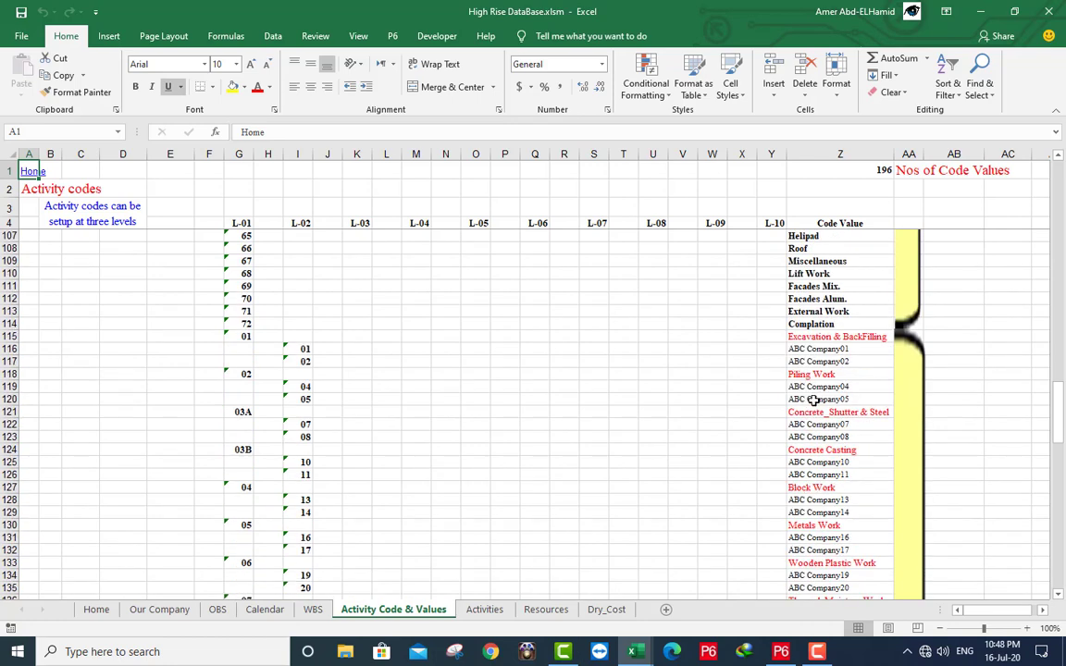
scroll(813, 403, "down", 16)
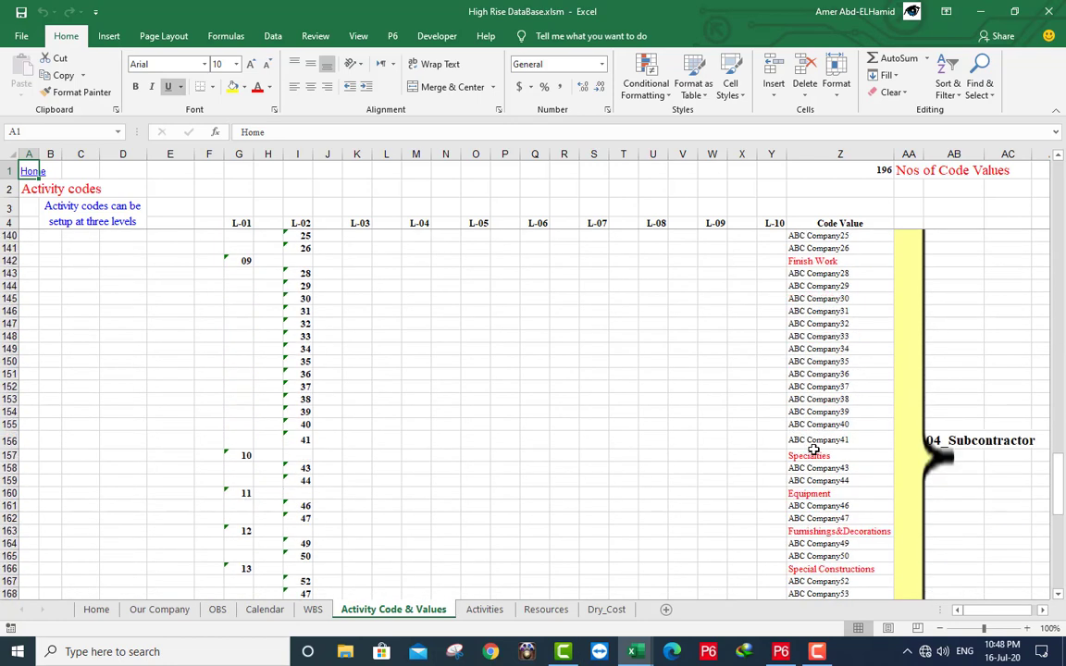
scroll(814, 426, "up", 5)
left_click_drag(1057, 499, 1058, 194)
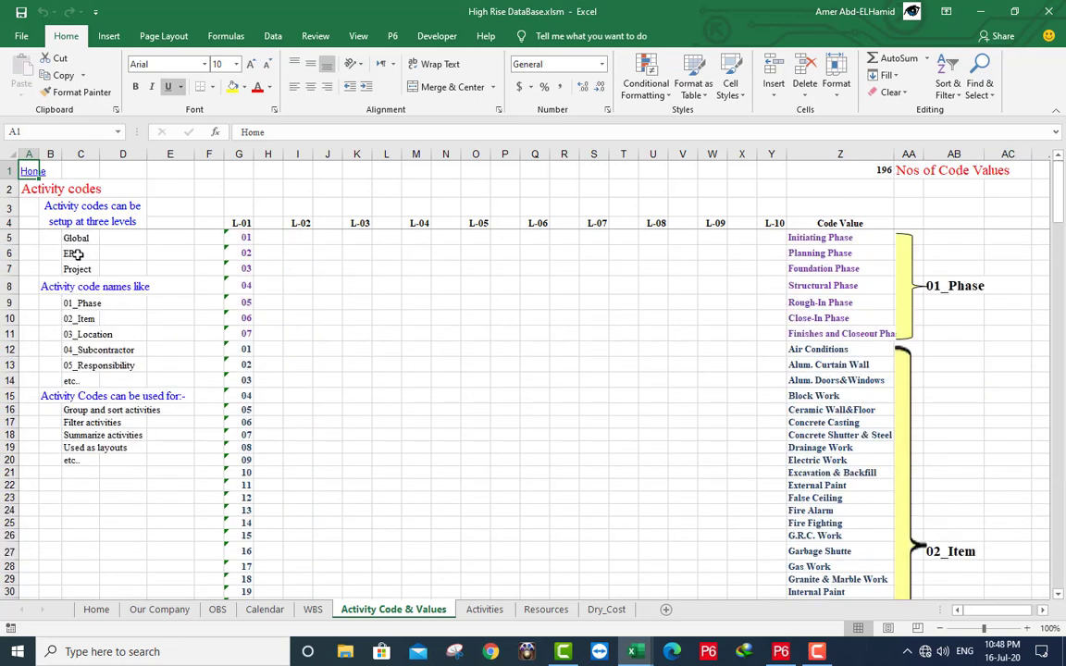
- Copy the four activity code names 01_Phase through 04_Subcontractor from the database sheet's list of sample code names
left_click_drag(79, 303, 74, 349)
key("ctrl+c")
right_click(68, 329)
left_click(83, 326)
- Paste the four code names into the Activity Code Name column of Cristal.xlsx's Activity_Codes sheet, starting at A5
mouse_move(633, 652)
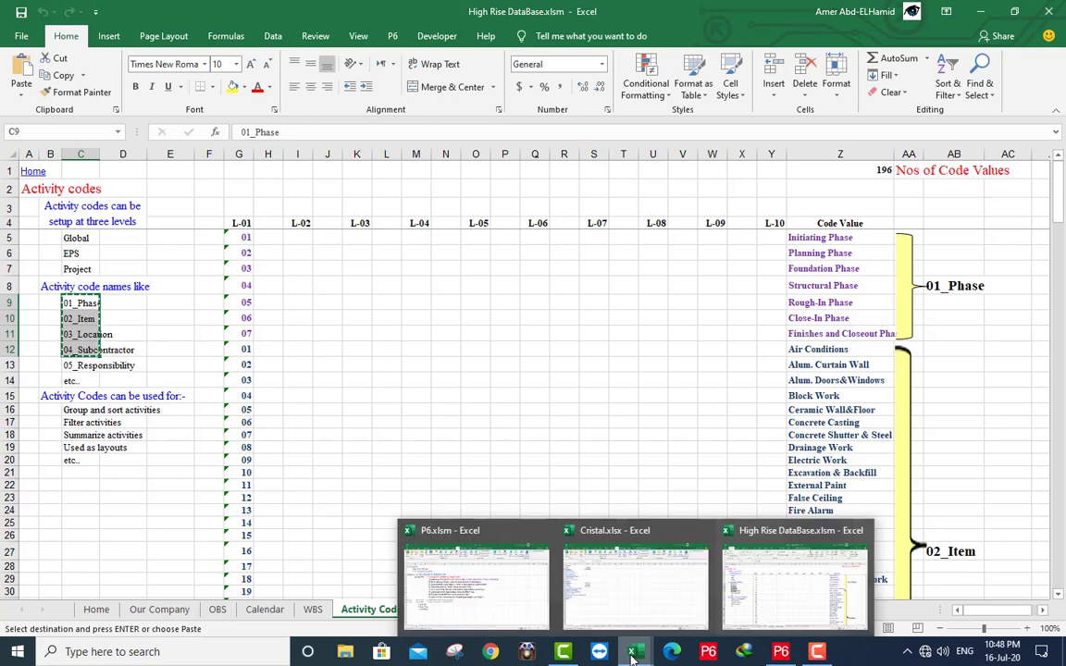
left_click(630, 595)
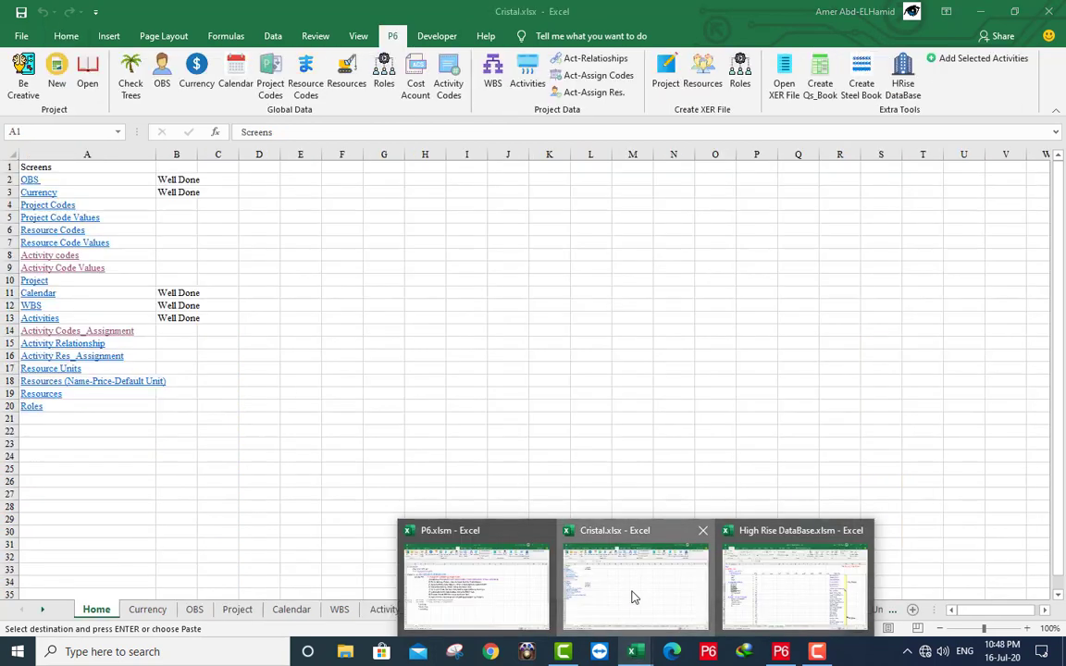
left_click(56, 260)
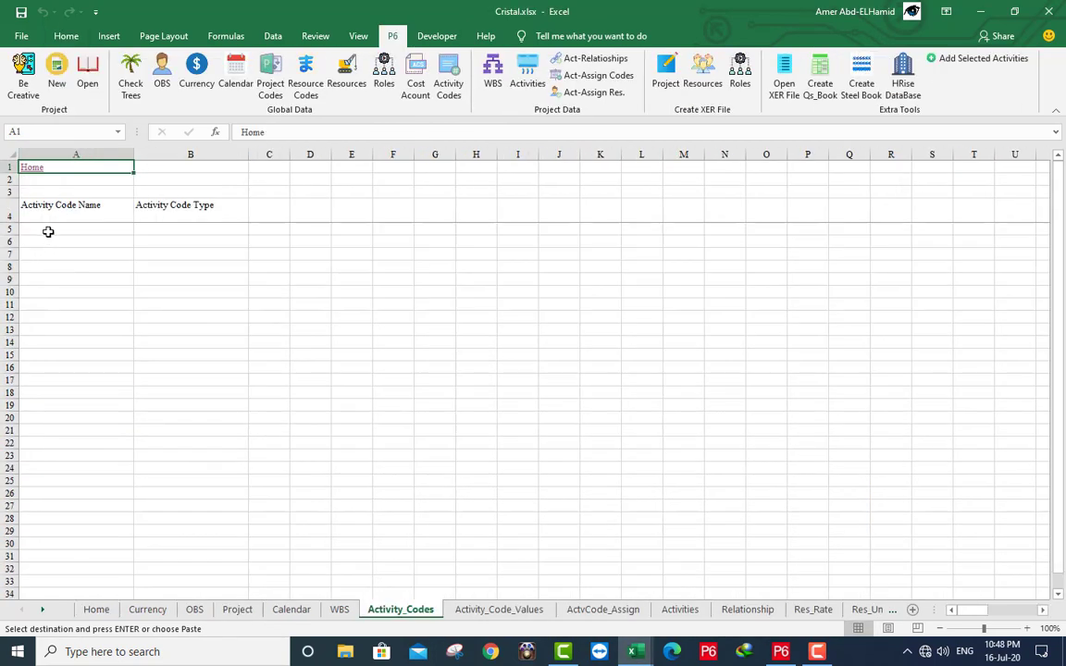
left_click(49, 232)
right_click(50, 234)
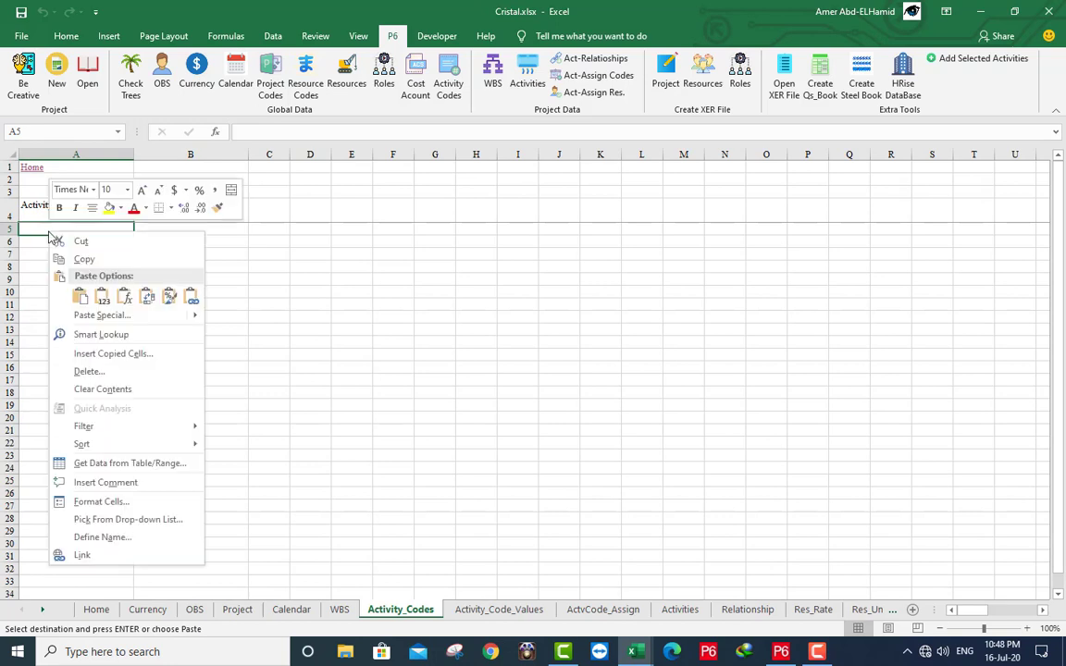
left_click(79, 295)
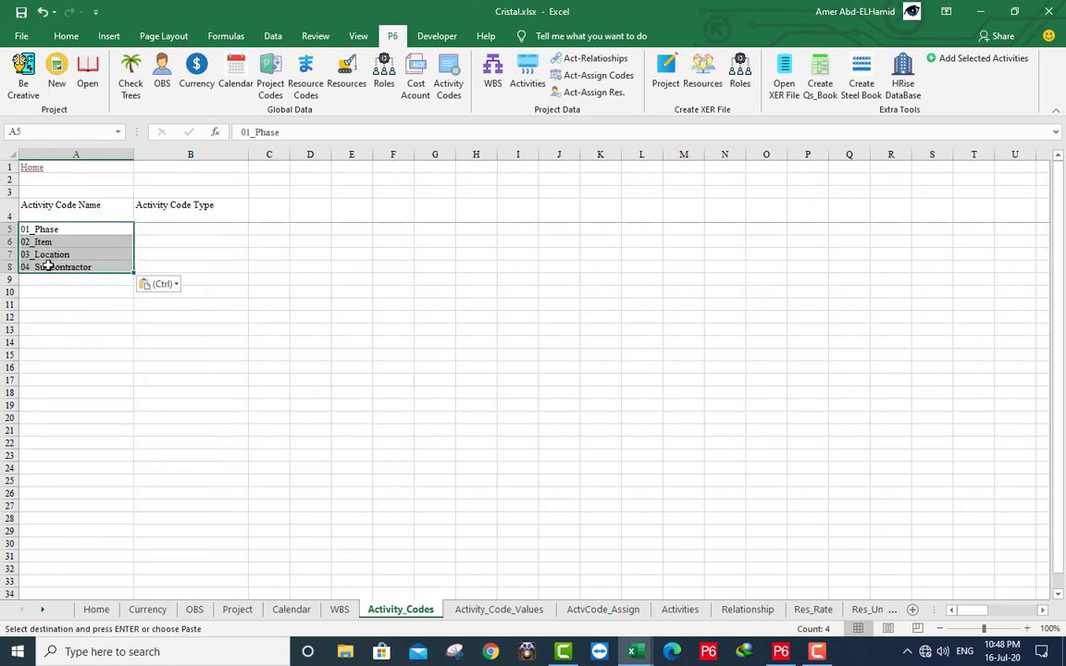
- Check which code names can be chosen in cell V5 of the Activity_Code_Values sheet, leaving the cell empty
left_click(493, 609)
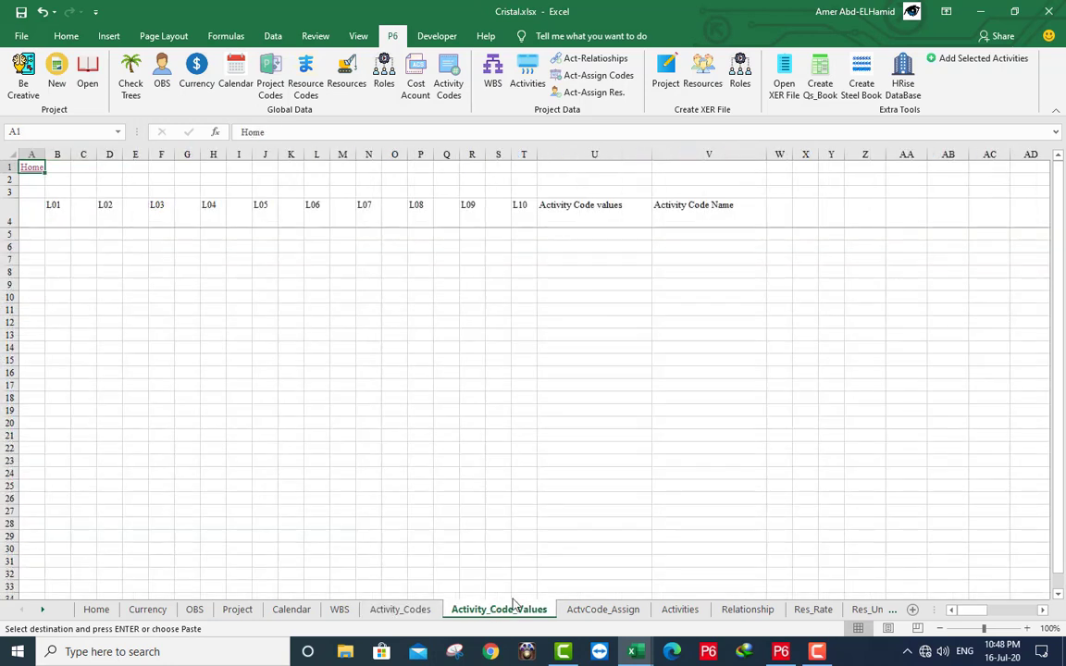
left_click(707, 235)
left_click(773, 237)
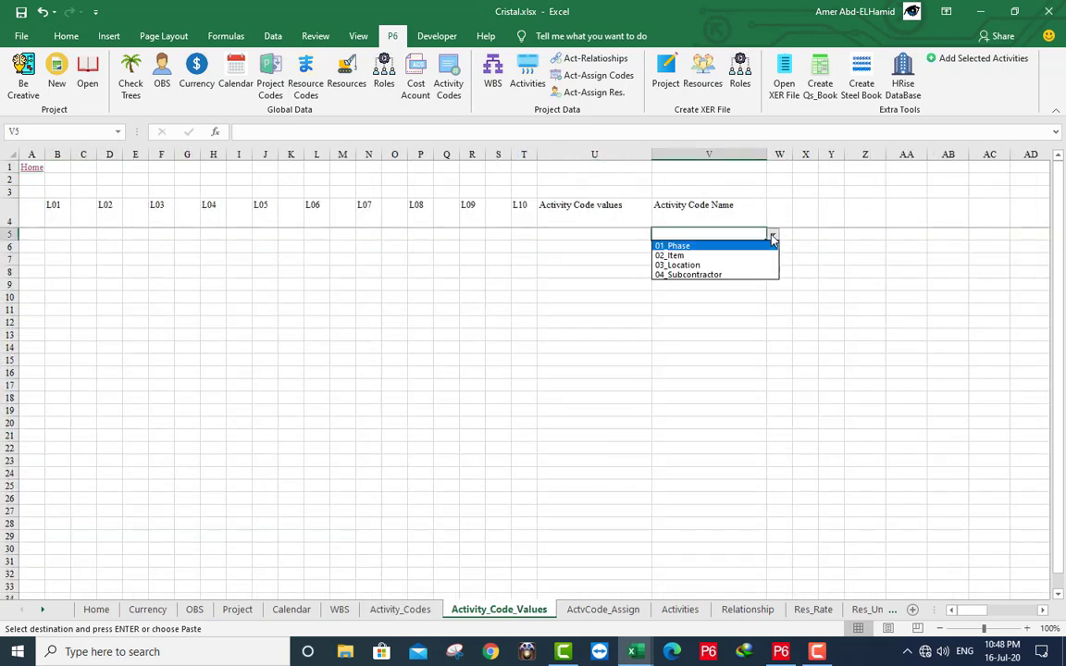
key("Escape")
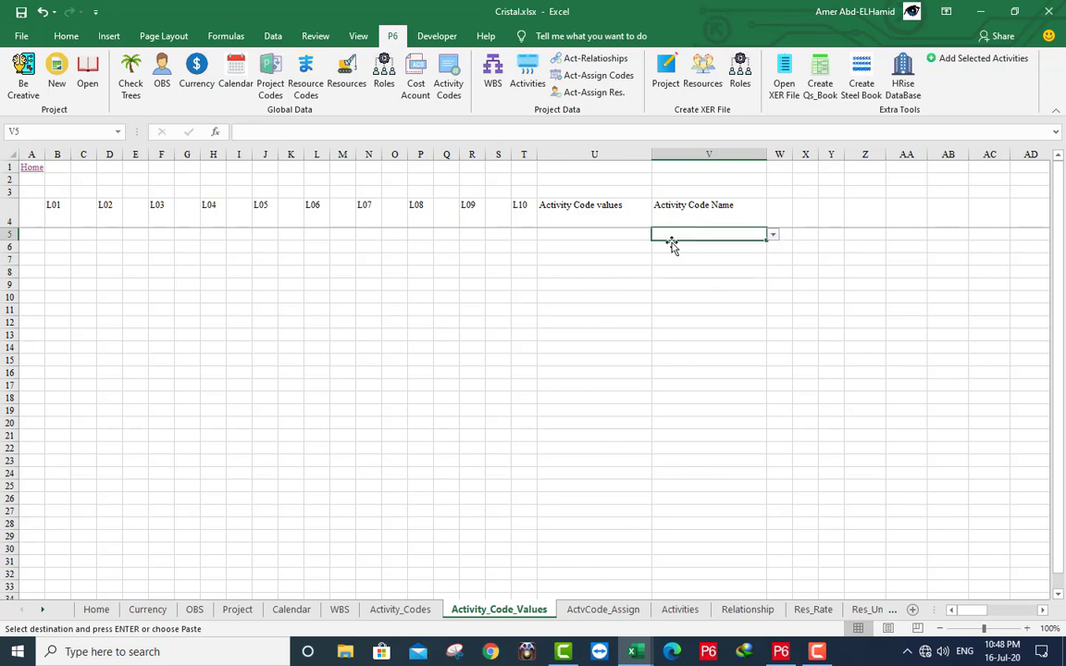
- On the Activity_Codes sheet, set the code type to Global for 01_Phase and EPS for 02_Item
left_click(403, 610)
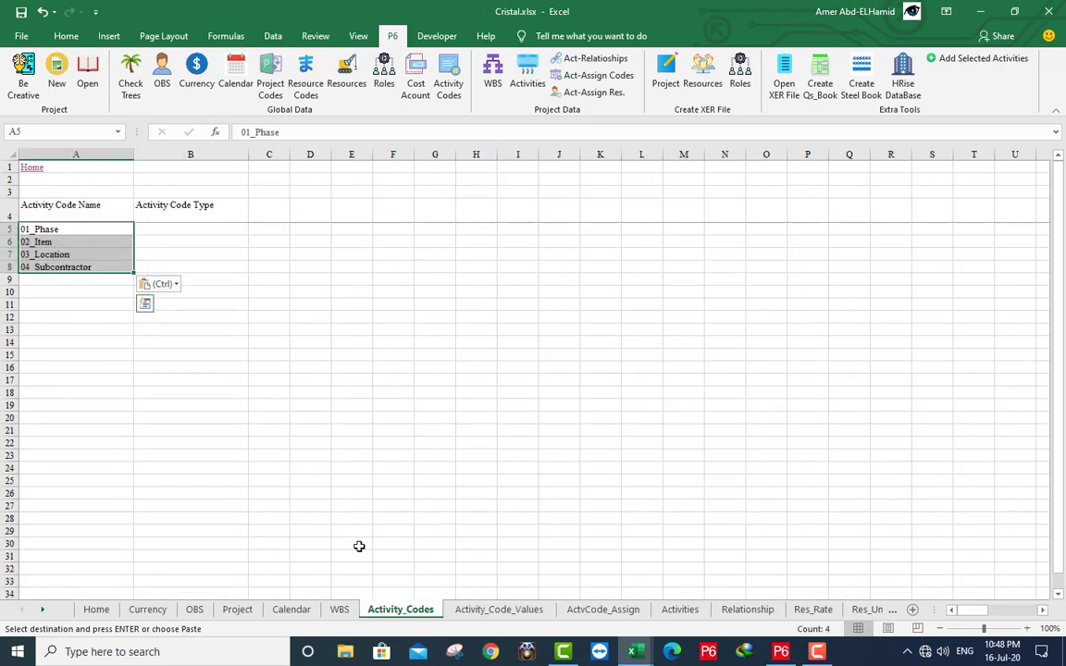
left_click(199, 229)
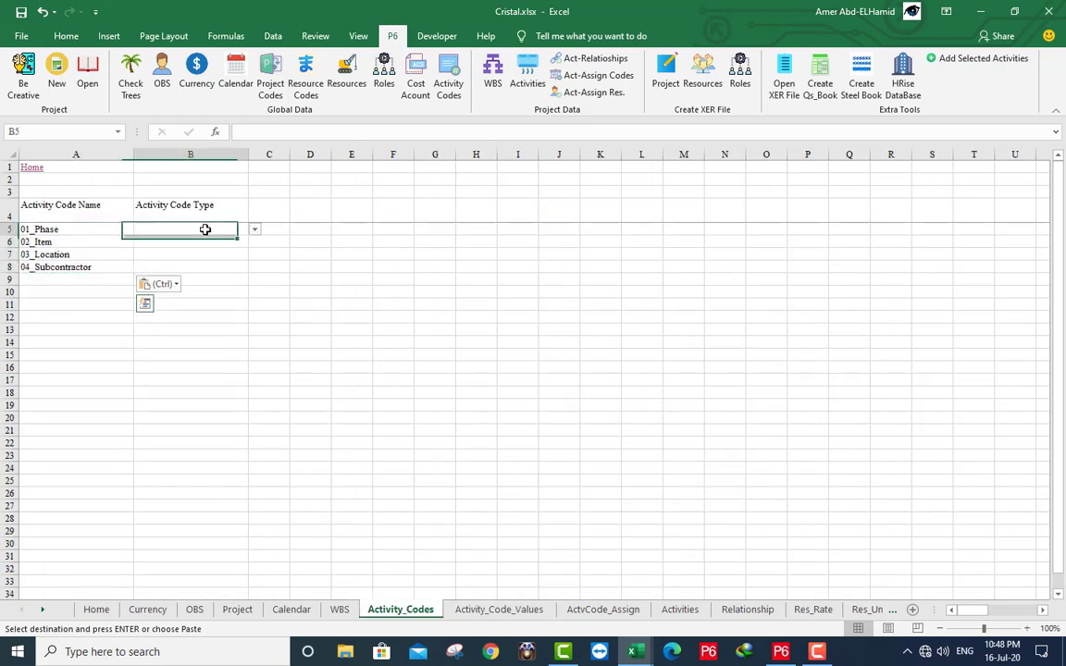
left_click(255, 230)
left_click(230, 237)
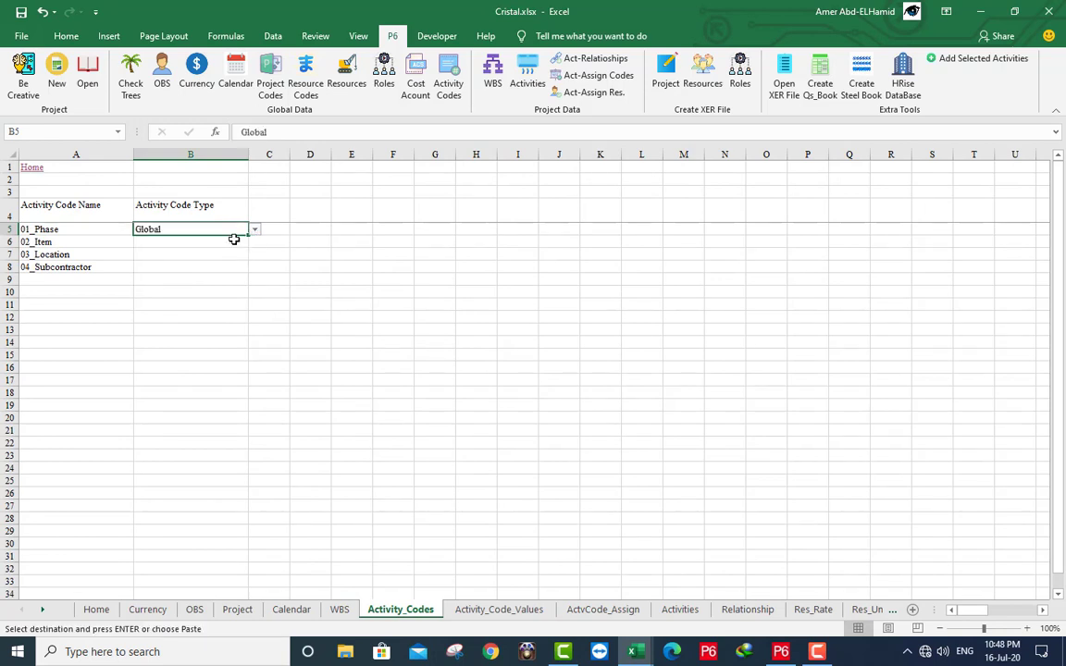
left_click(168, 240)
left_click(258, 244)
left_click(203, 263)
- Set the activity code type to Project for both 03_Location and 04_Subcontractor
left_click(243, 256)
left_click(257, 257)
left_click(203, 286)
left_click(186, 266)
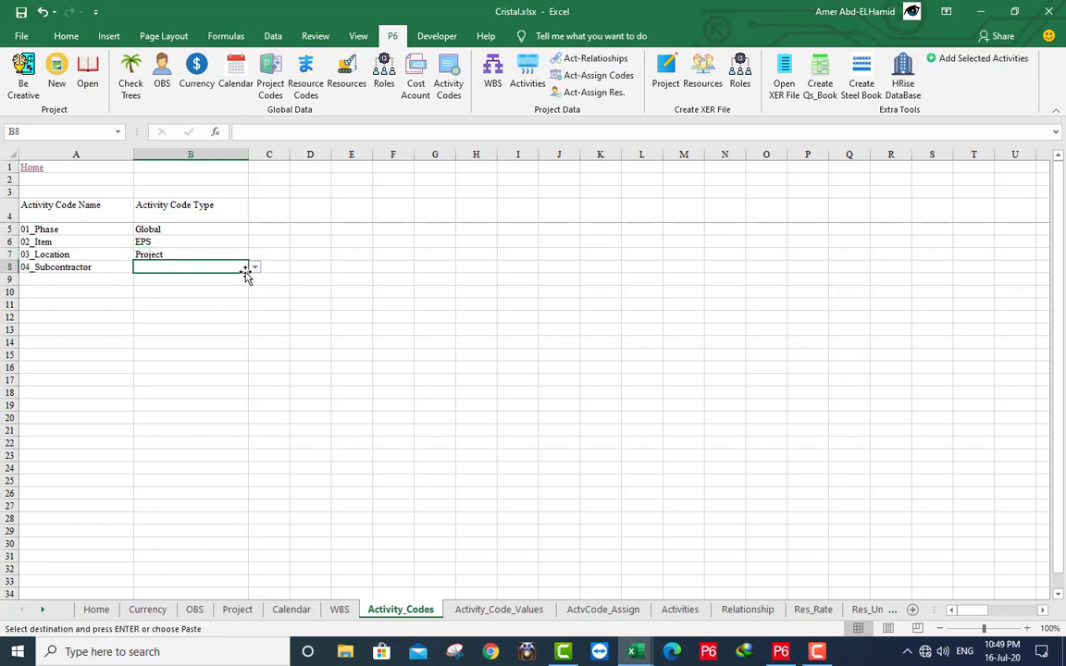
left_click(254, 267)
left_click(191, 297)
- Show Cristal's Activity_Code_Values sheet, and copy the full code values table, F5:Z200, from the high-rise database's Activity Code & Values sheet
left_click(541, 610)
mouse_move(635, 651)
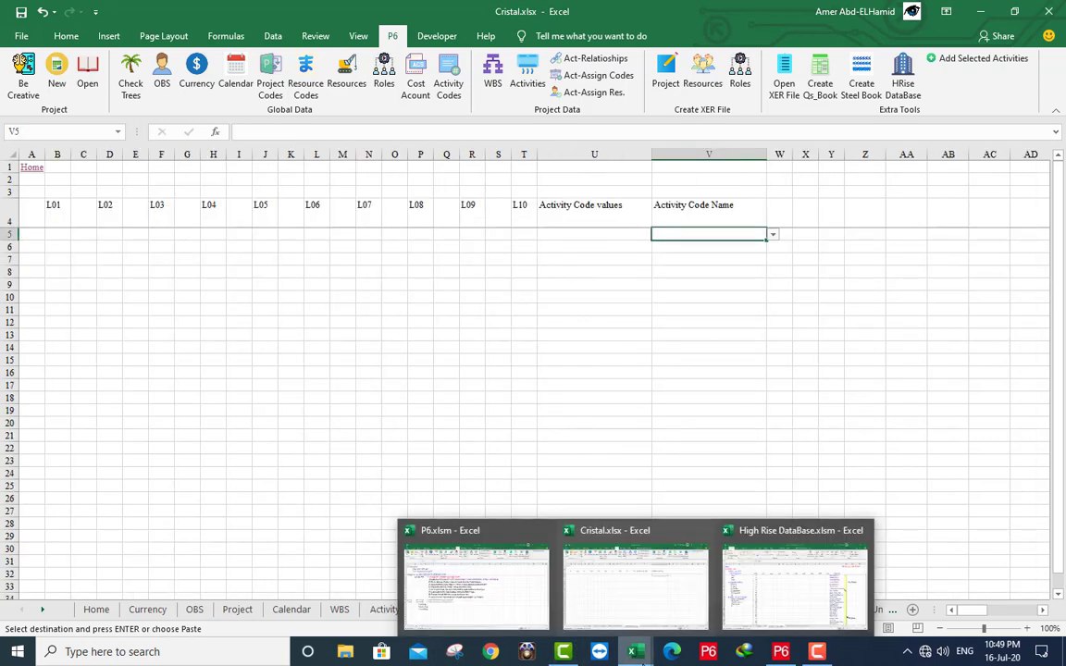
left_click(782, 581)
left_click(200, 239)
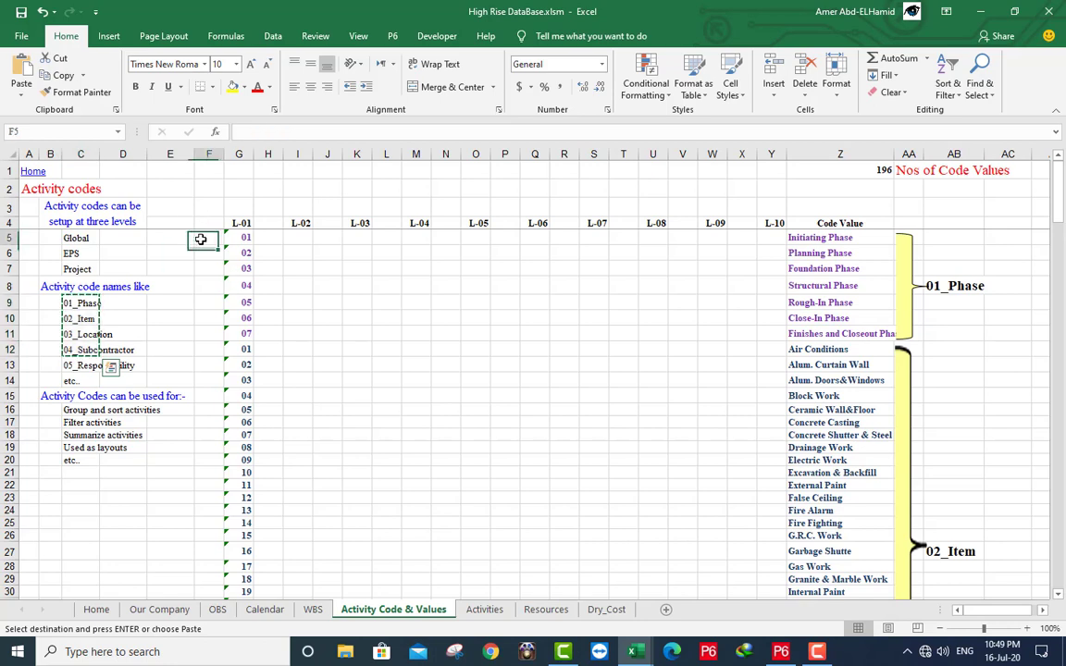
left_click_drag(200, 238, 792, 552)
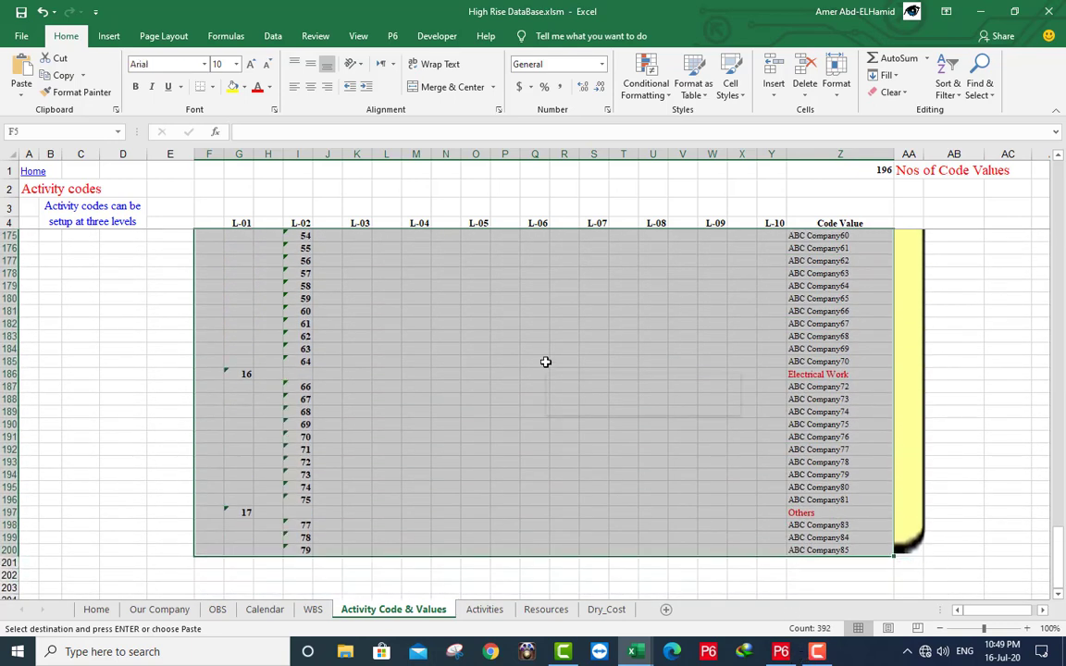
right_click(490, 328)
left_click(529, 55)
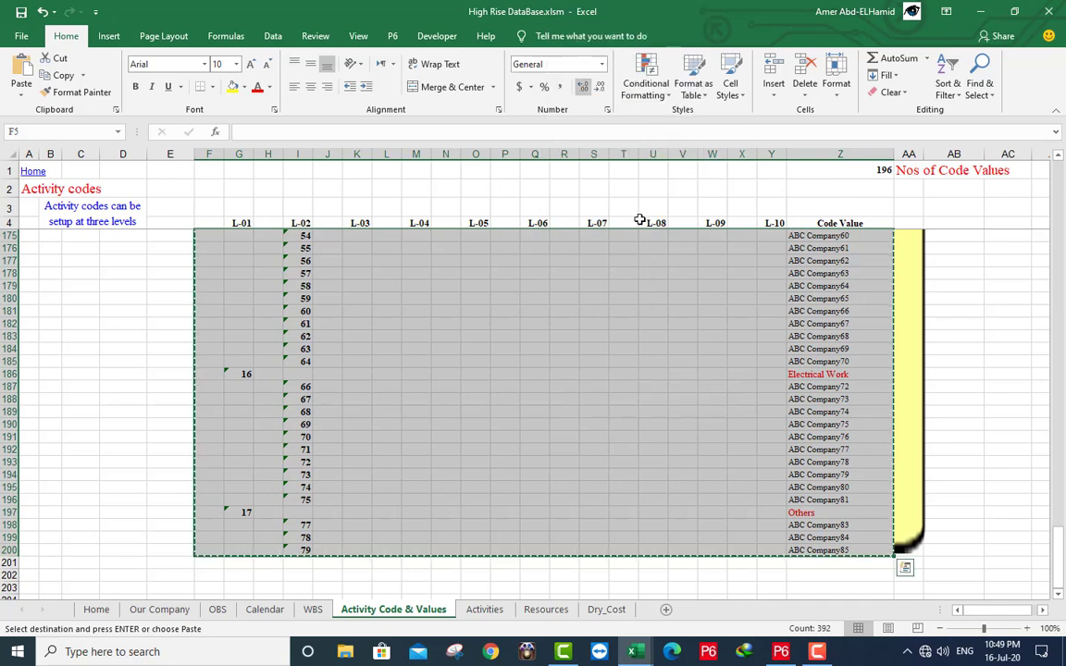
- Paste the copied code values table into Cristal.xlsx's Activity_Code_Values sheet, starting at cell A5
mouse_move(637, 639)
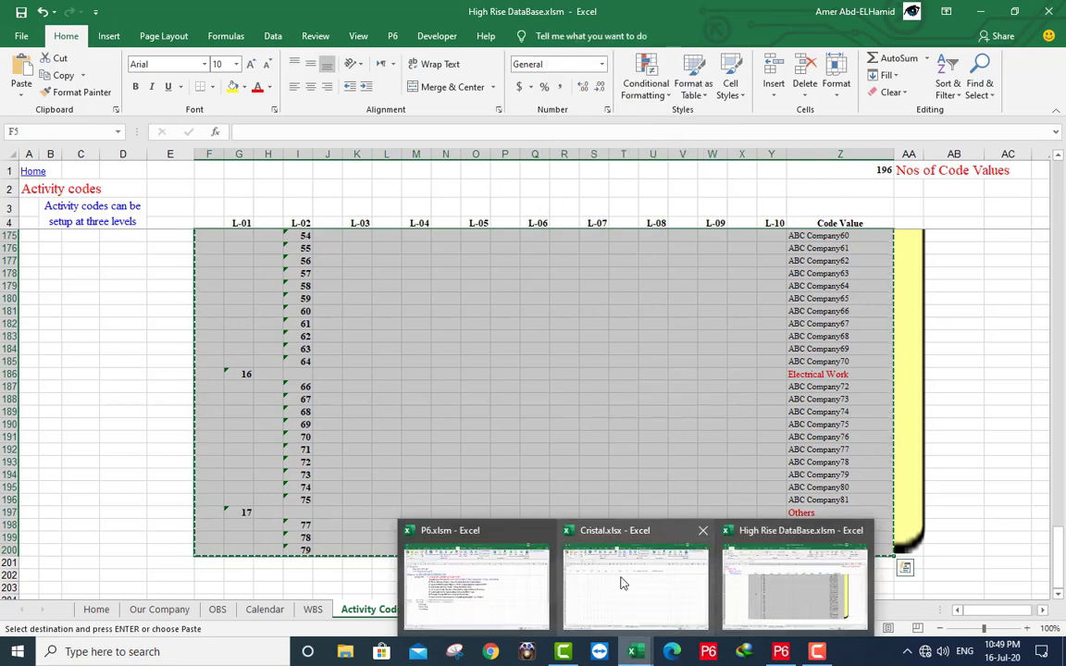
left_click(622, 581)
left_click(30, 233)
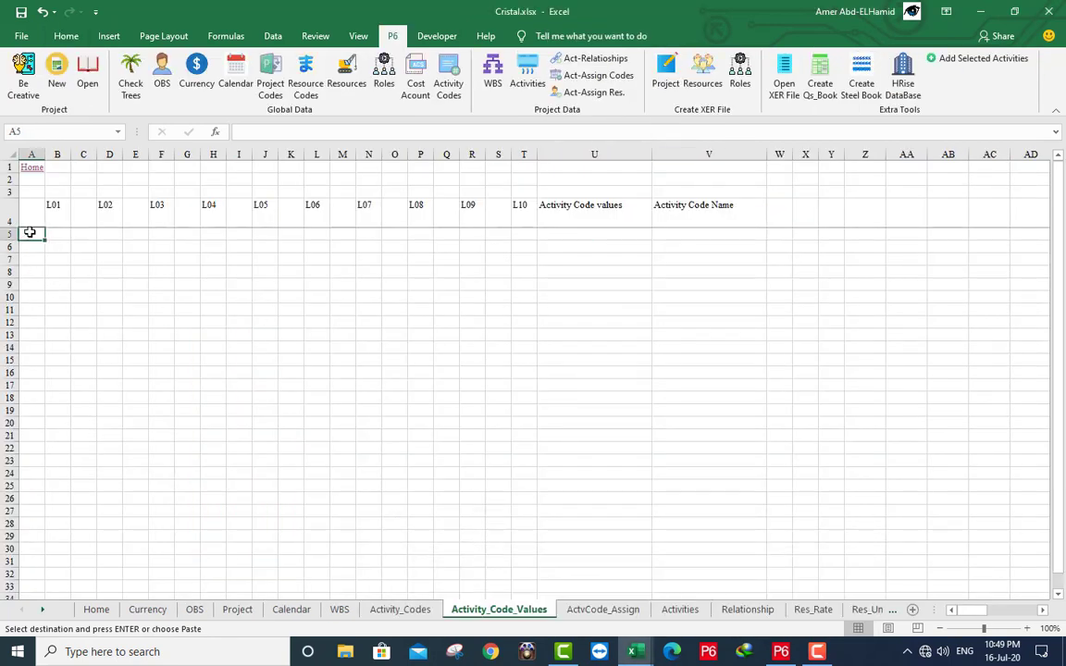
right_click(29, 233)
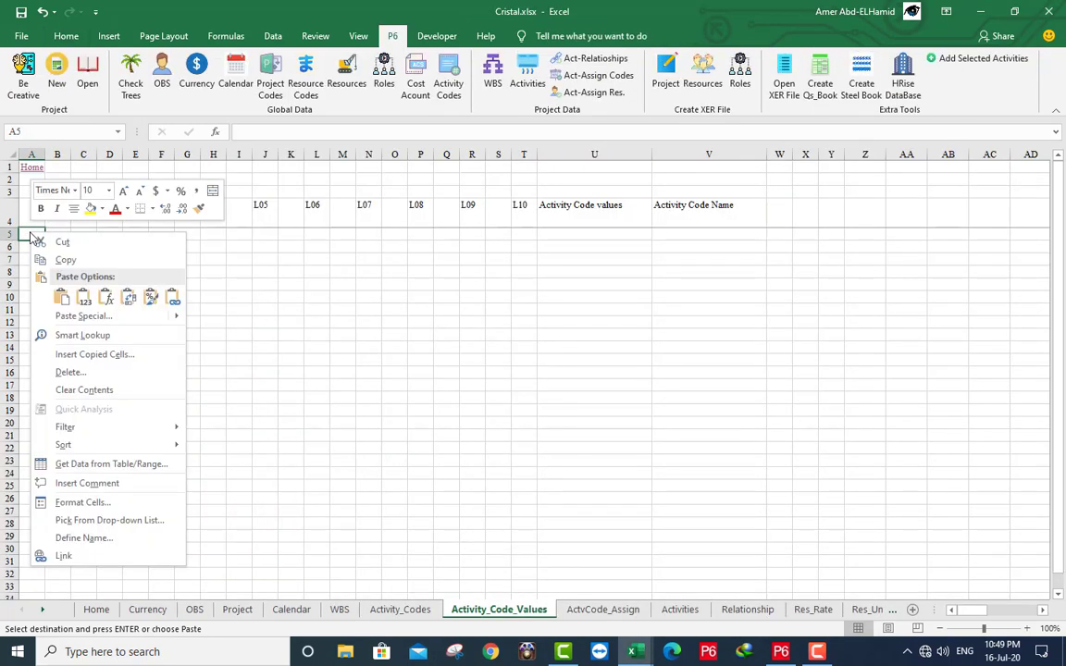
left_click(61, 297)
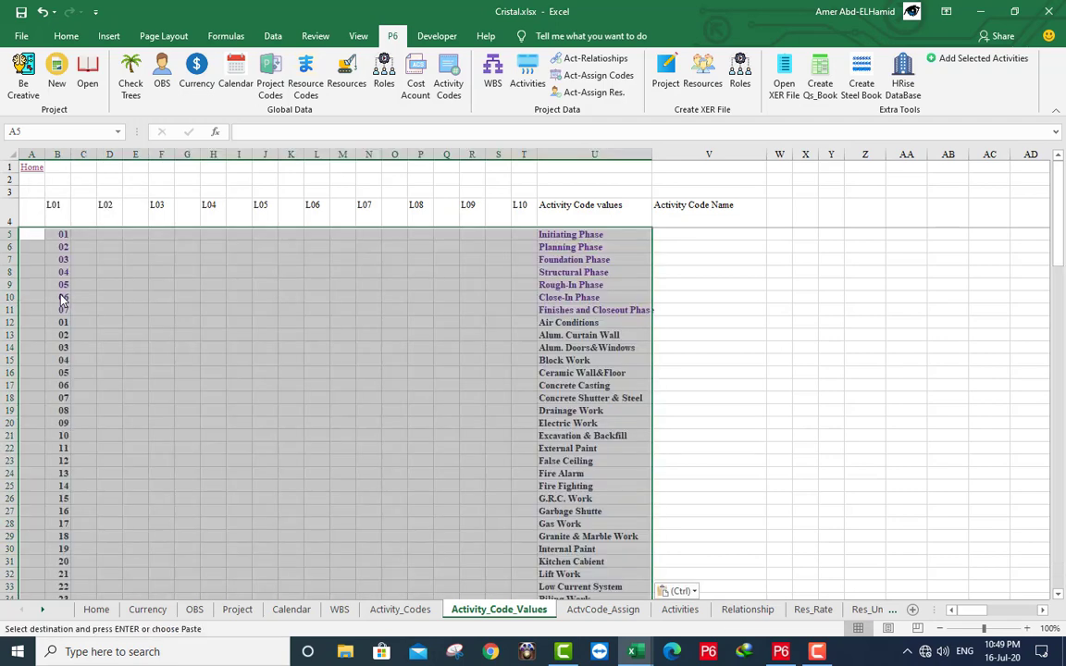
- Set the Activity Code Name to 01_Phase for the phase values, Initiating Phase through Finishes and Closeout Phase, in V5:V11
left_click(692, 235)
left_click(774, 237)
left_click(735, 243)
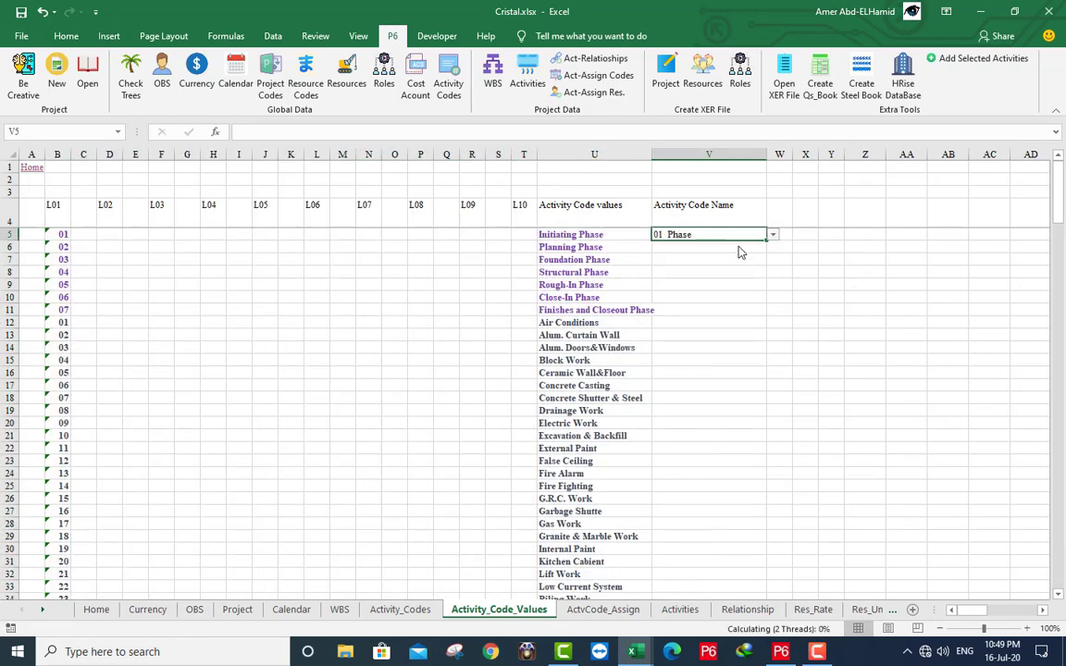
left_click_drag(767, 242, 764, 319)
- Assign the activity code name 02_Item to the work item values from Air Conditions to Word Robs, V12:V42
left_click(703, 324)
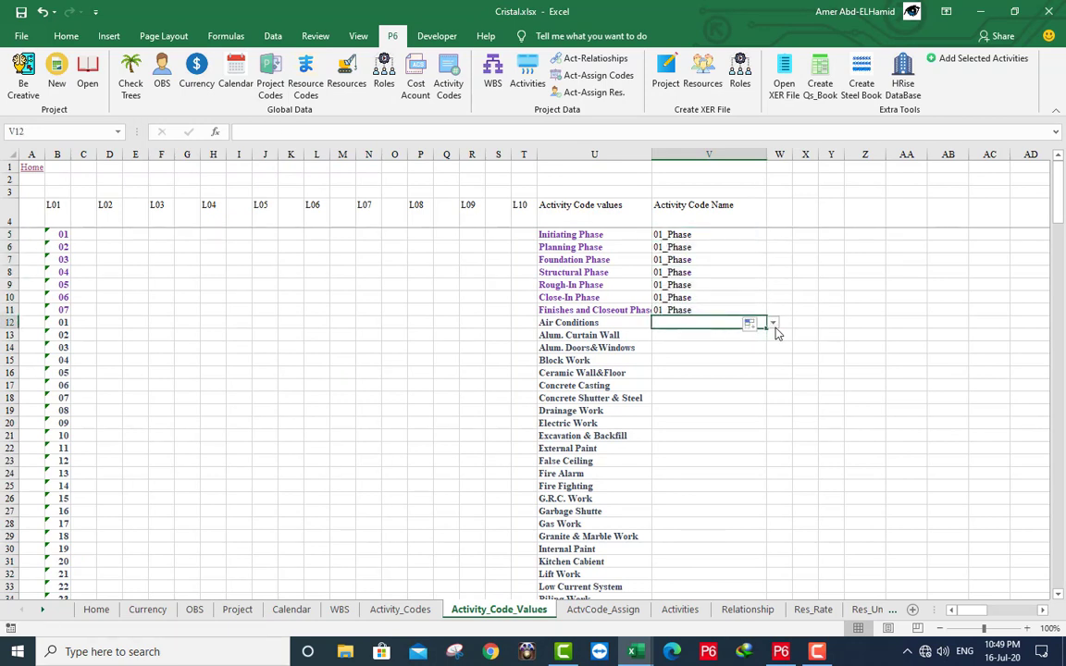
left_click(773, 324)
left_click(709, 343)
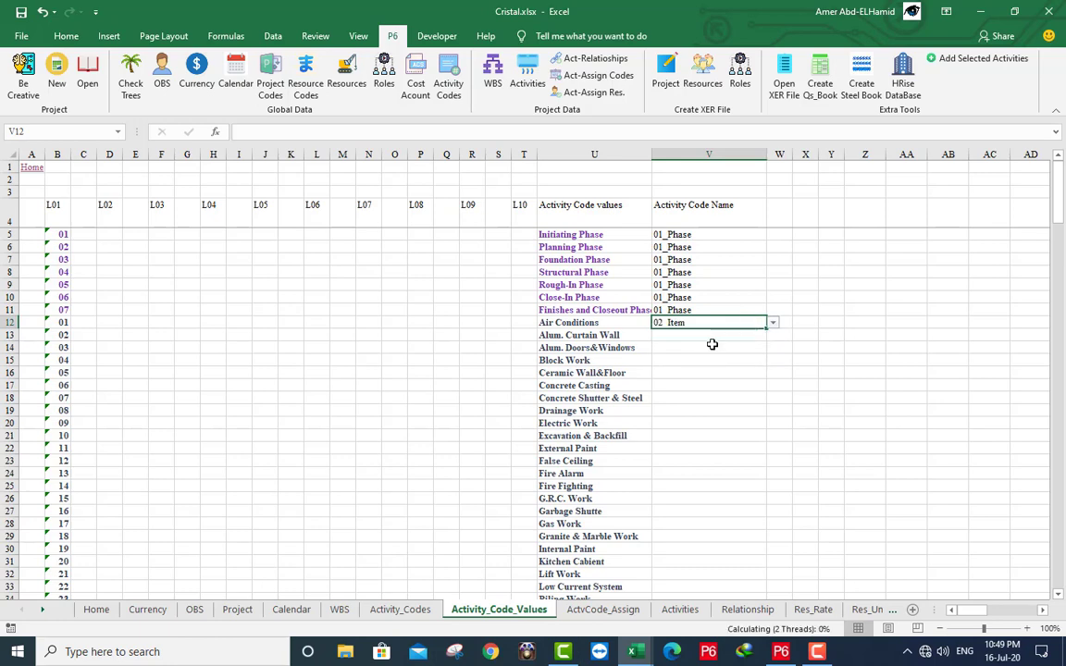
left_click_drag(767, 328, 767, 329)
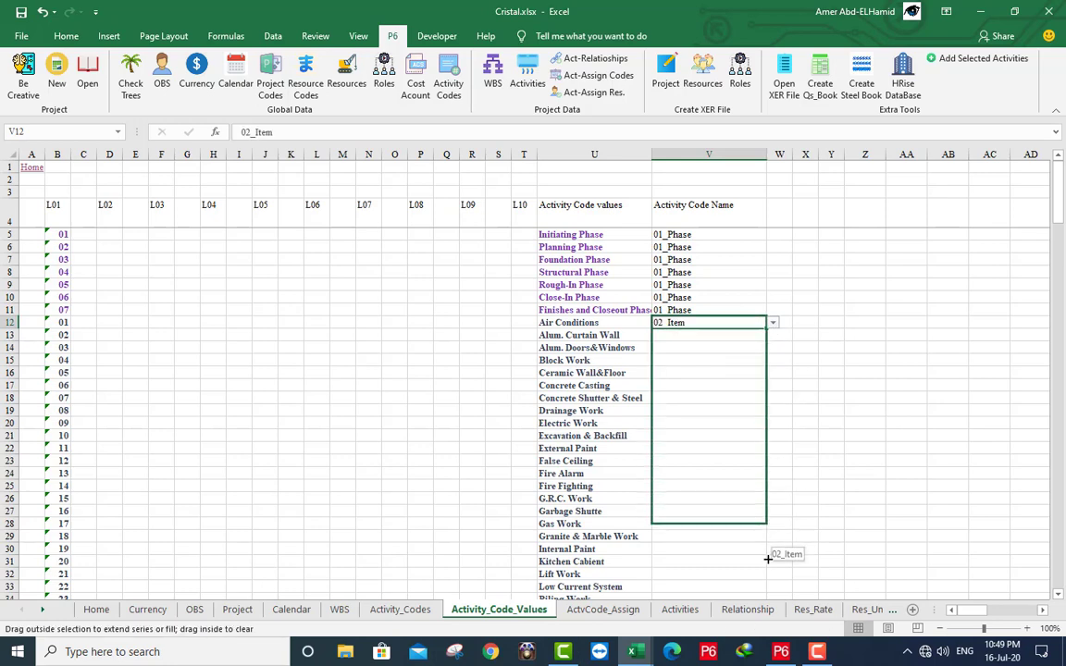
left_click_drag(766, 585, 763, 497)
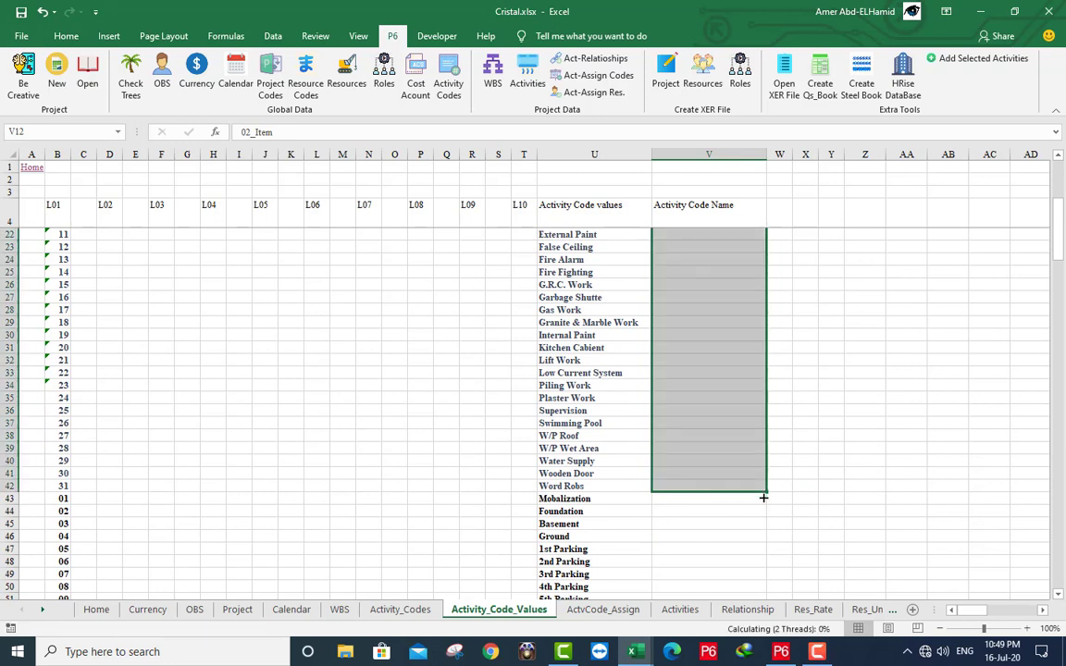
- Assign the activity code name 03_Location to the location values from Mobalization to Complation, V43:V114
left_click(714, 500)
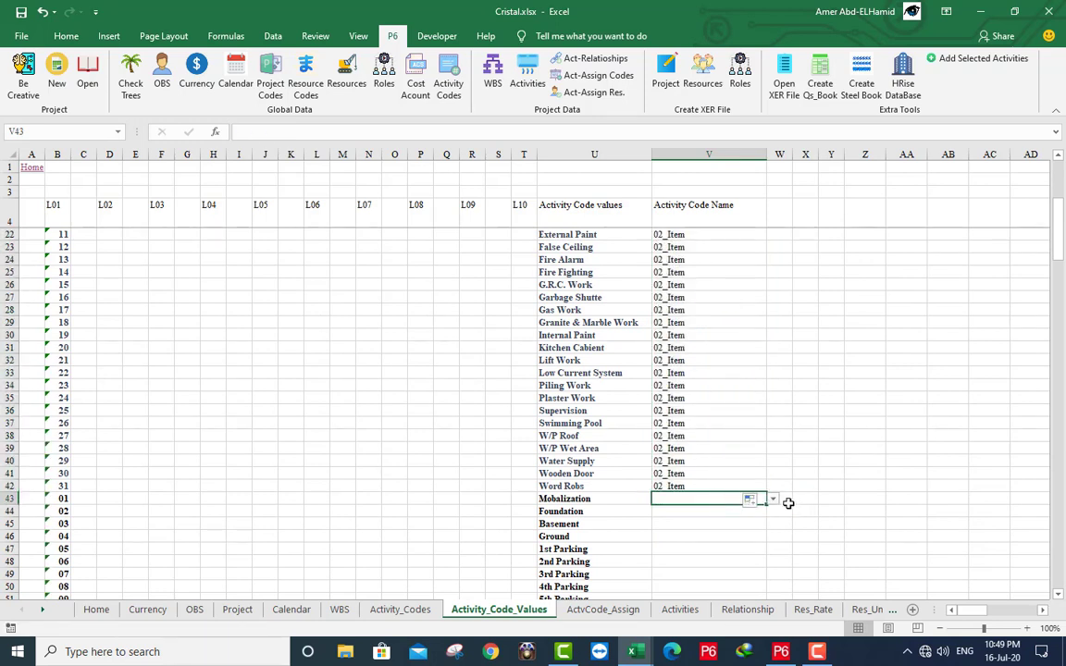
left_click(773, 501)
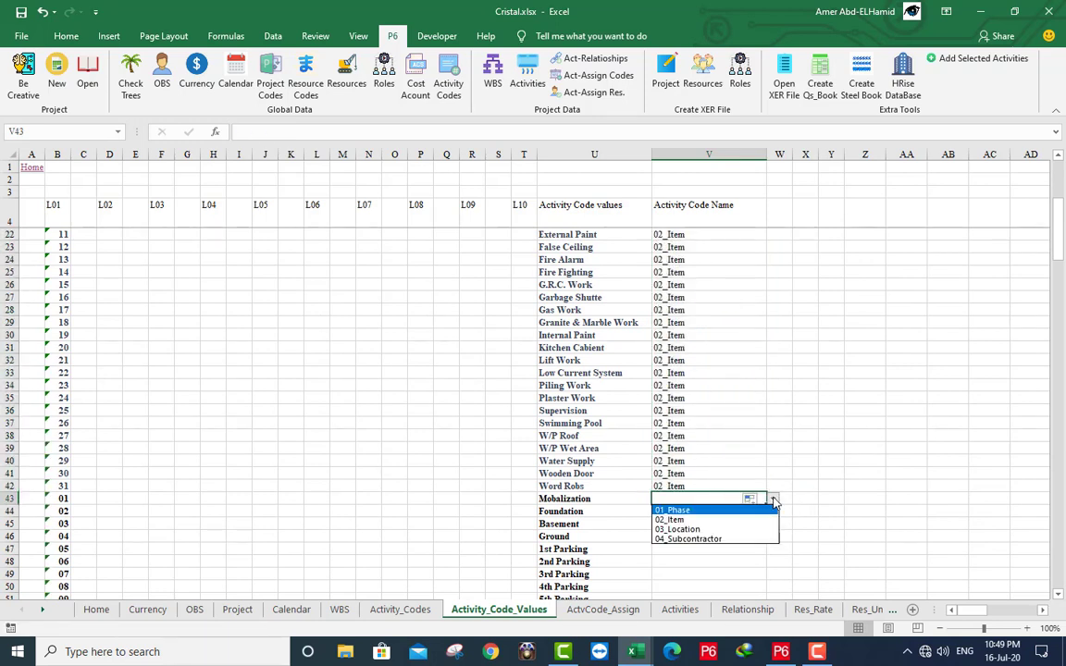
left_click(730, 528)
scroll(711, 469, "down", 2)
scroll(712, 469, "down", 3)
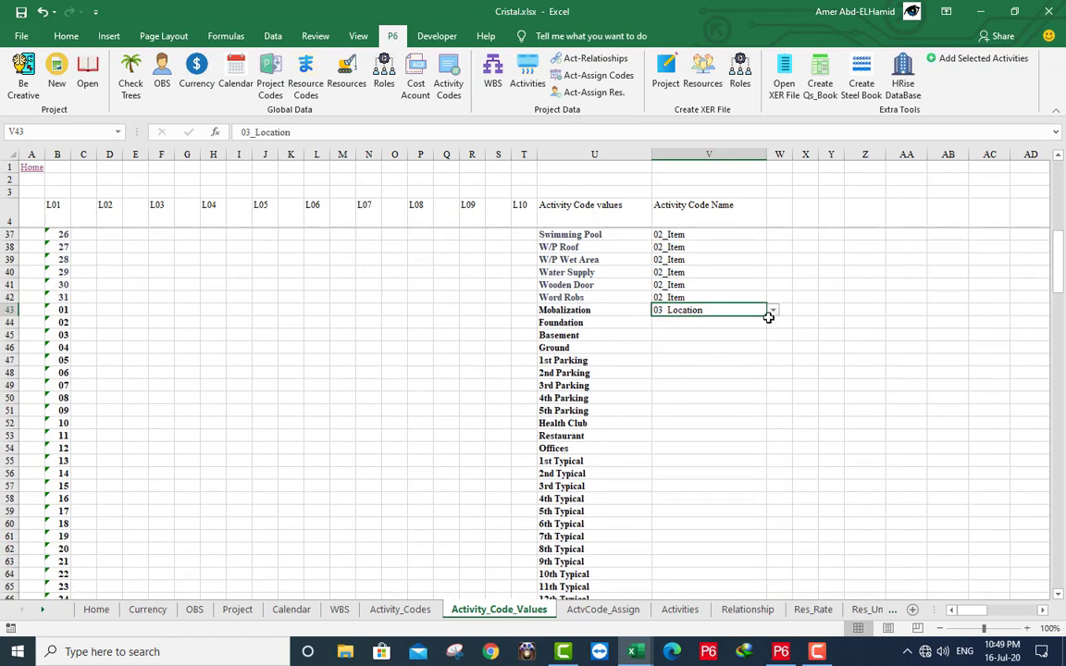
left_click_drag(768, 318, 752, 575)
scroll(708, 462, "down", 5)
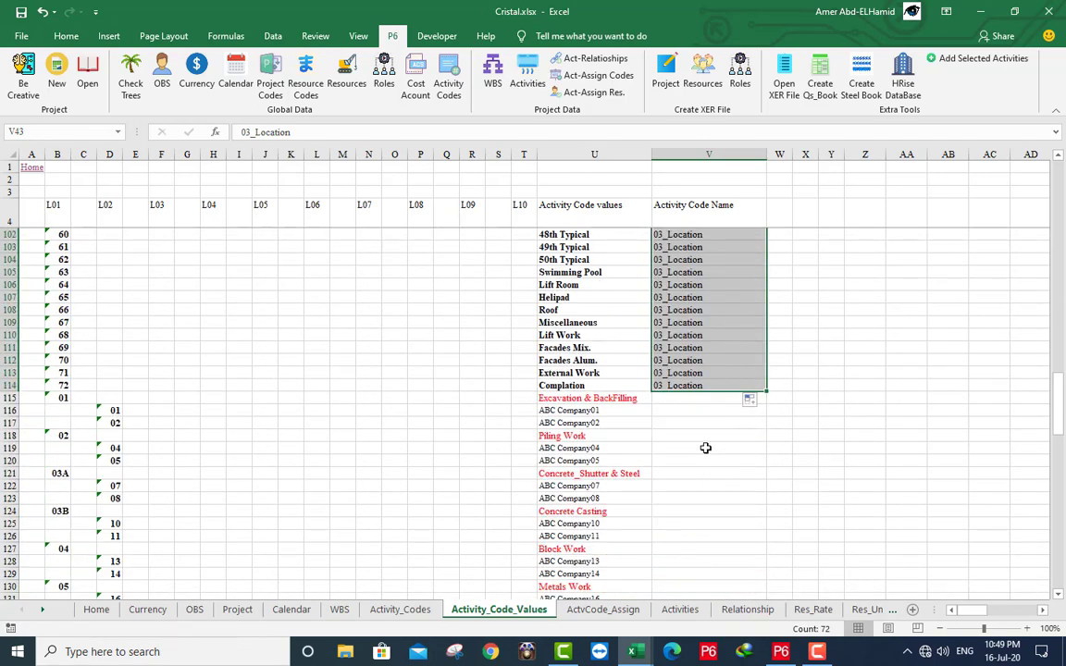
- Fill V115:V200 with the activity code name 04_Subcontractor, covering all trades and ABC Company values
left_click(682, 399)
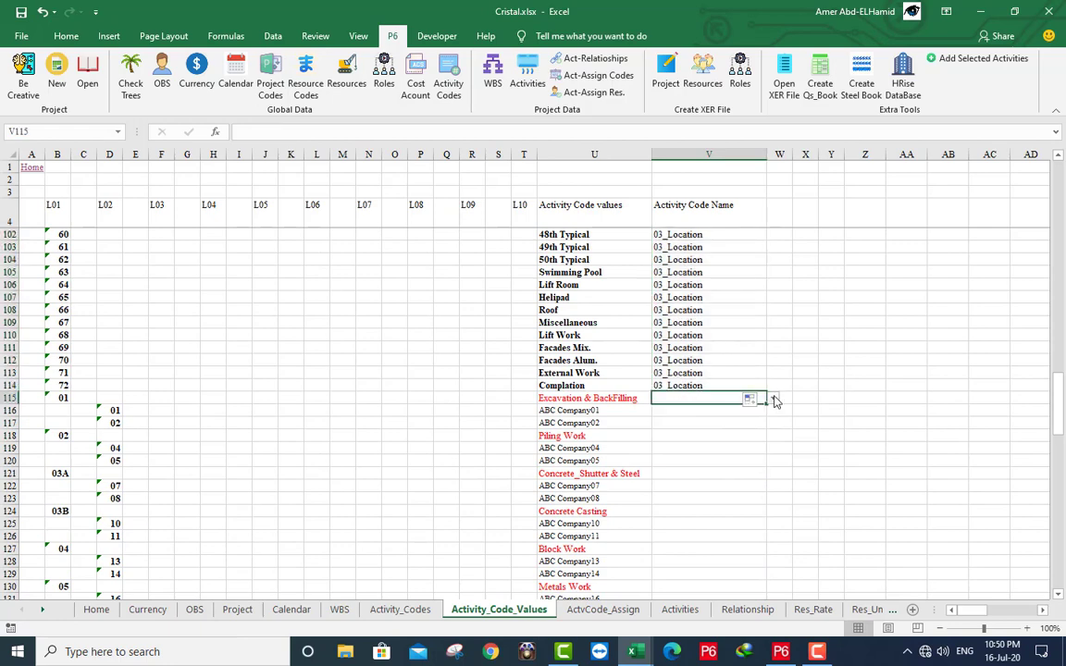
left_click(772, 398)
left_click(711, 436)
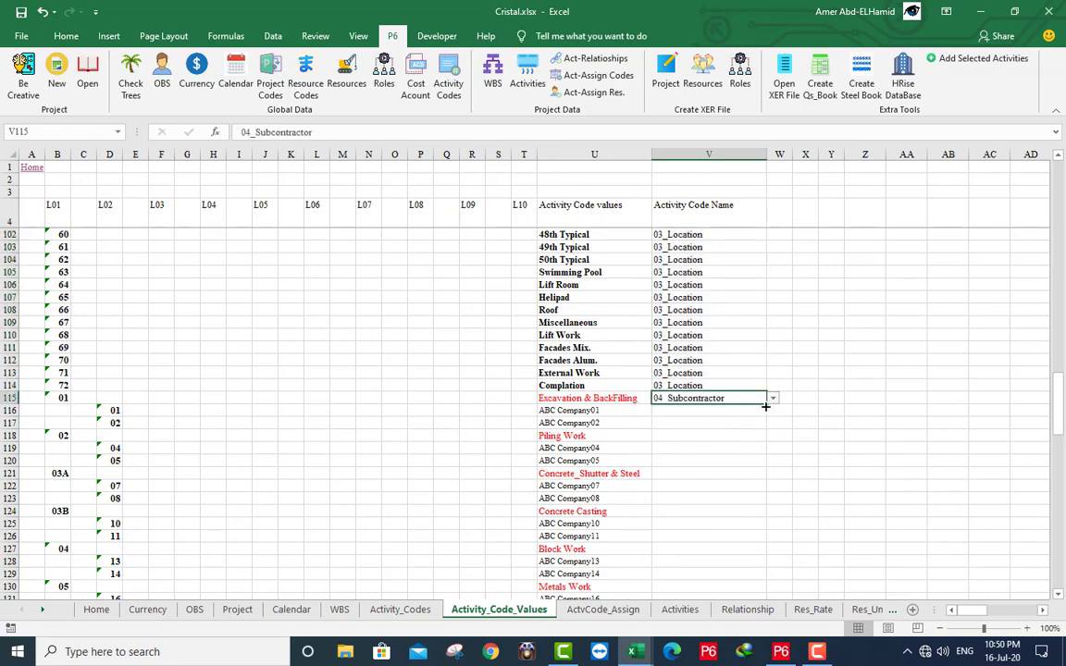
left_click_drag(766, 406, 742, 578)
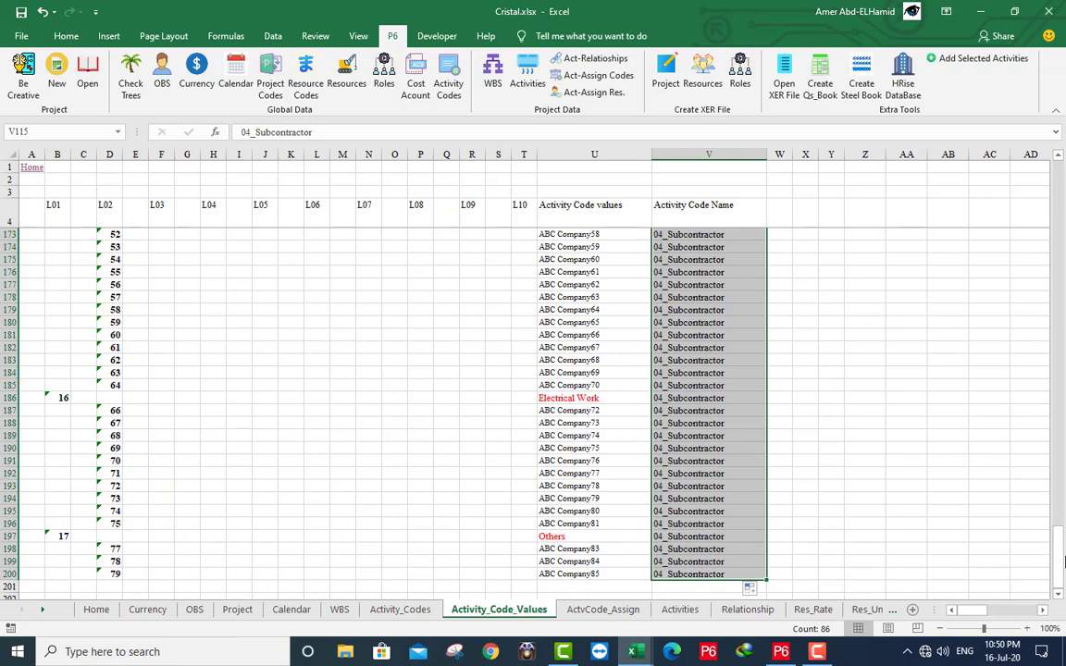
left_click_drag(1061, 546, 1061, 180)
- Close High Rise DataBase.xlsm without saving, and run the P6 Activity Codes command from Cristal's Home sheet
left_click(96, 609)
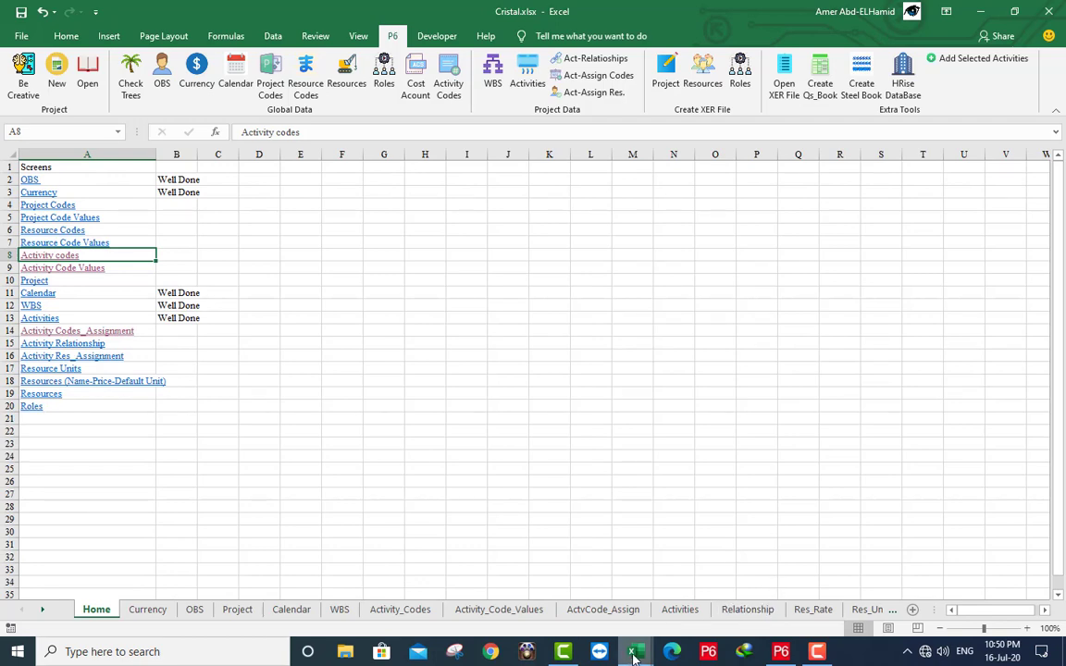
mouse_move(634, 655)
left_click(775, 564)
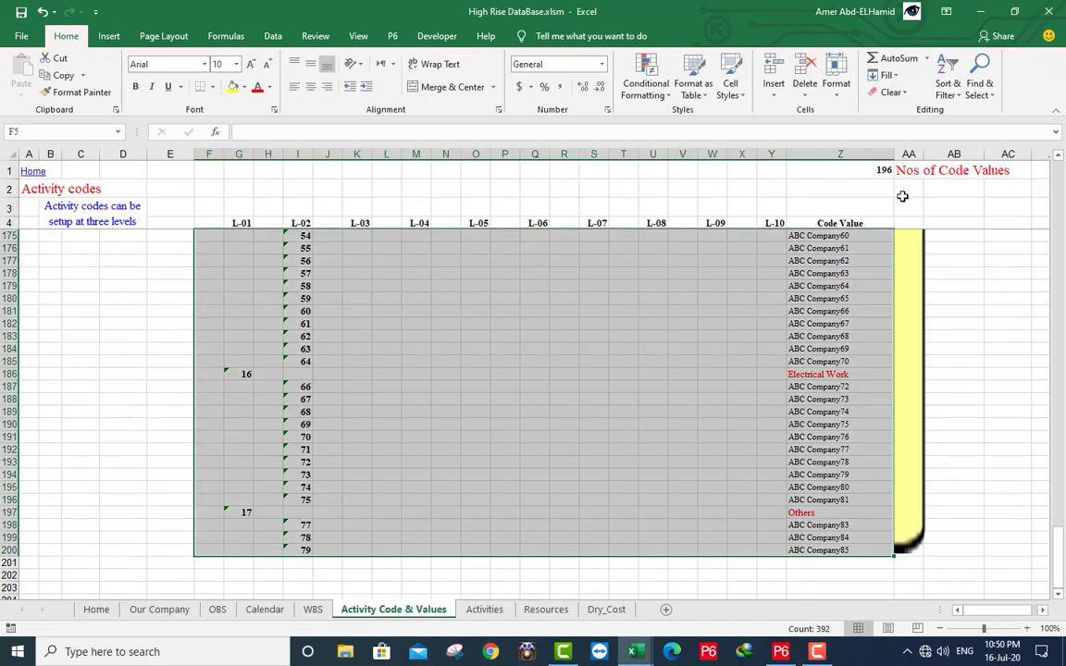
key("ctrl+w")
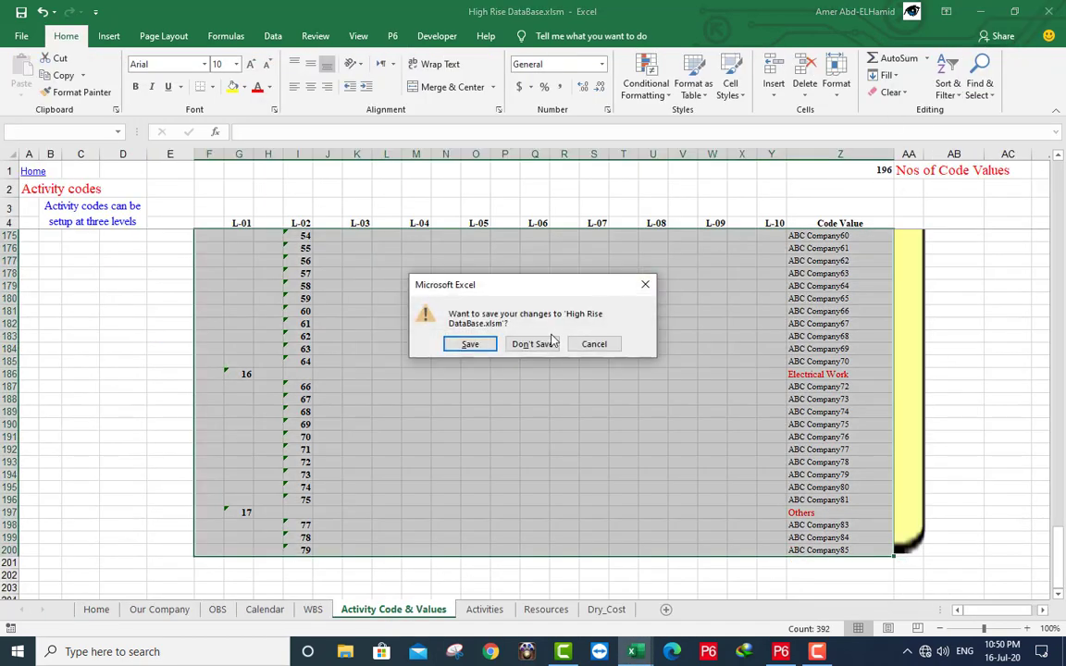
left_click(551, 342)
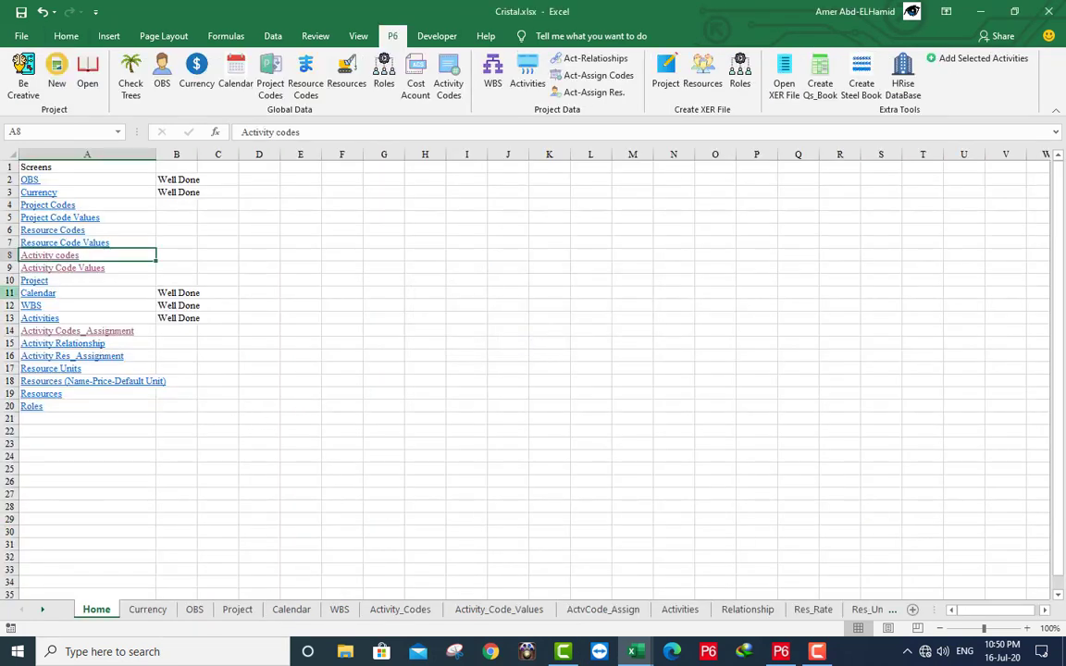
left_click(449, 82)
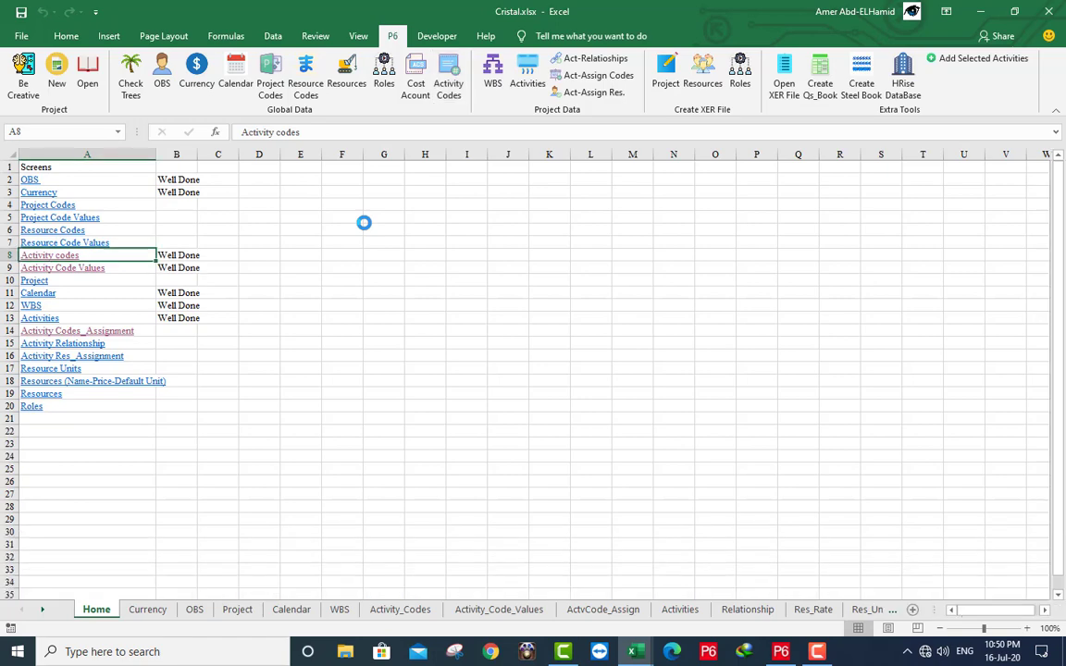
- Open the Activity Codes_Assignment sheet from Home and widen column G so the 04_Subcontractor header fits on one line
left_click(96, 333)
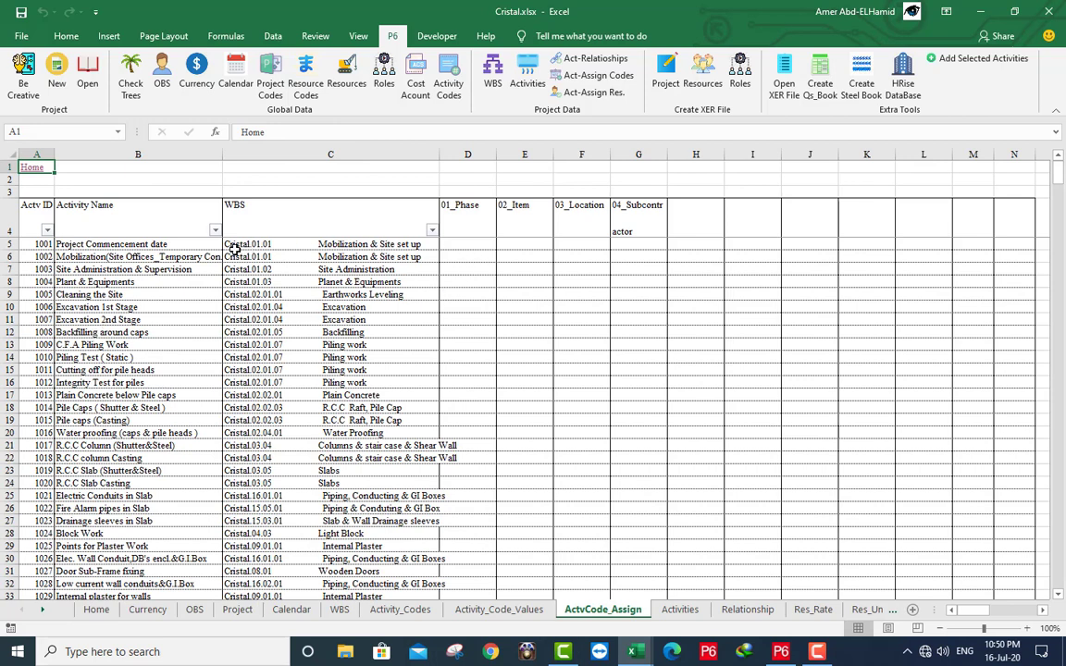
scroll(342, 338, "down", 1)
scroll(324, 315, "down", 6)
scroll(305, 287, "up", 7)
left_click_drag(668, 154, 696, 153)
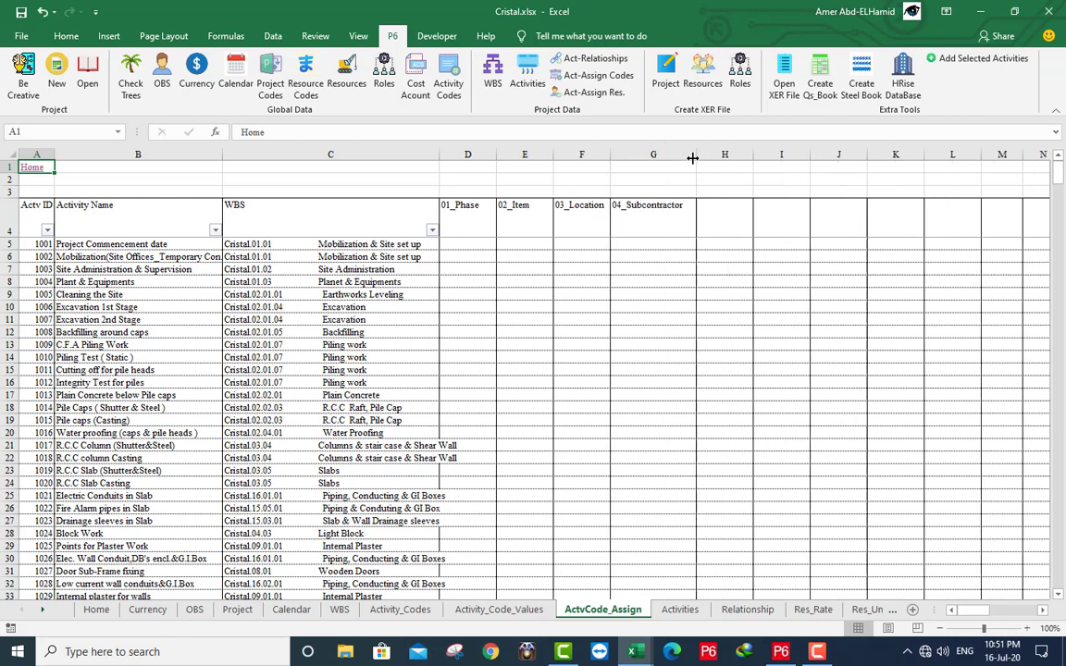
- Set 03_Location to Mobalization for activities 1001 to 1004, cells F5:F8
left_click(592, 244)
left_click(618, 246)
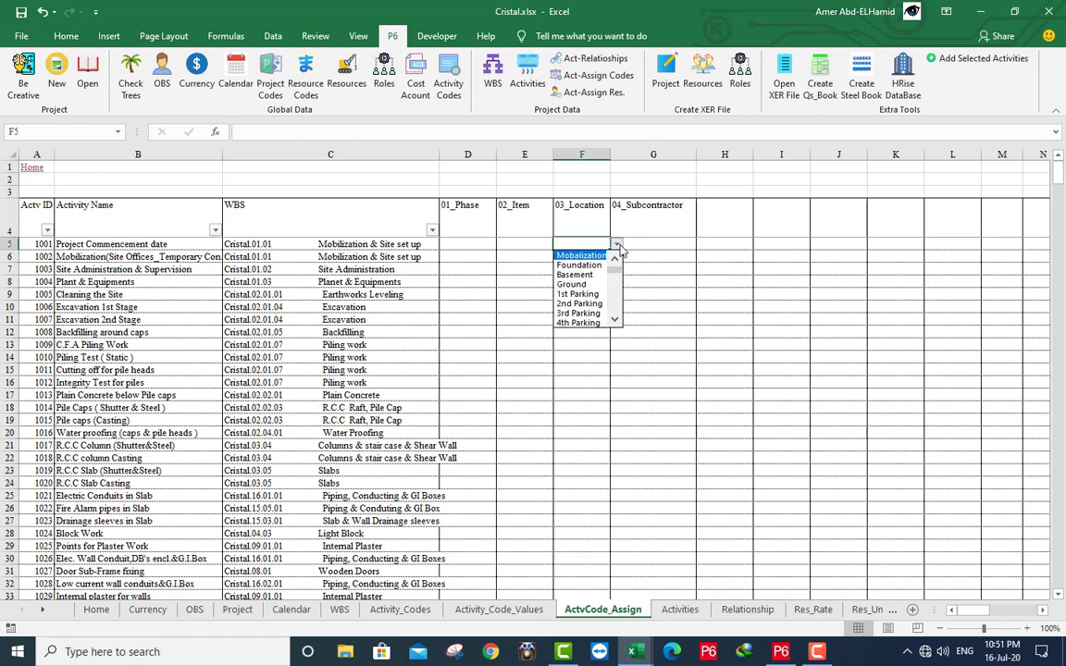
left_click(607, 252)
left_click_drag(608, 250, 607, 285)
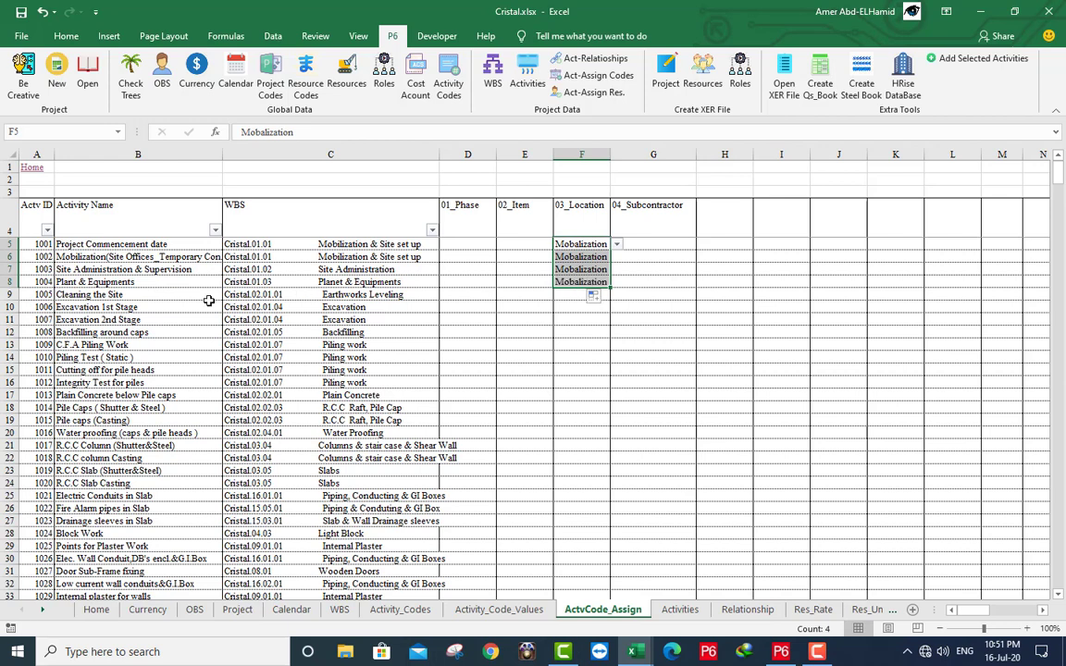
- Set 03_Location to Foundation for activities 1005 to 1016, from Cleaning the Site to Water proofing, cells F9:F20
left_click(11, 295)
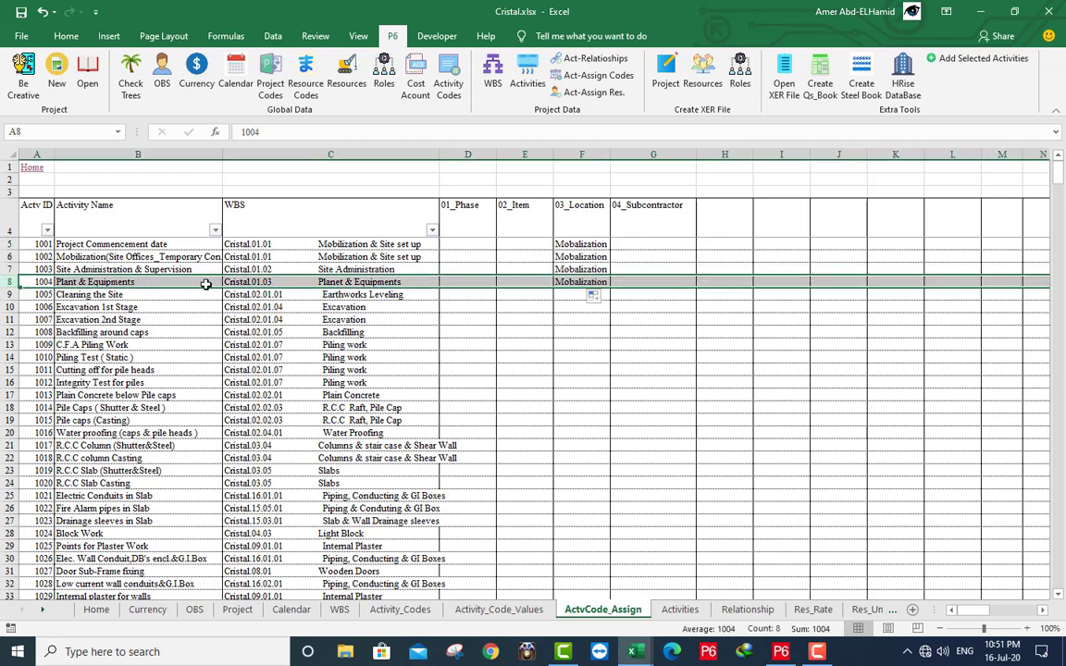
left_click(571, 295)
left_click(616, 294)
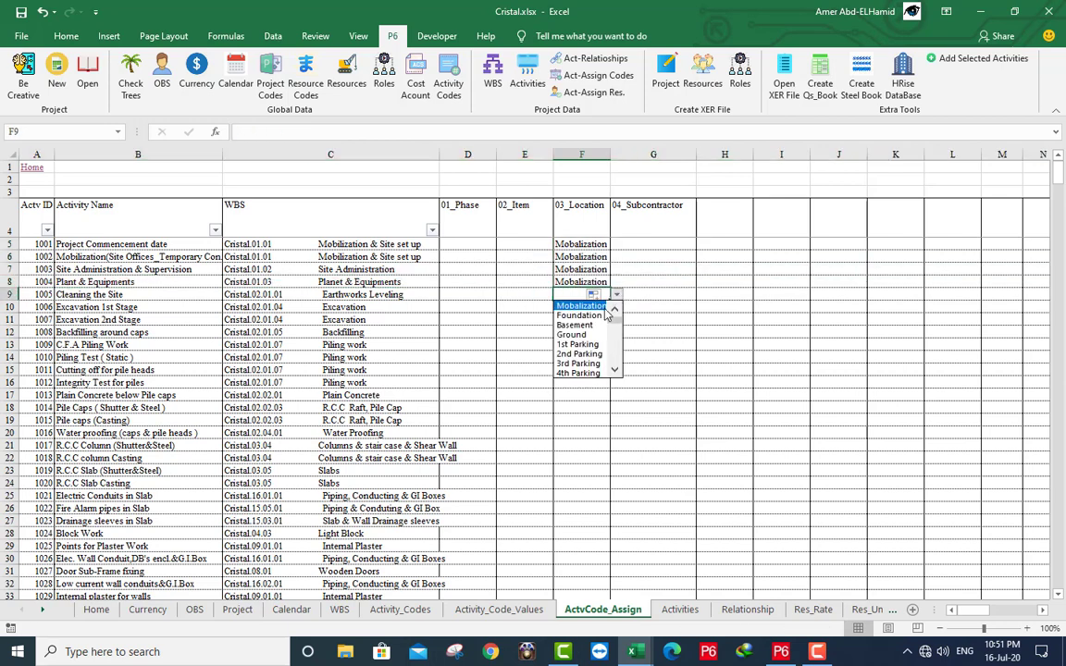
left_click(607, 316)
left_click_drag(612, 300, 588, 433)
left_click(588, 431)
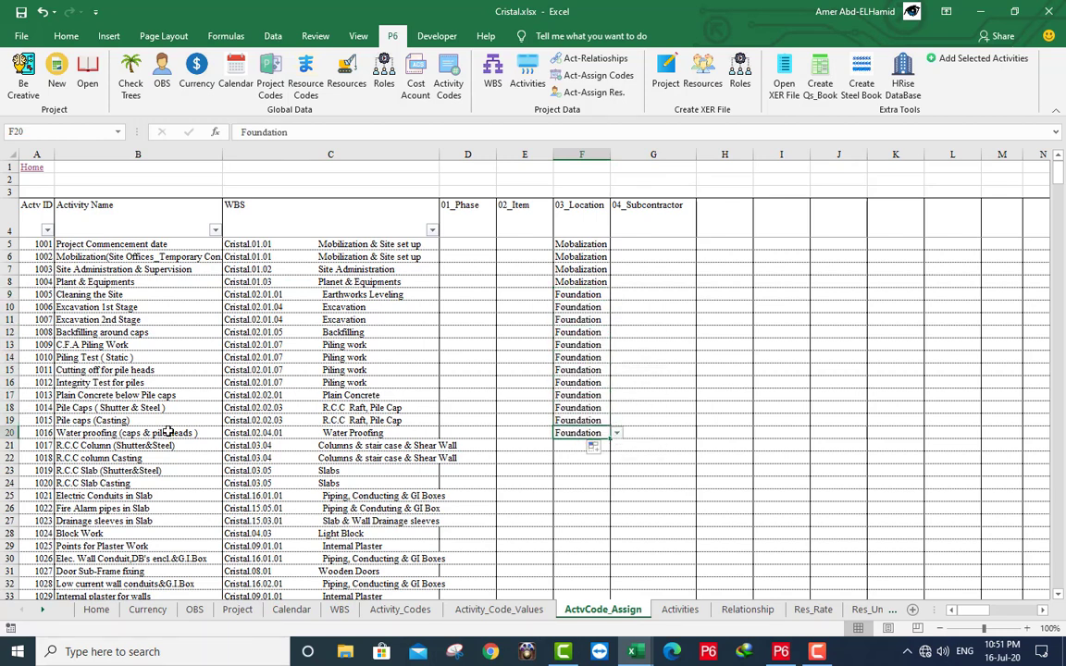
left_click(9, 432)
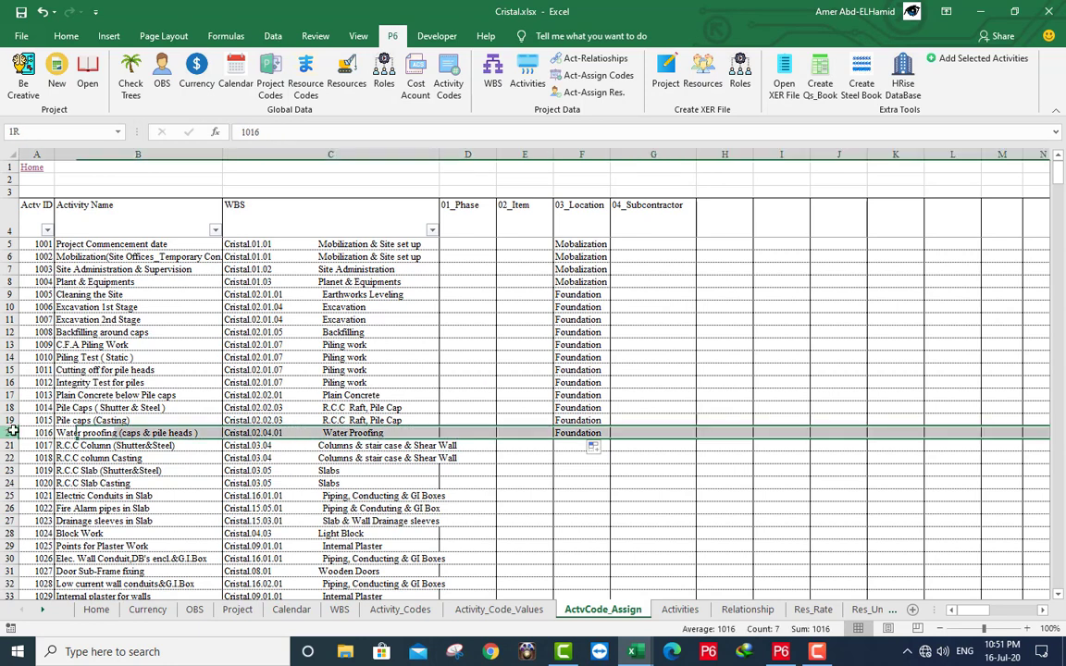
- Set 03_Location to 1st Typical for activities 1017 to 1028, filling F21:F32 with copies instead of a series
left_click(572, 447)
scroll(609, 352, "down", 4)
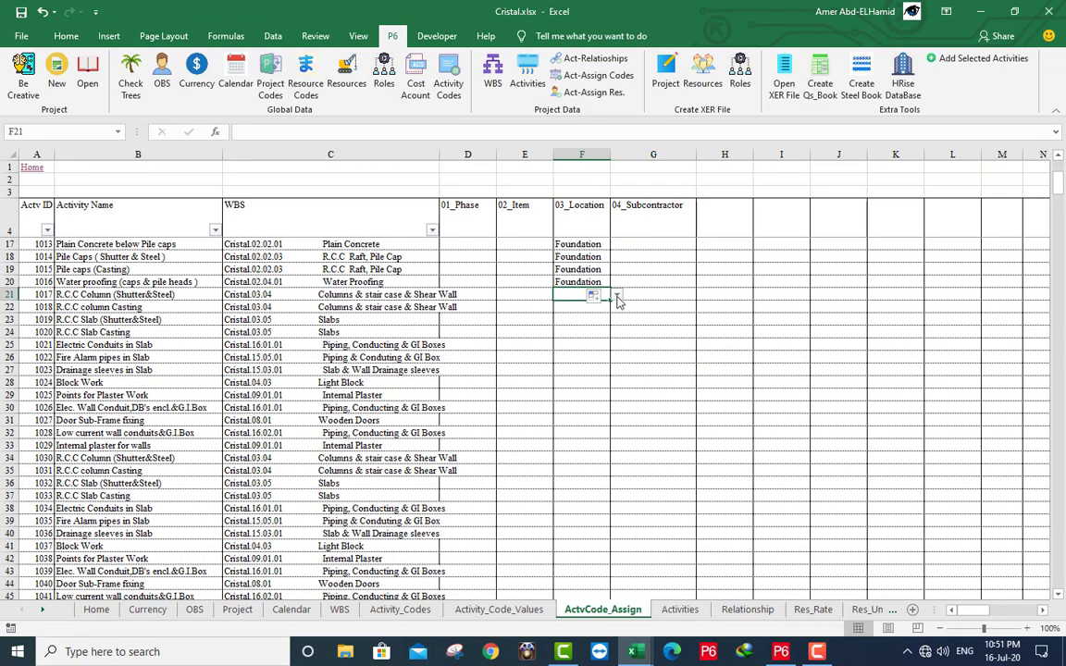
left_click(616, 297)
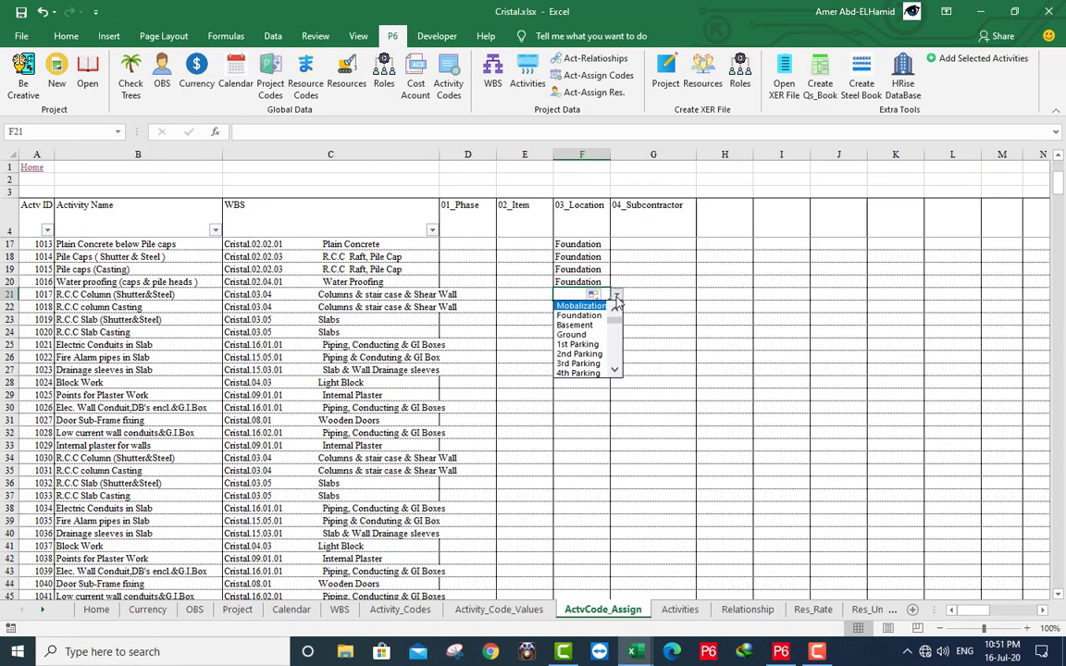
left_click(616, 370)
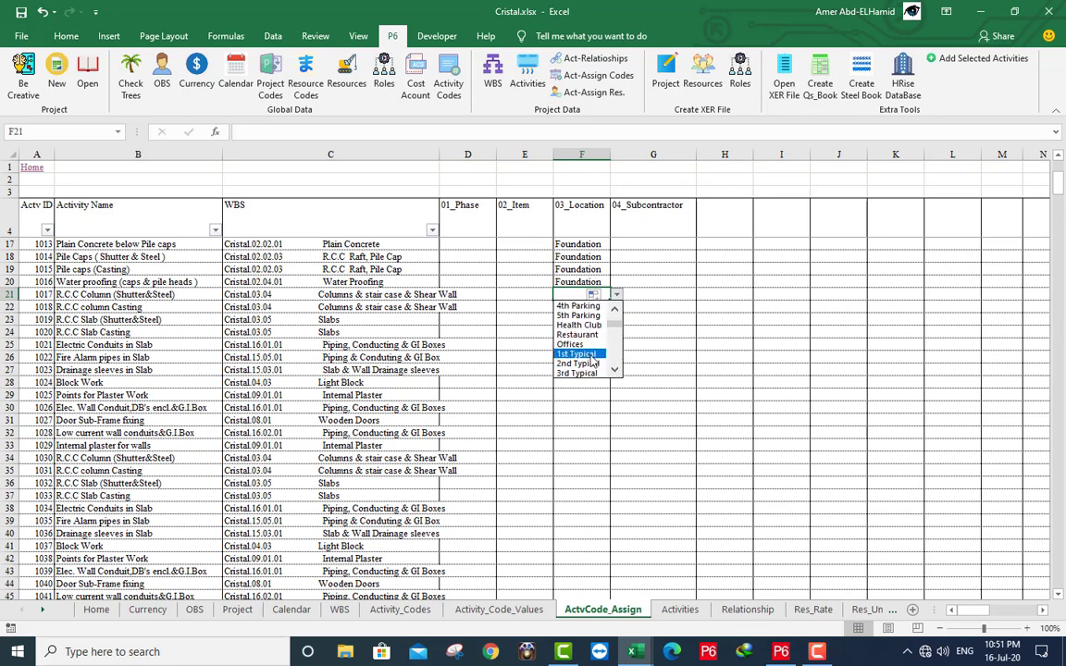
left_click(581, 353)
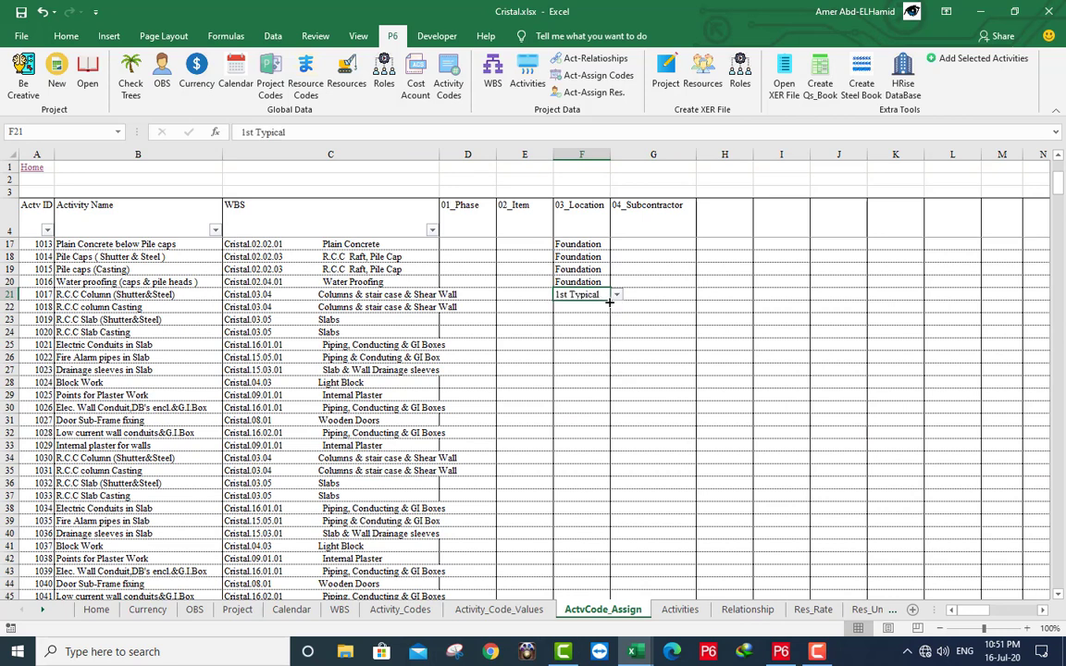
left_click_drag(610, 302, 592, 439)
left_click(591, 434)
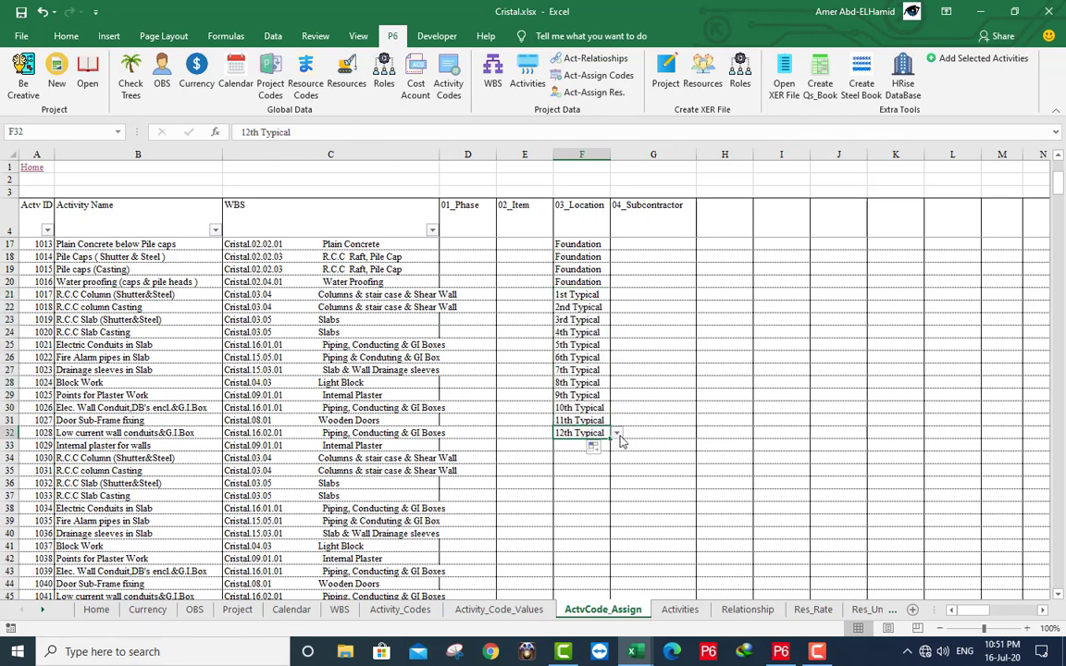
left_click(593, 447)
left_click(615, 465)
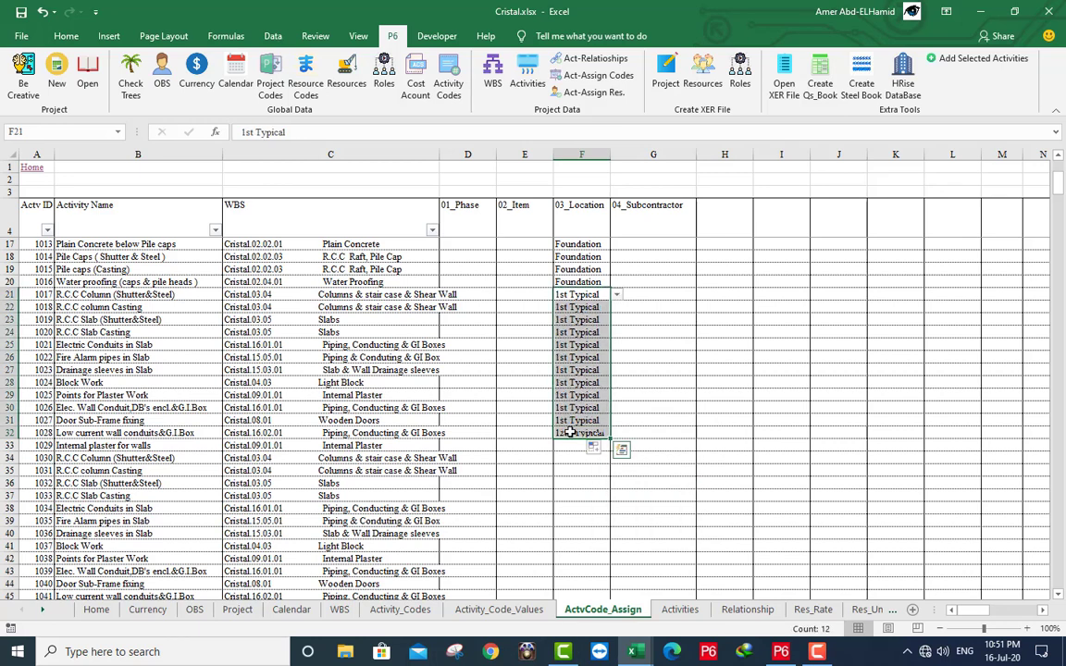
- Set 03_Location to 1st Typical for activity 1029, Internal plaster for walls, in F33 as a copy instead of a series
left_click(571, 432)
left_click(5, 432)
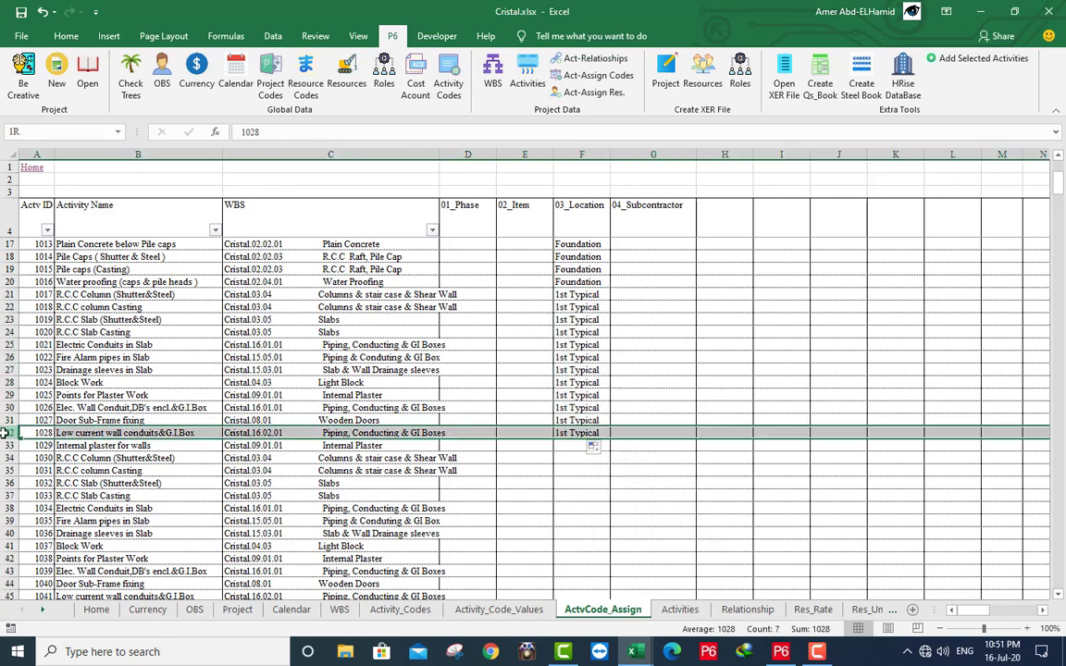
left_click(37, 445)
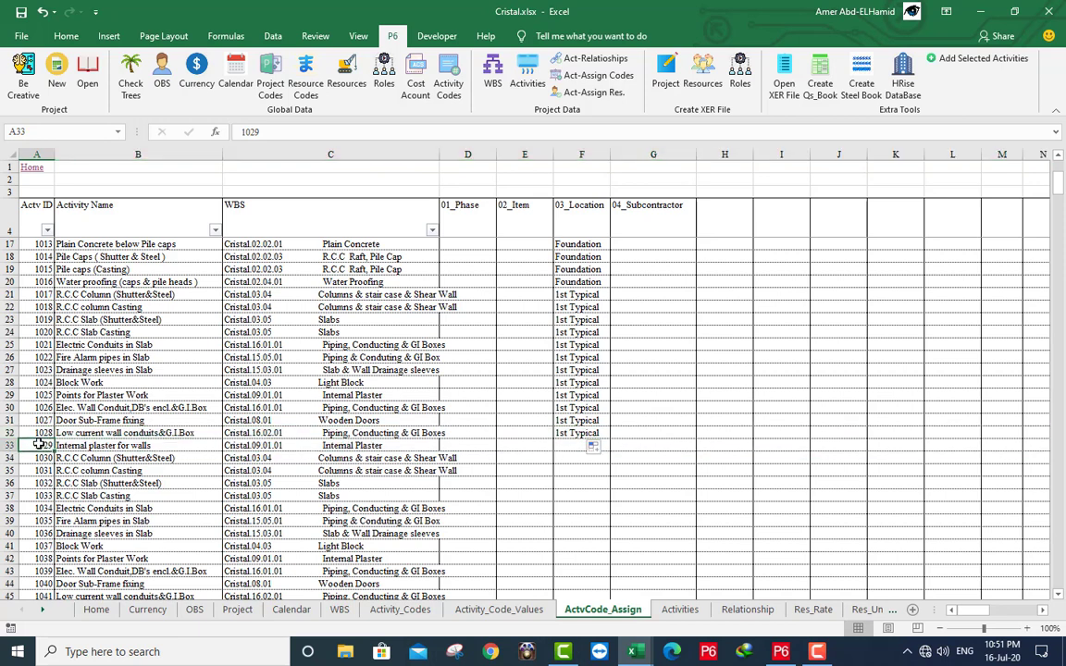
left_click(8, 445)
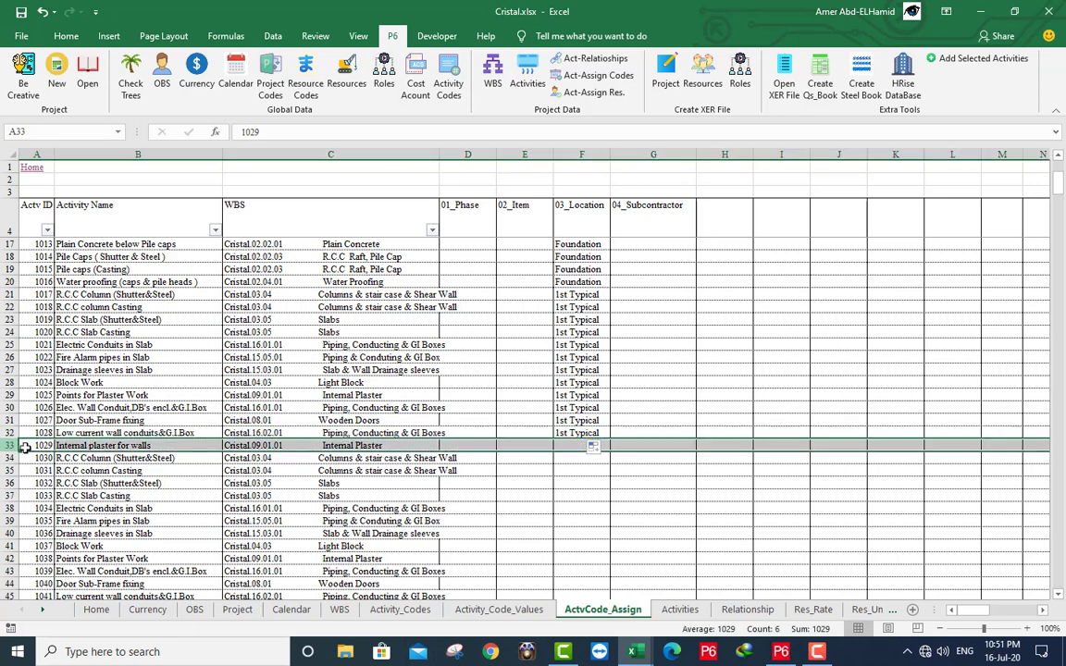
left_click(561, 433)
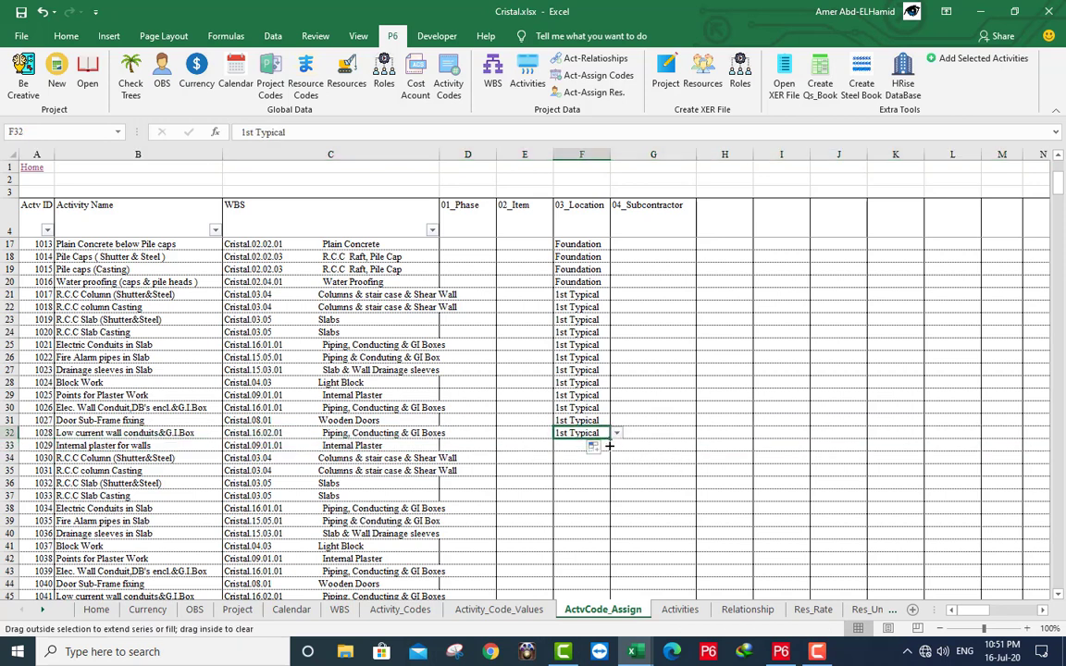
left_click_drag(611, 440, 606, 451)
left_click(599, 461)
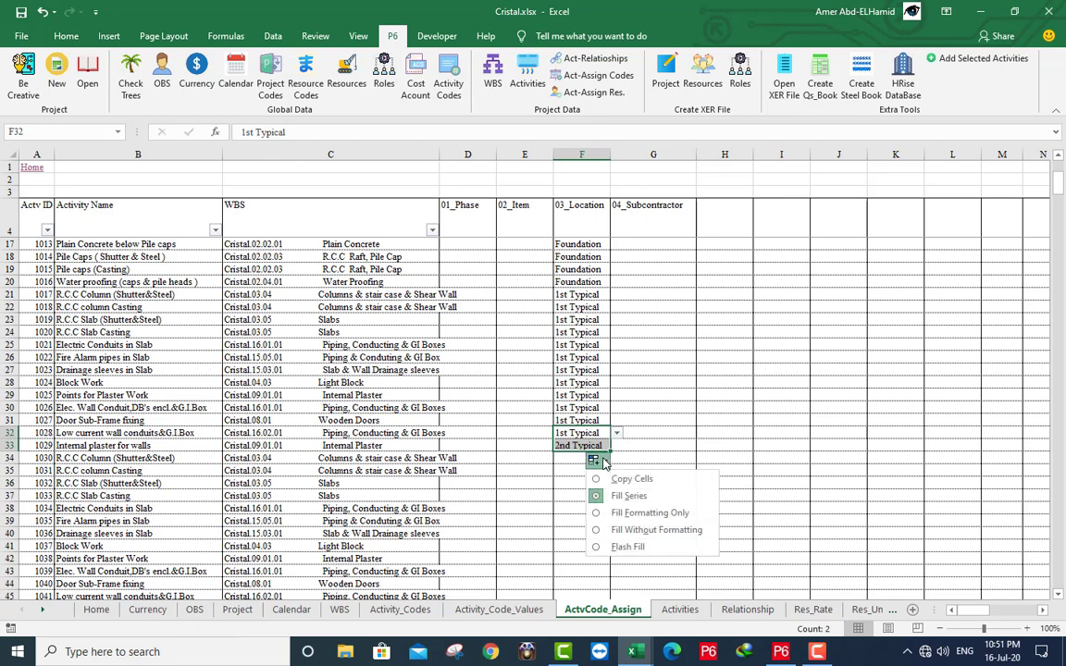
left_click(618, 479)
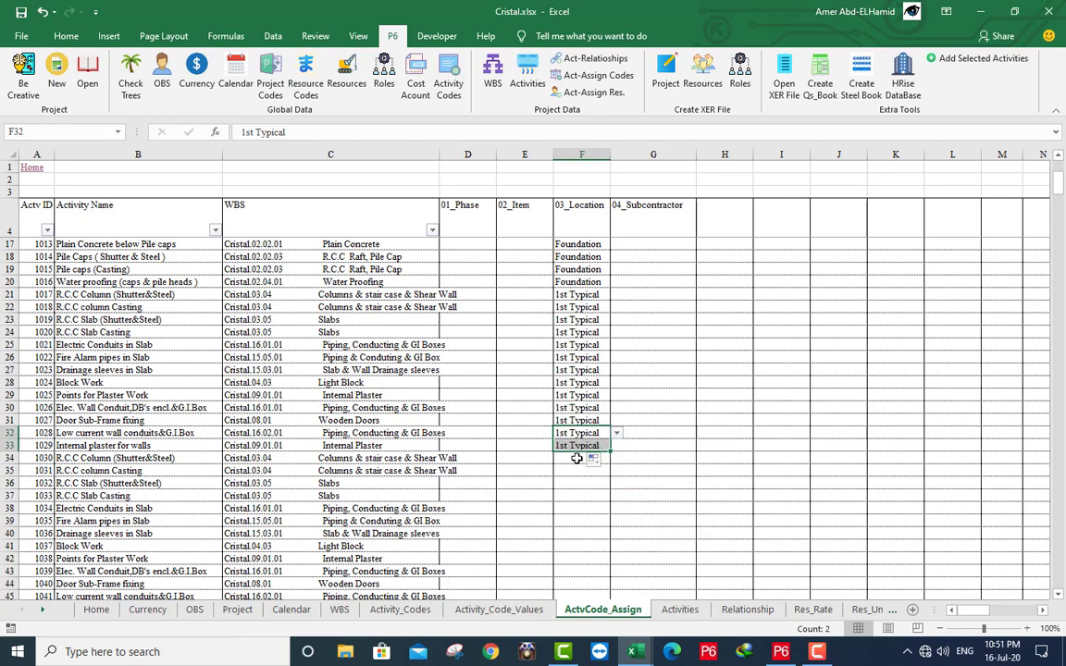
- Set 03_Location to Lift Room for activities 1030 to 1042, from R.C.C Column to Internal plaster for walls, cells F34:F46
left_click(581, 458)
scroll(561, 361, "down", 2)
scroll(560, 361, "down", 2)
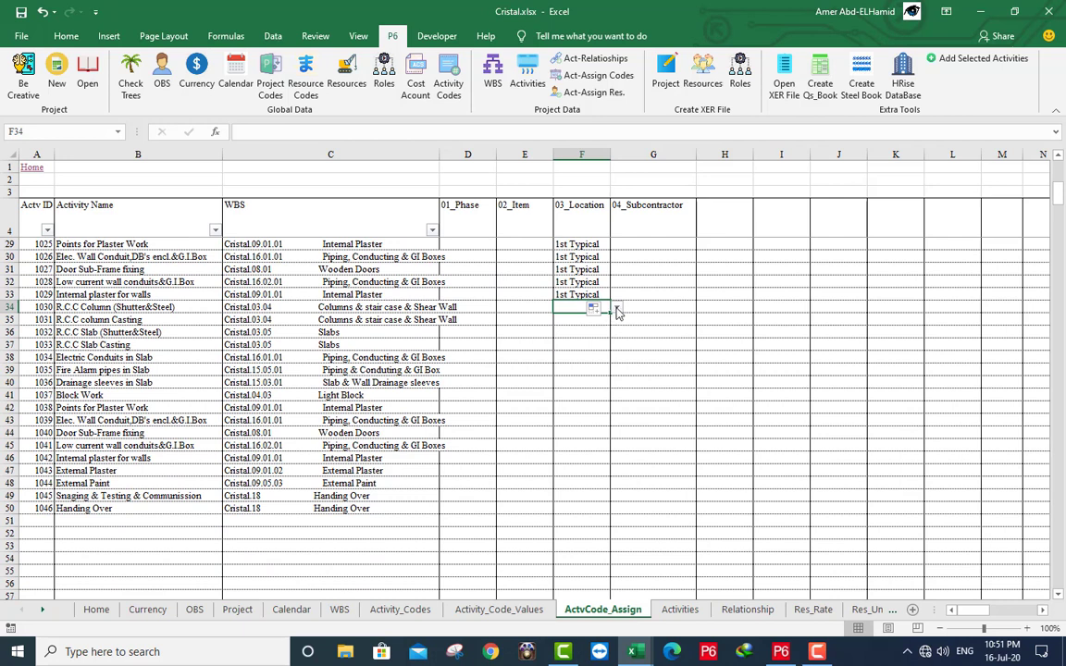
left_click(617, 309)
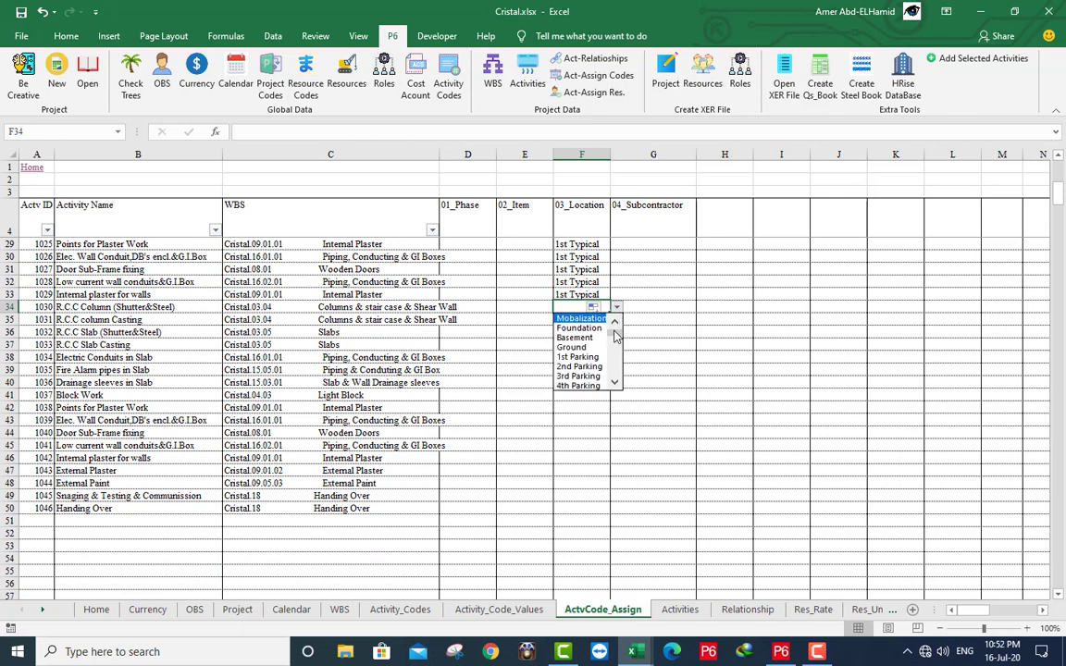
left_click_drag(614, 338, 615, 377)
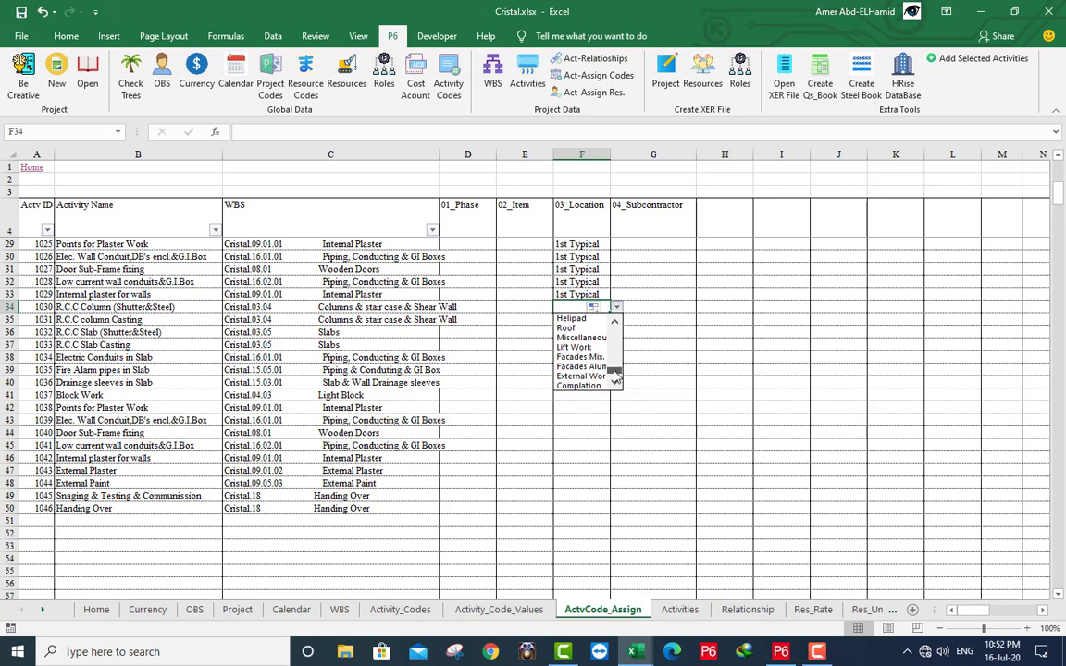
scroll(616, 376, "up", 1)
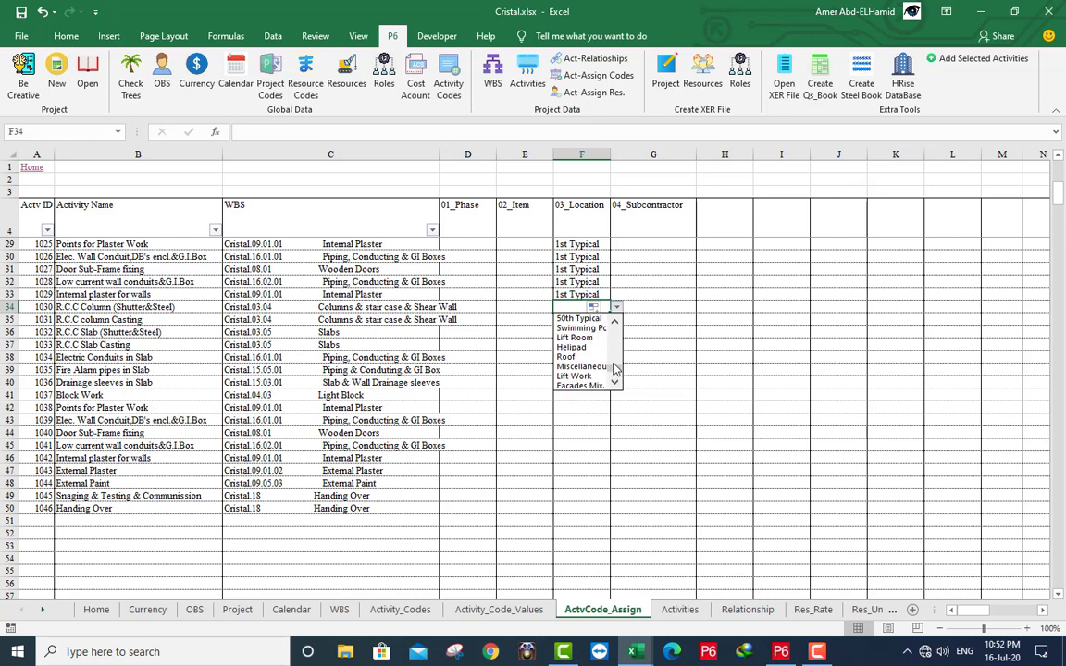
left_click(581, 336)
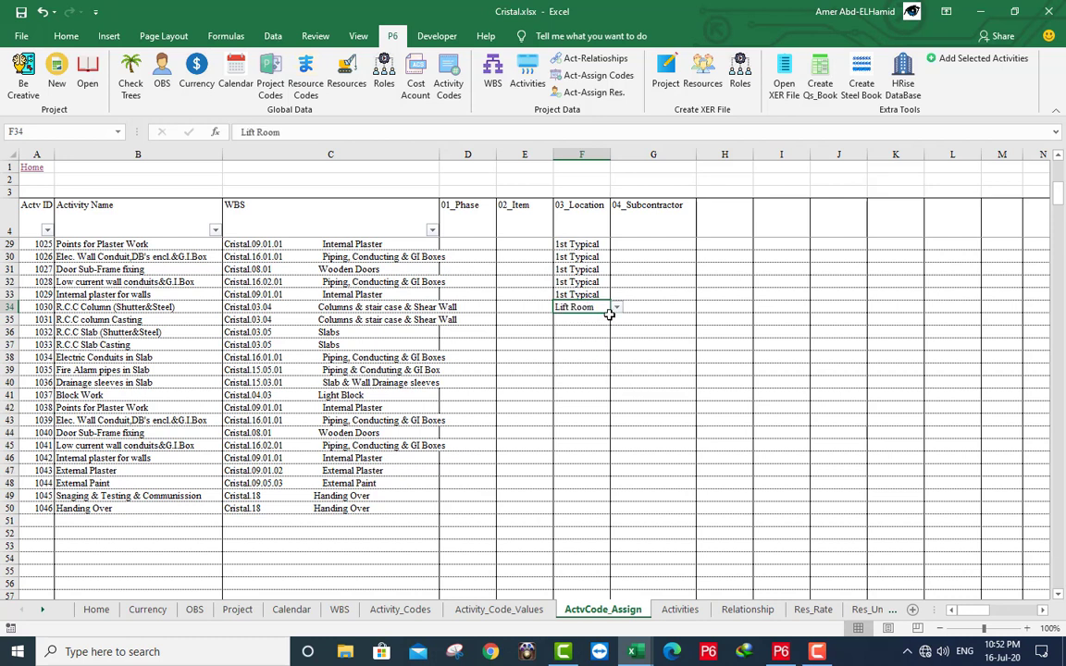
left_click_drag(609, 313, 592, 458)
left_click(577, 457)
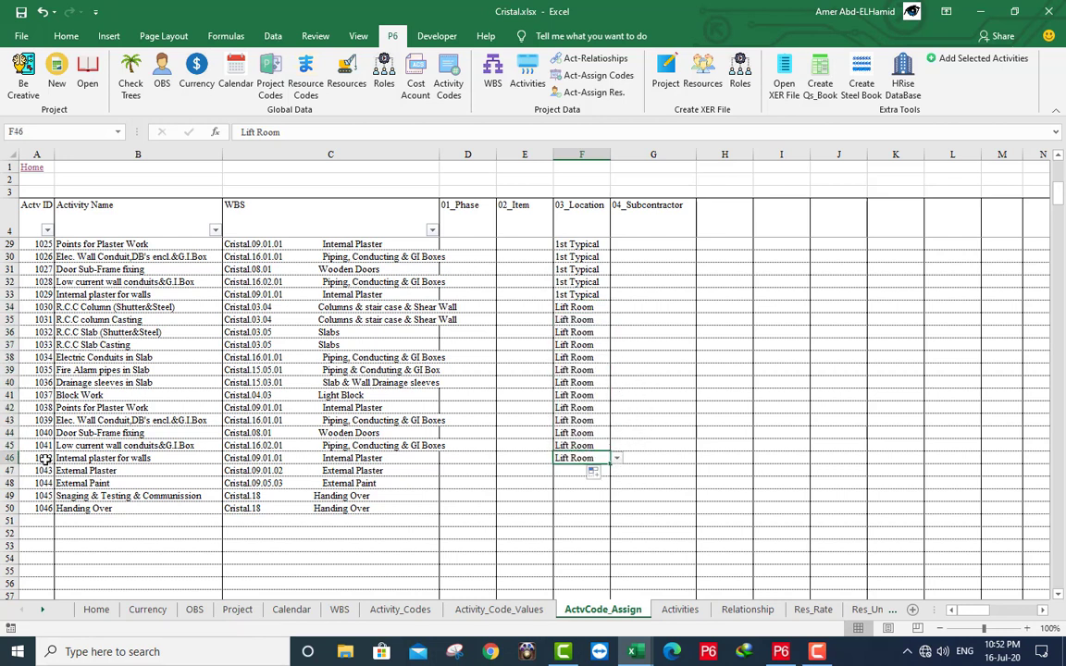
left_click(10, 458)
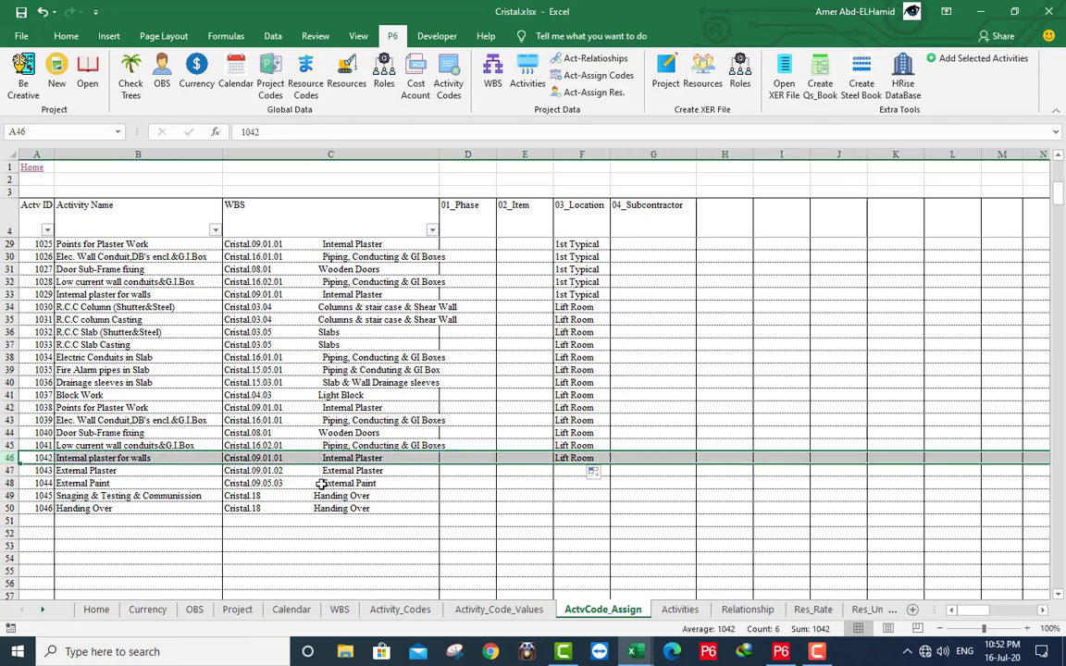
- Set 03_Location to Facades Mix. for External Plaster and External Paint, activities 1043 and 1044, cells F47:F48
left_click(569, 471)
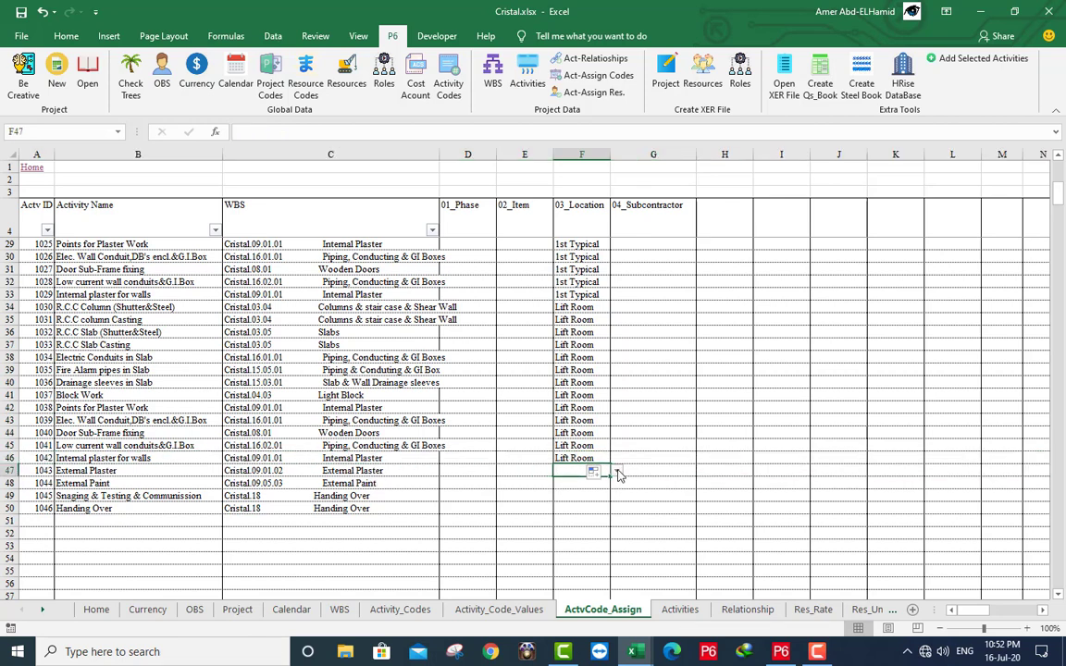
left_click(617, 473)
scroll(612, 502, "down", 8)
left_click(602, 496)
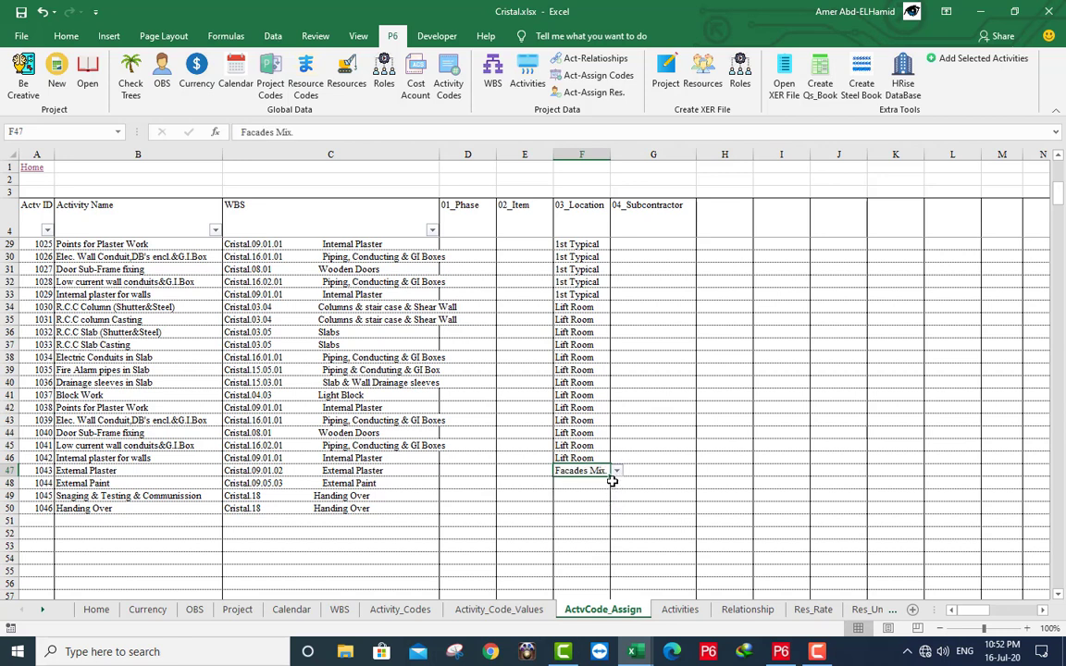
left_click_drag(609, 477, 606, 487)
- Set 03_Location to Complation for activities 1045 and 1046, the two Handing Over activities, cells F49:F50
left_click(573, 497)
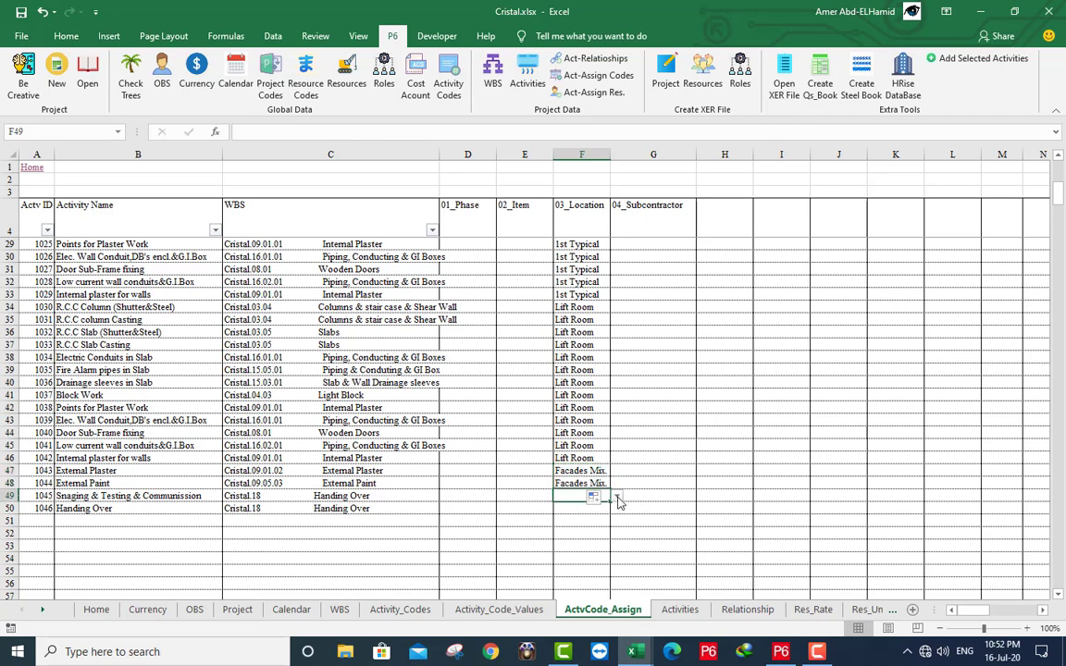
left_click(616, 497)
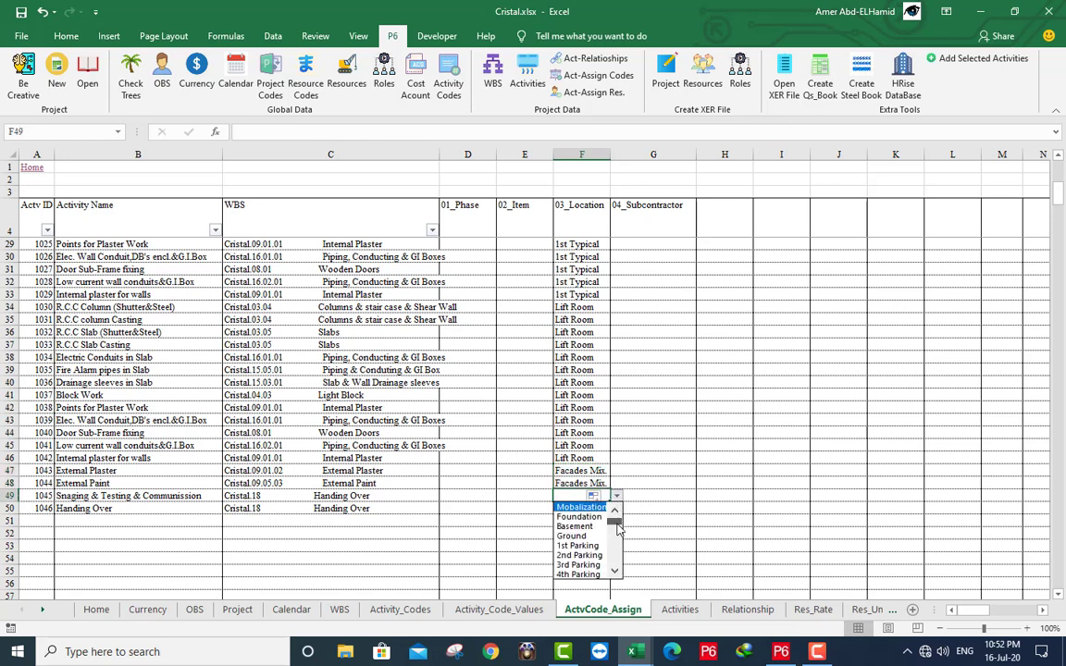
scroll(618, 542, "down", 3)
left_click(592, 571)
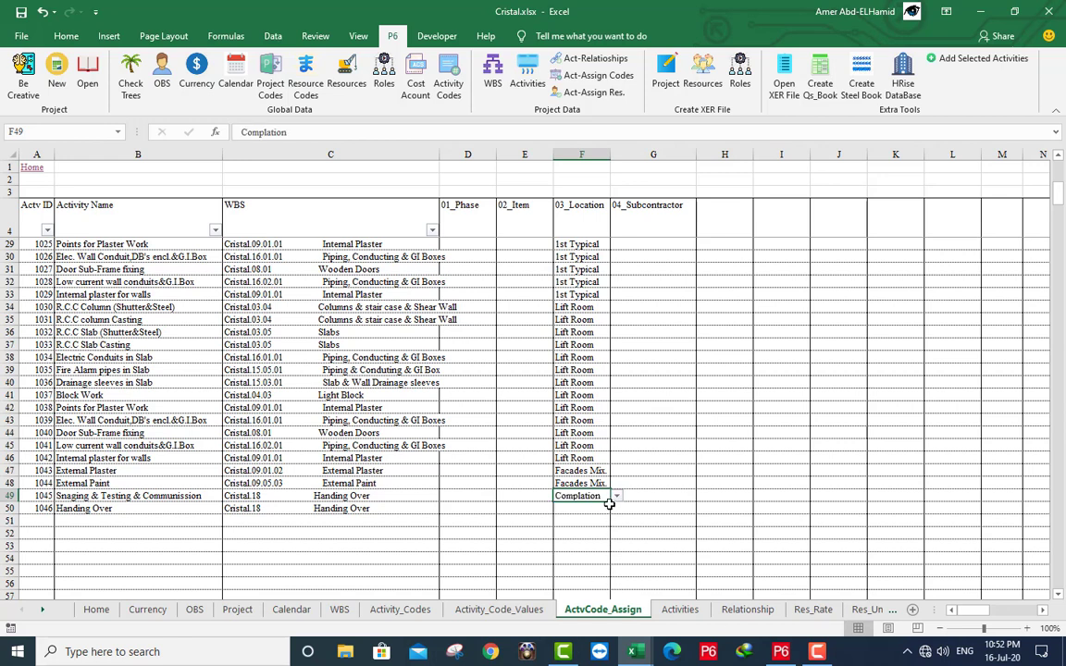
mouse_move(610, 502)
left_mouse_down()
mouse_move(612, 524)
mouse_move(592, 512)
left_mouse_up()
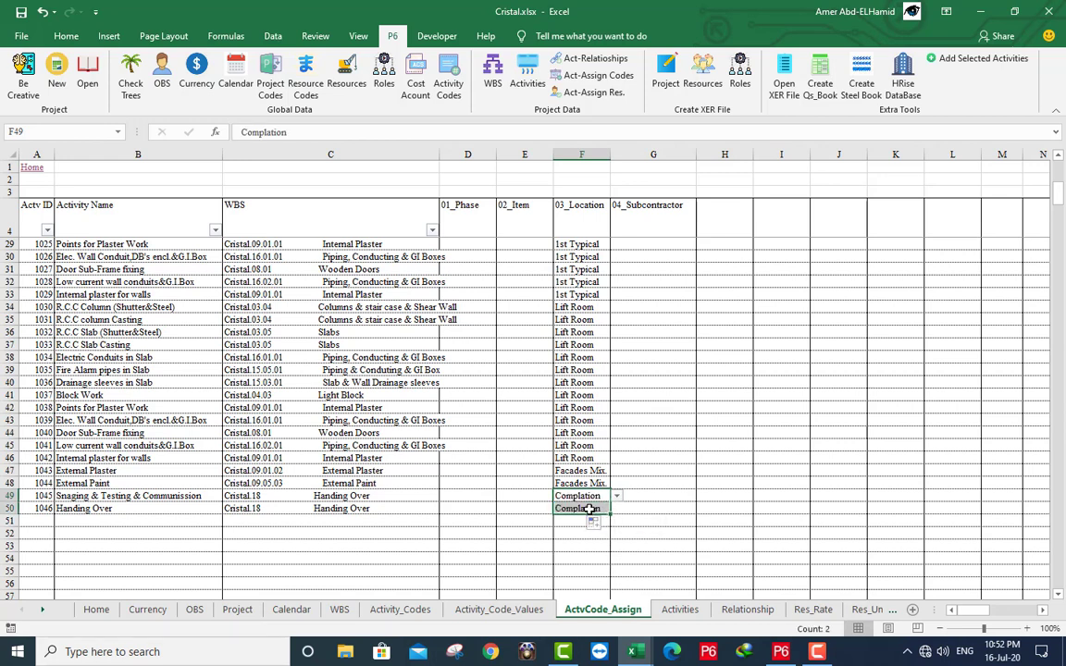
left_click(589, 508)
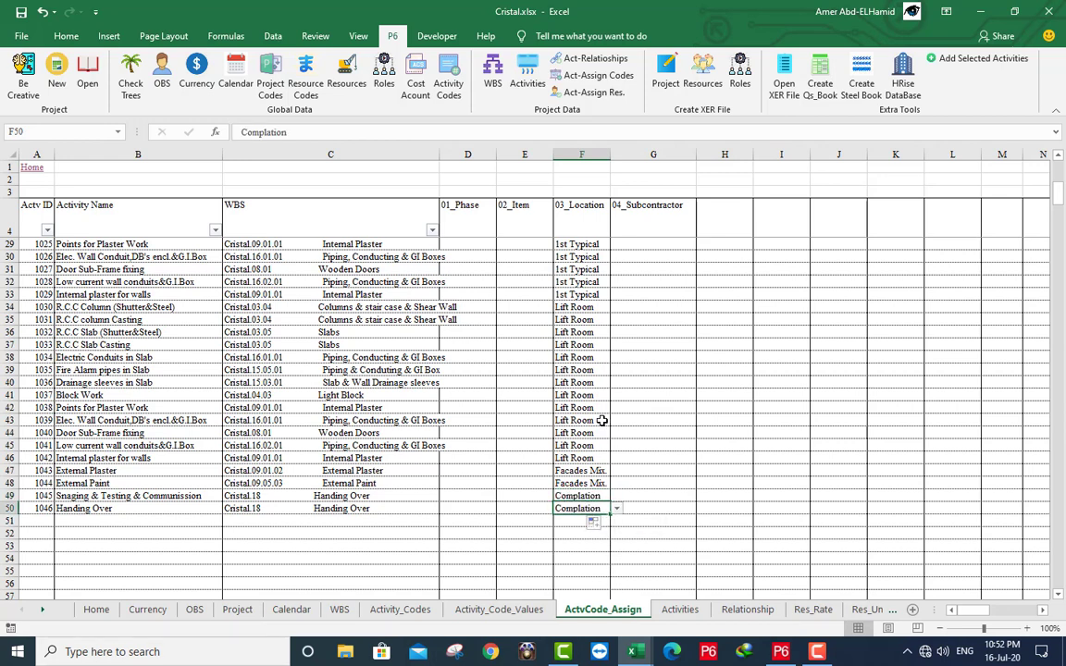
- From the Home sheet, process the activity code assignments and create the project's XER file
left_click(97, 611)
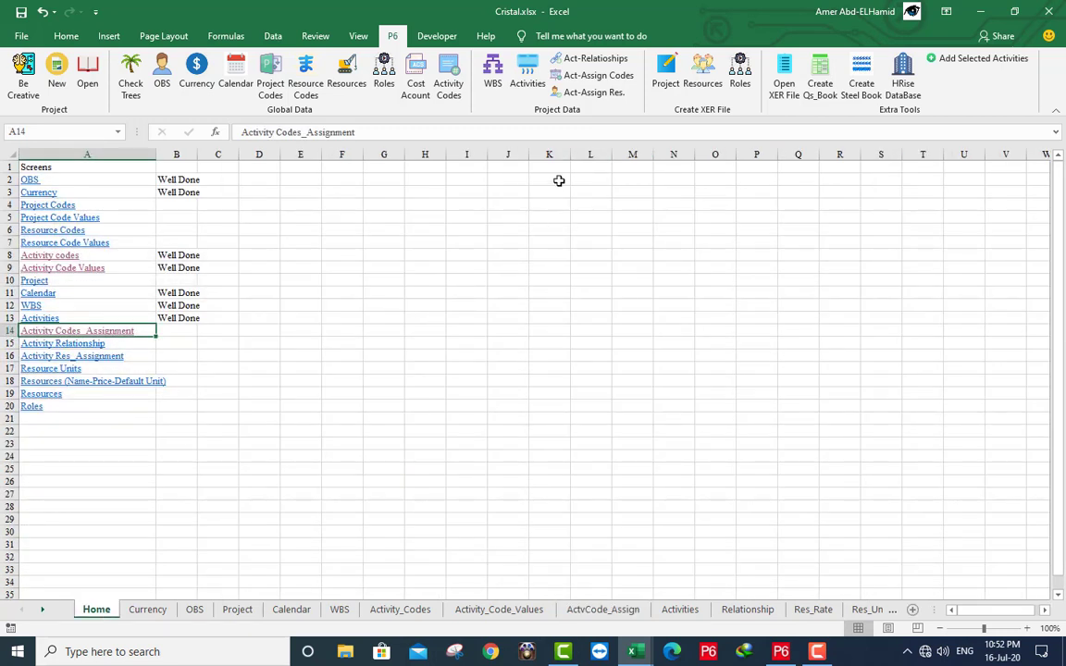
left_click(592, 78)
left_click(666, 76)
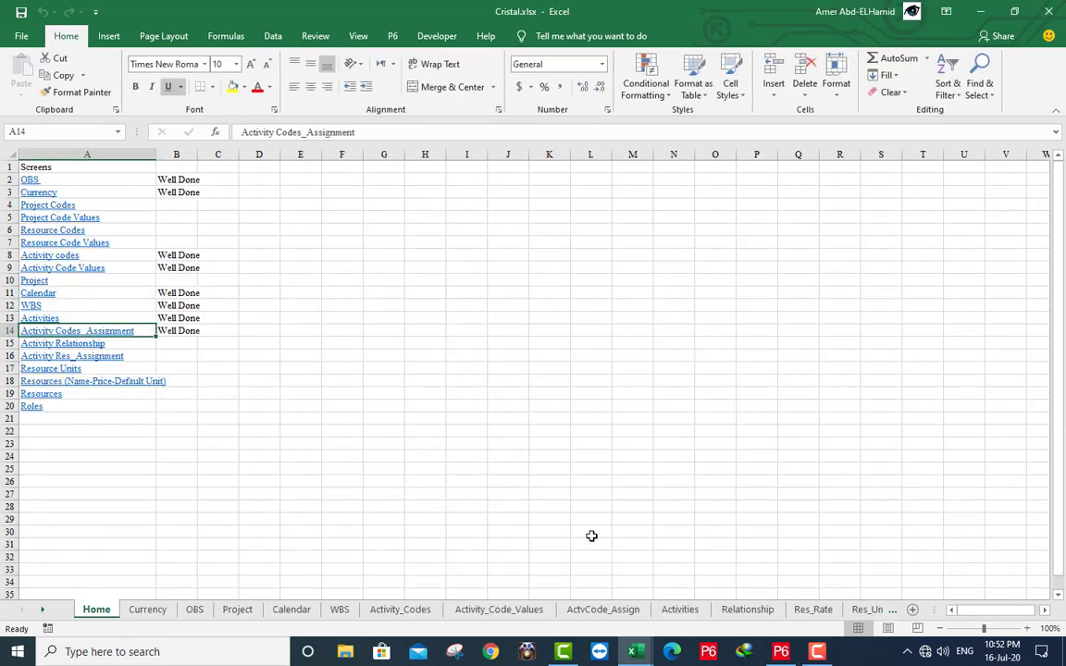
- Switch to Primavera P6 and check the global activity codes in the enterprise Activity Codes dialog, closing it when done
left_click(781, 651)
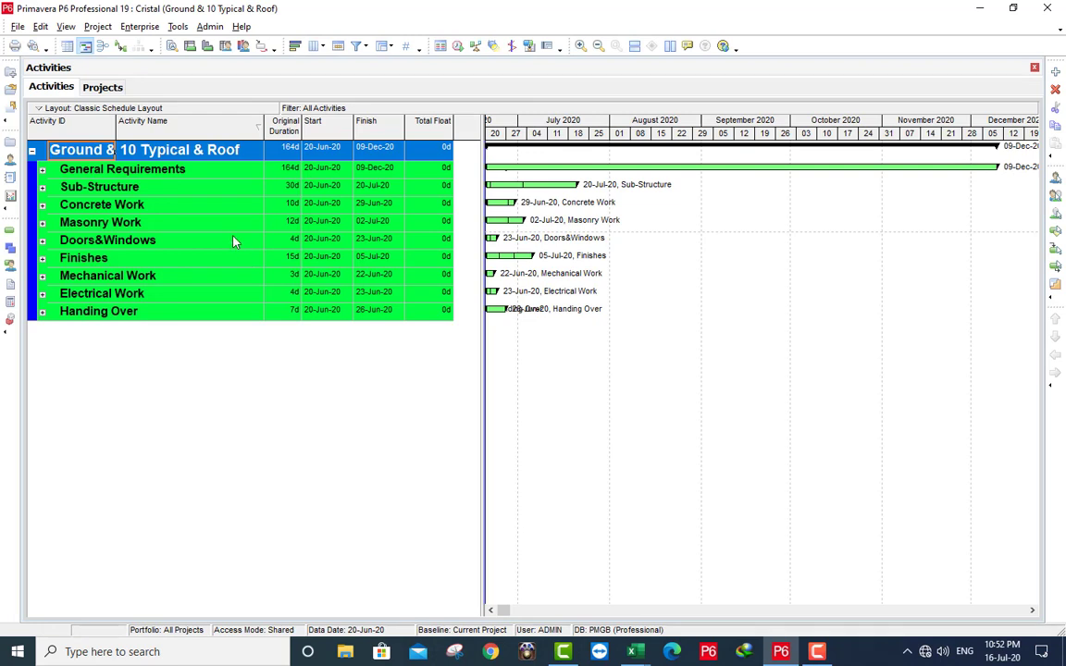
left_click(144, 27)
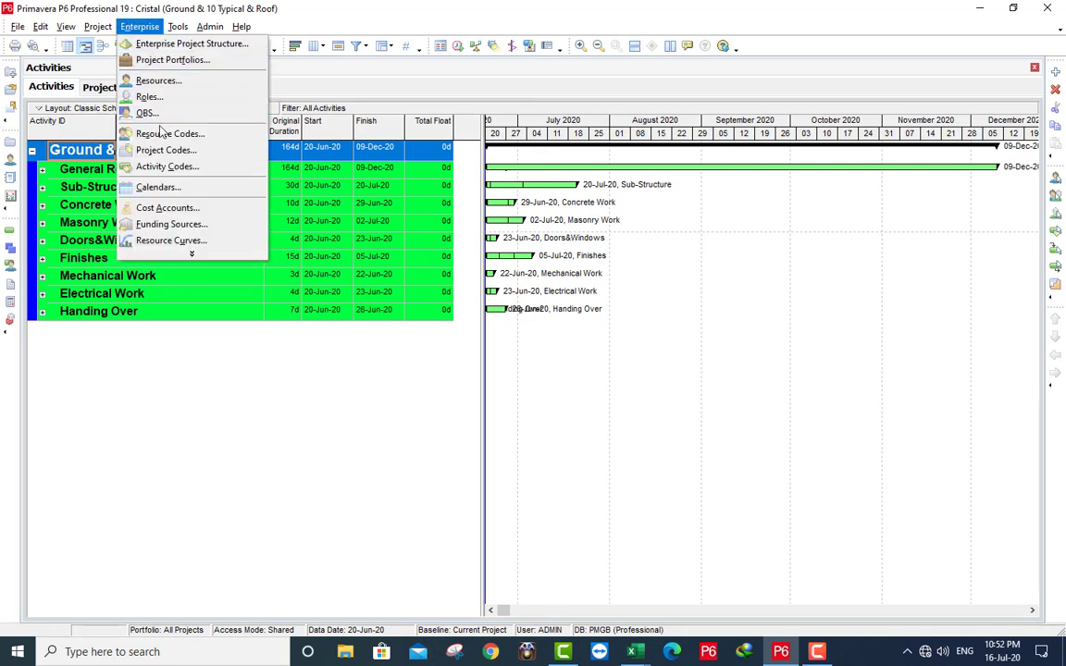
left_click(170, 169)
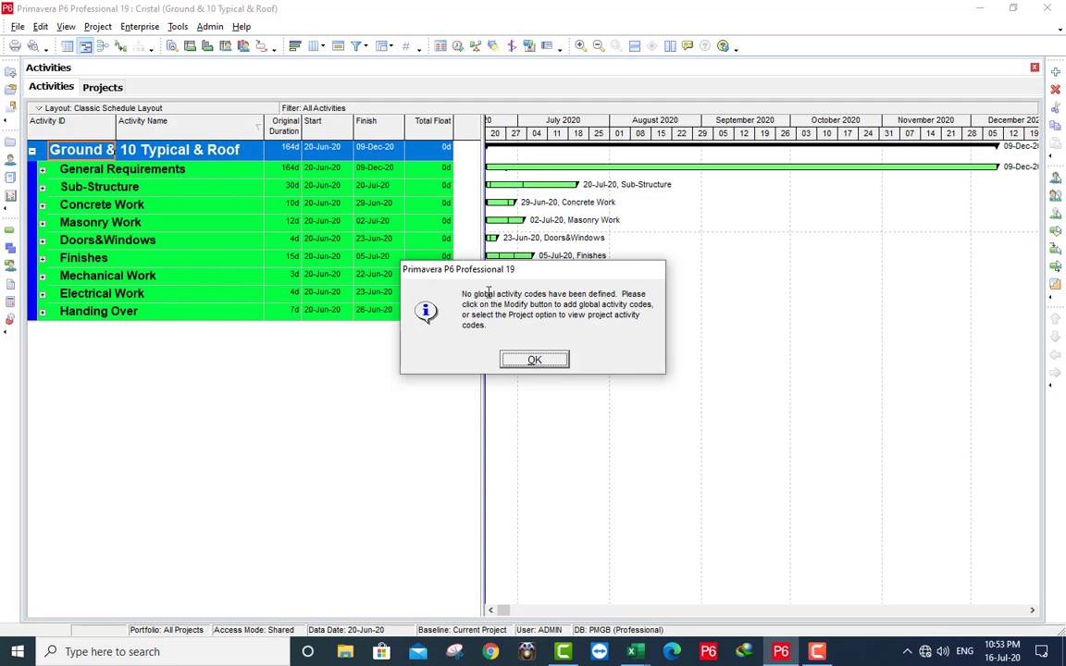
left_click(534, 360)
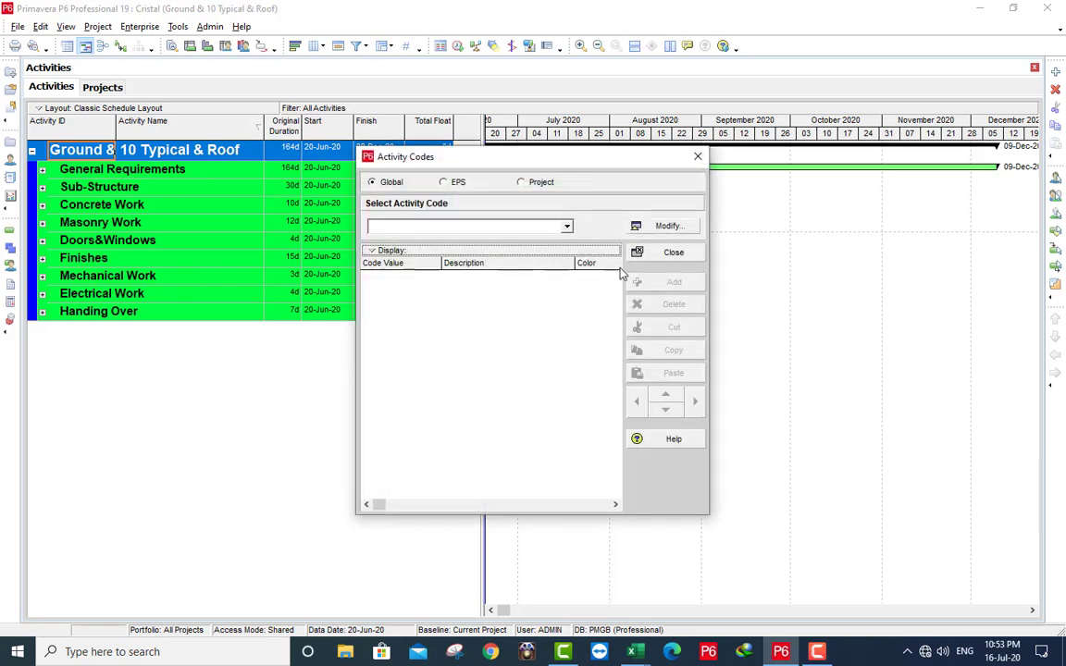
left_click(672, 255)
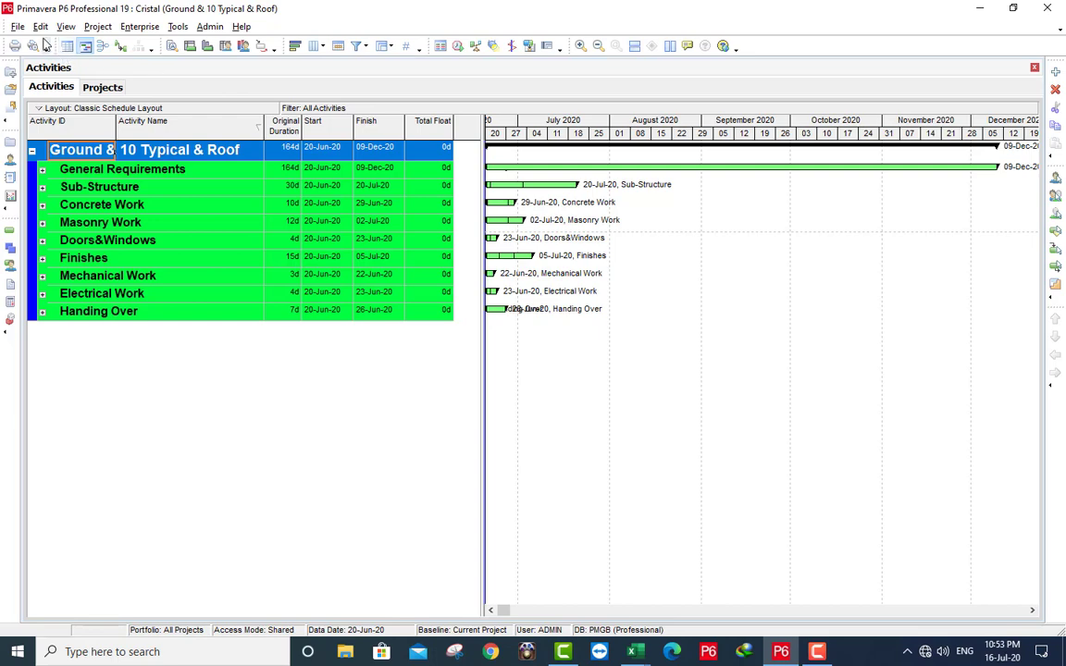
- Start a project import in Primavera PM (XER) format and choose Cristal.xer from the Projects folder as the import file
left_click(17, 26)
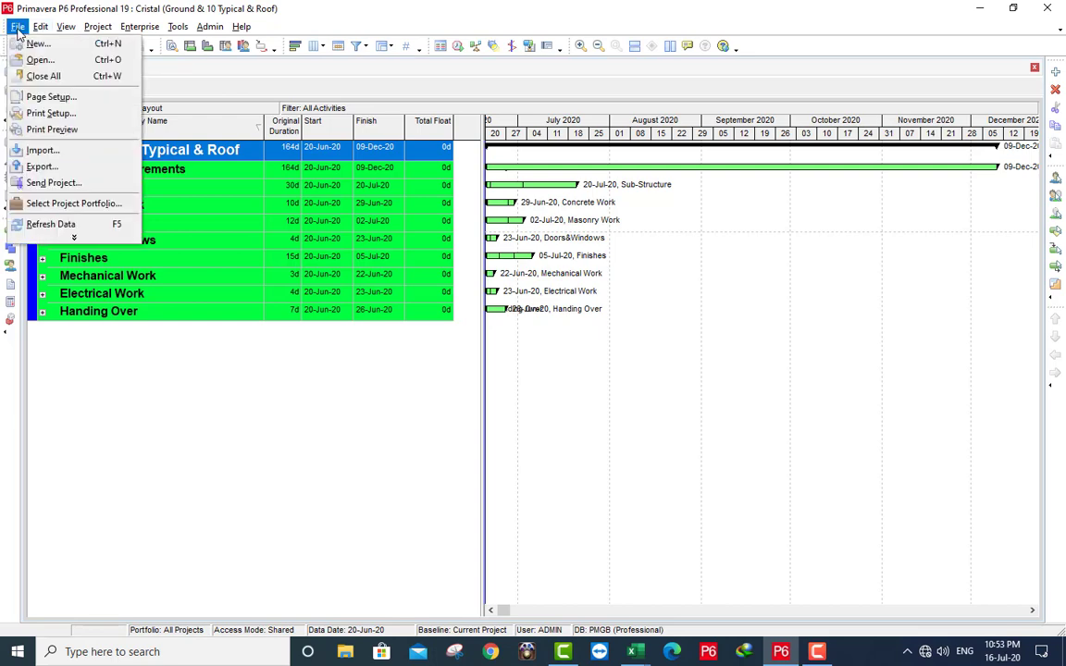
left_click(42, 150)
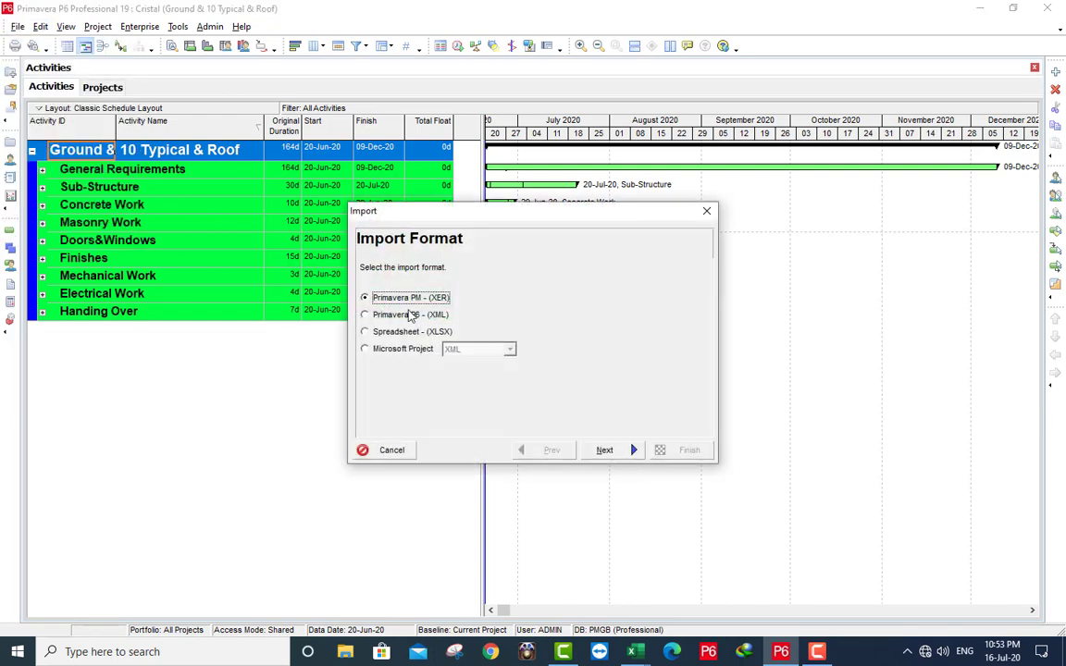
left_click(610, 452)
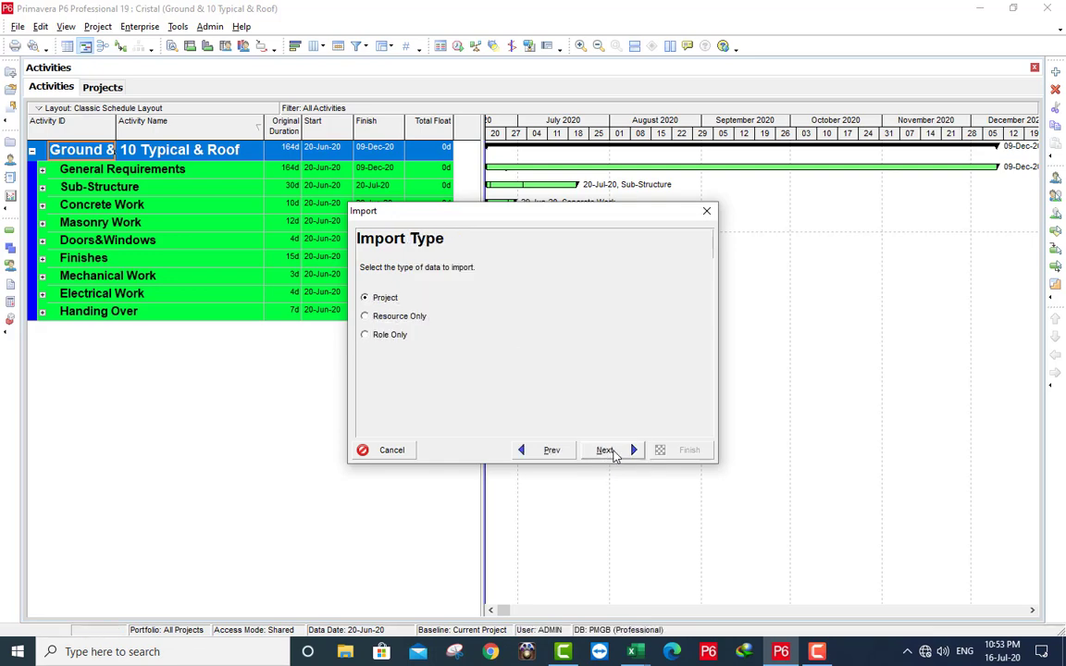
left_click(605, 451)
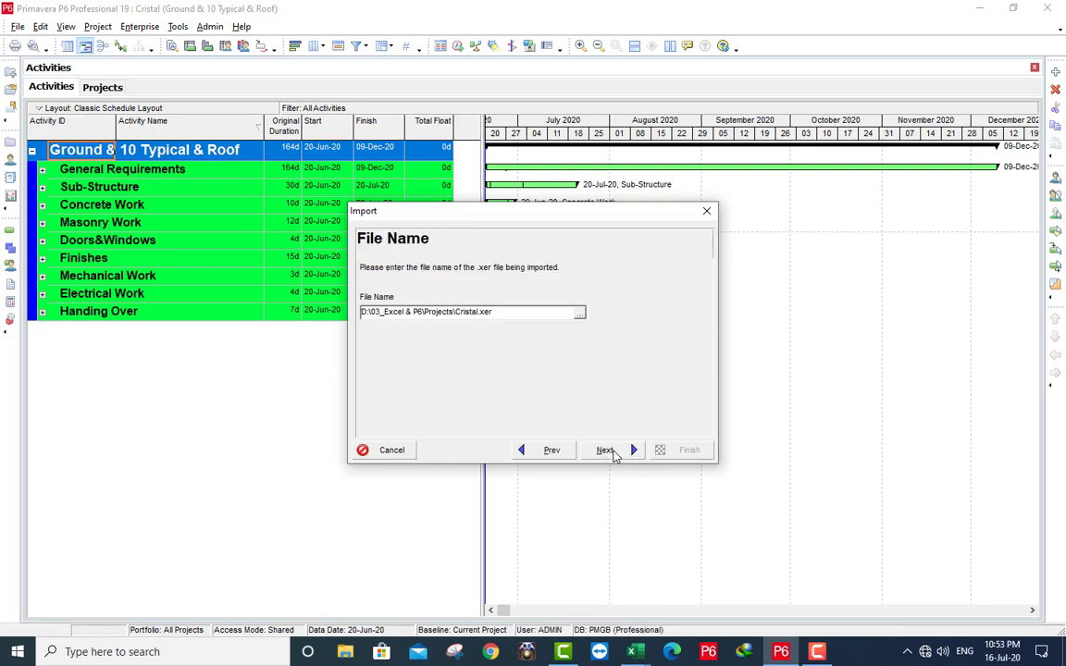
left_click(579, 314)
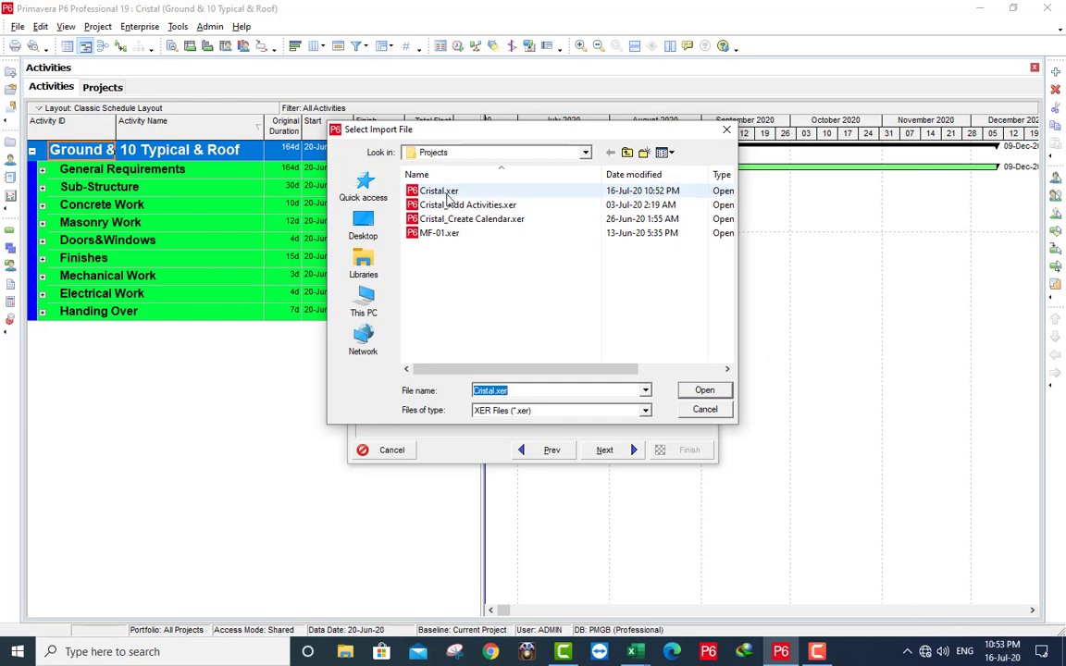
left_click(435, 191)
left_click(695, 393)
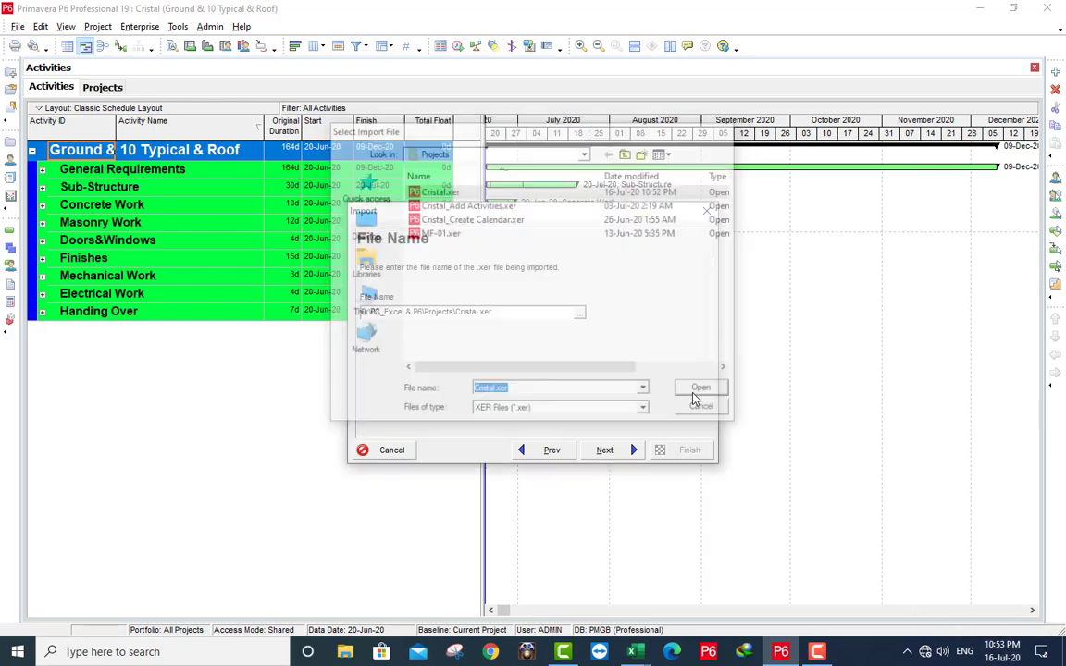
- Run the import with Update Existing Project for Cristal and the Default Configuration, closing the wizard when done
left_click(616, 452)
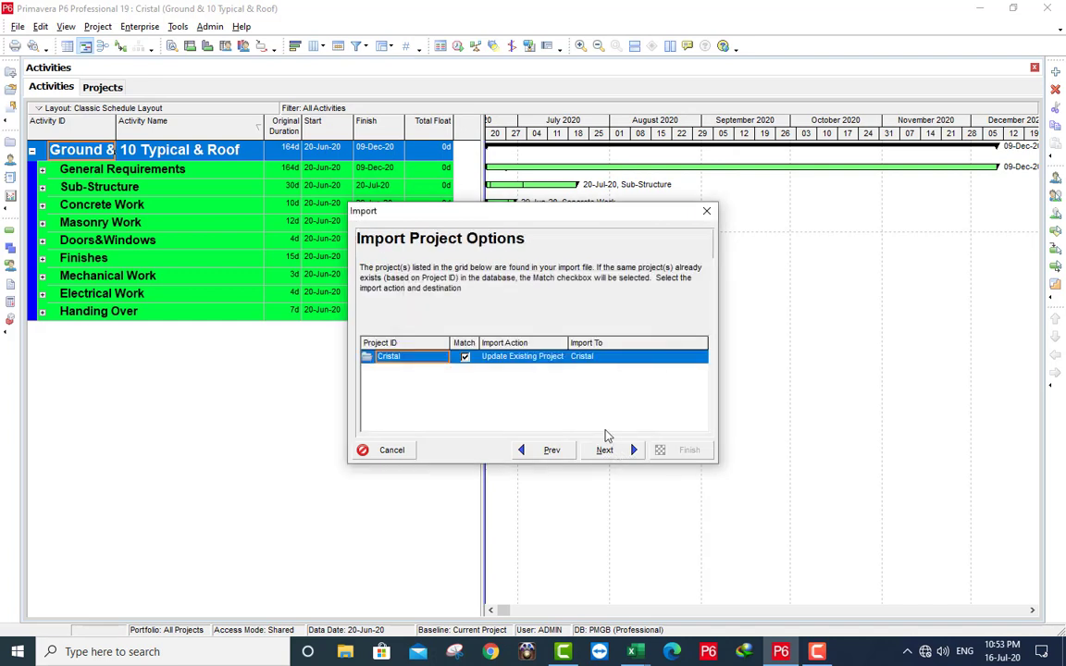
left_click(609, 450)
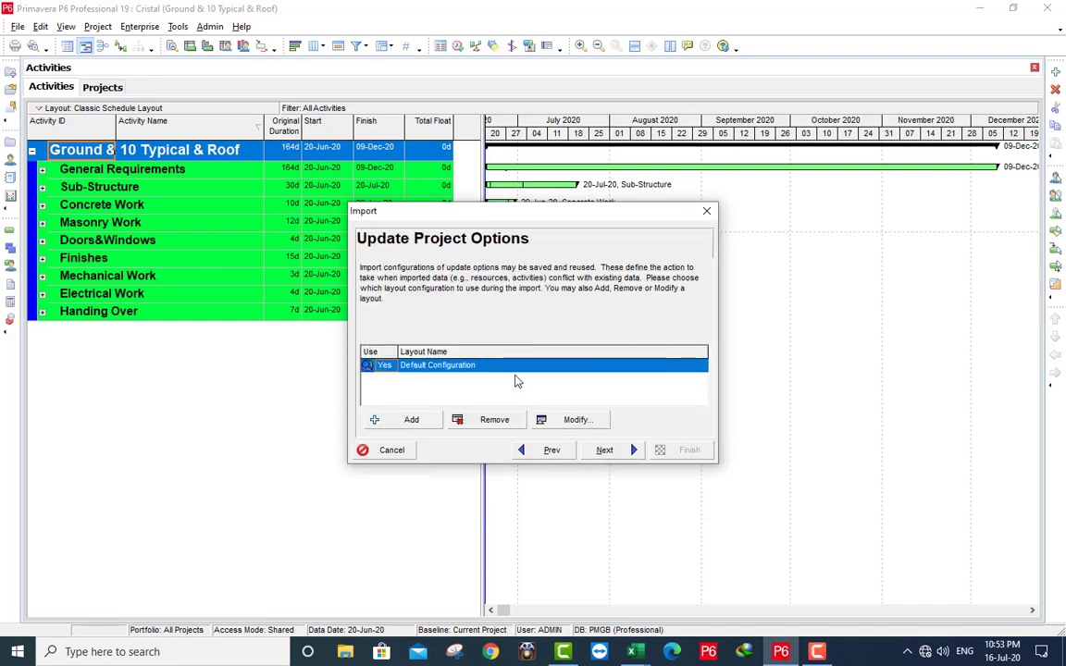
left_click(611, 450)
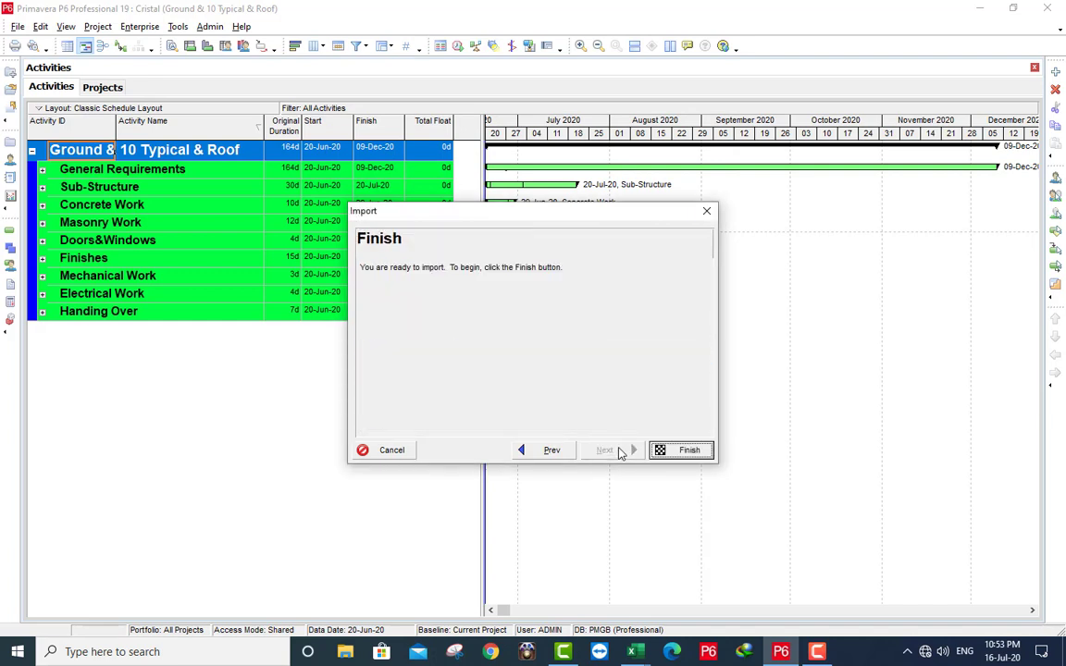
left_click(679, 452)
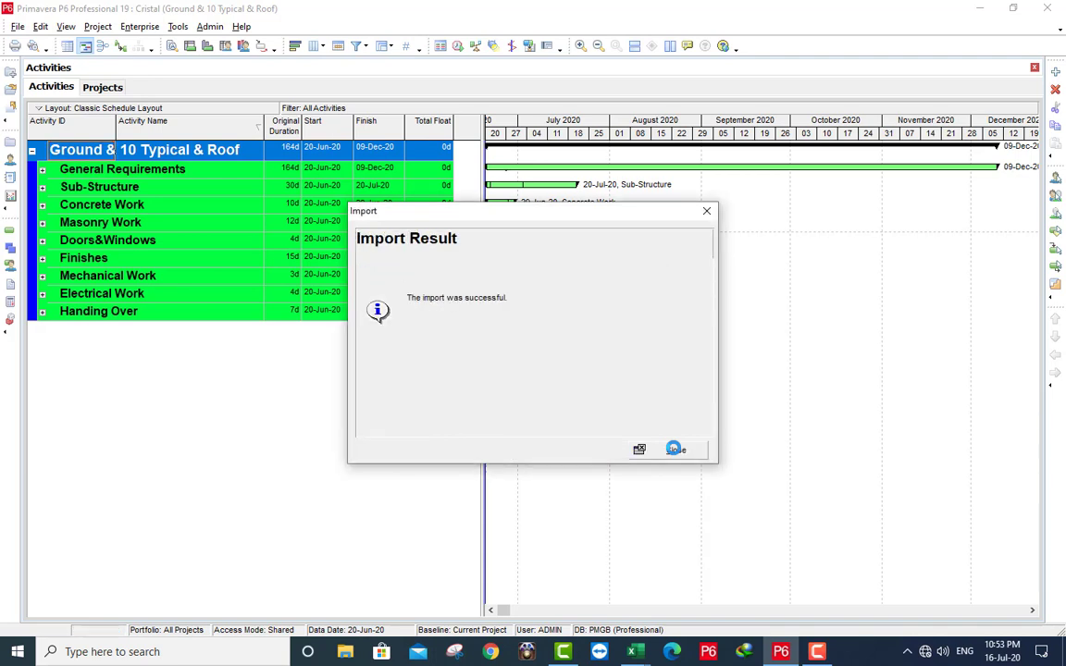
left_click(674, 449)
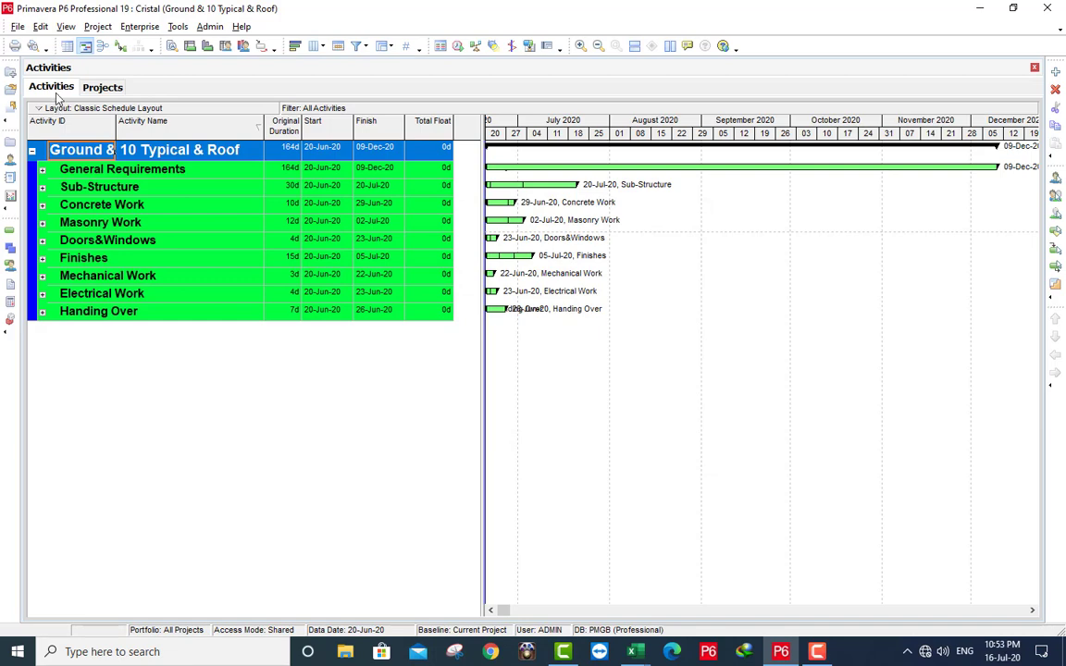
- Check the imported activity codes at Global, EPS and Project level, including the project's 03_Location and 04_Subcontractor values
left_click(136, 28)
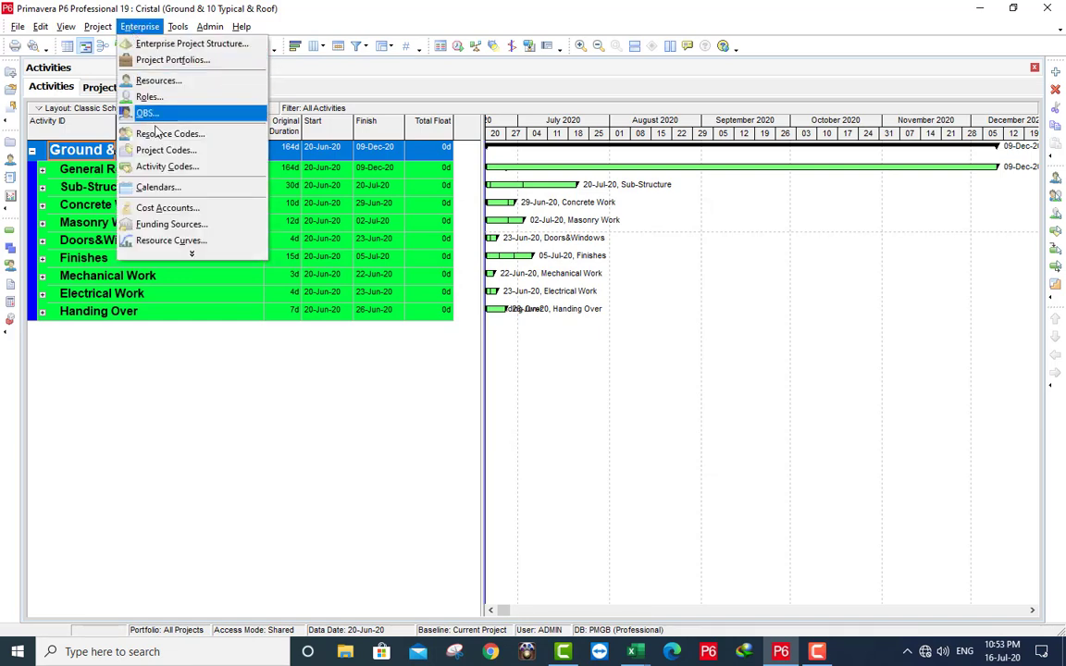
left_click(168, 166)
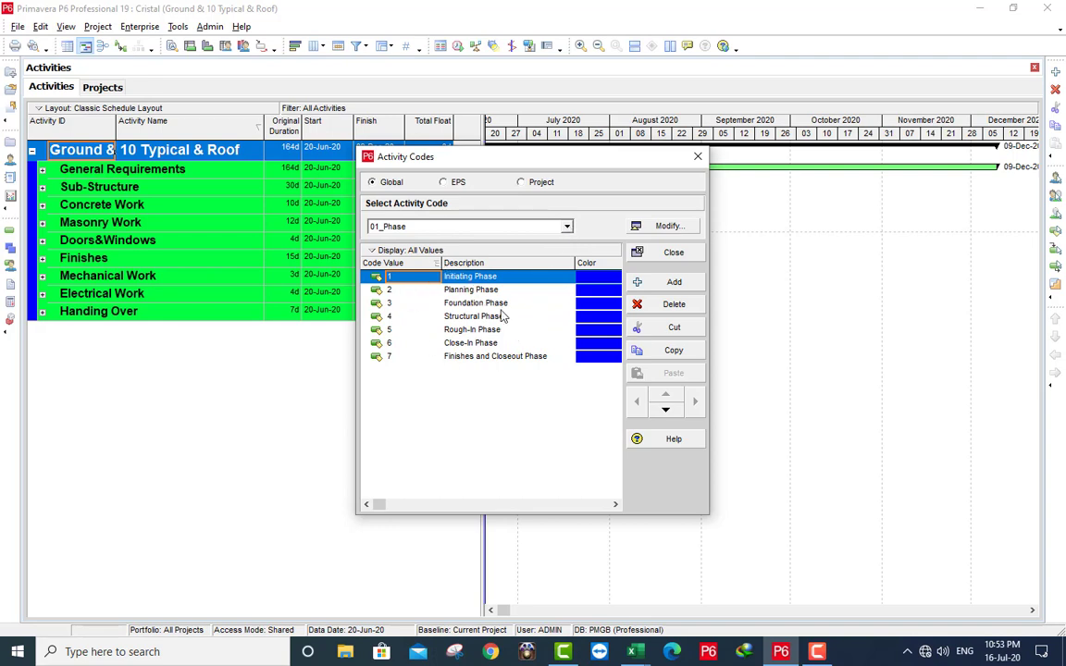
left_click(446, 182)
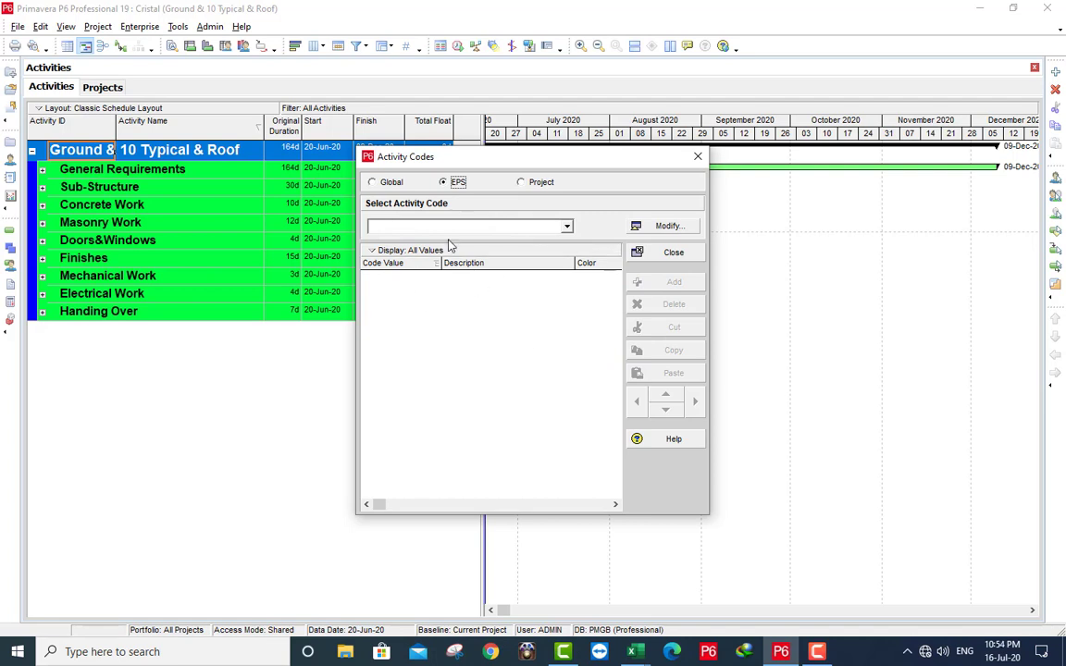
left_click(521, 184)
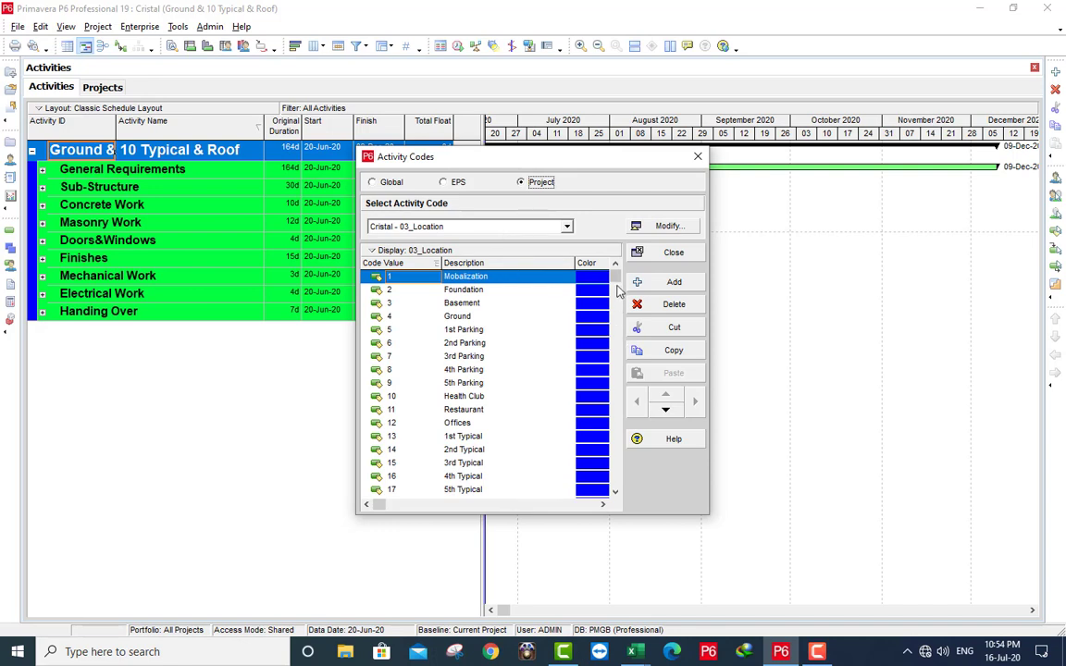
left_click_drag(613, 278, 621, 470)
scroll(559, 454, "down", 2)
left_click(567, 226)
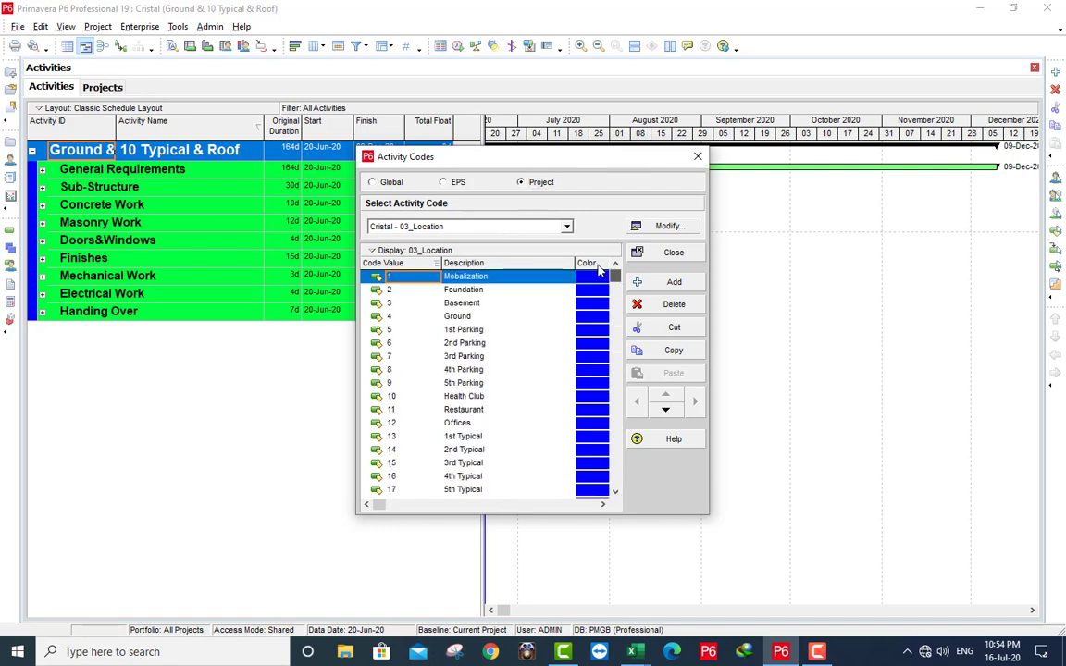
left_click(566, 227)
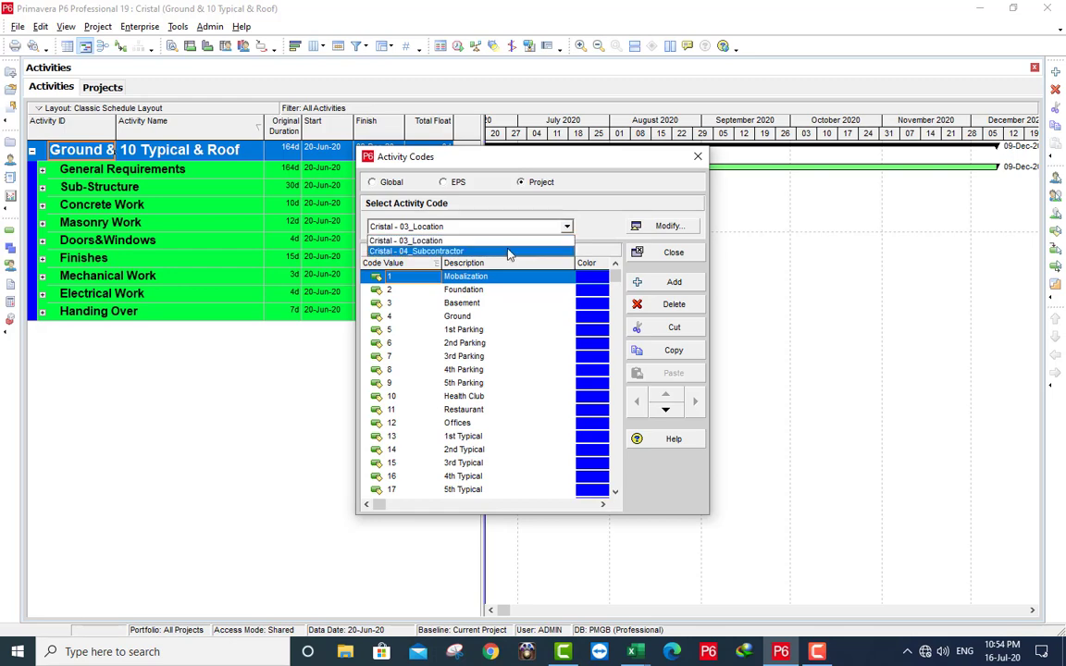
left_click(463, 247)
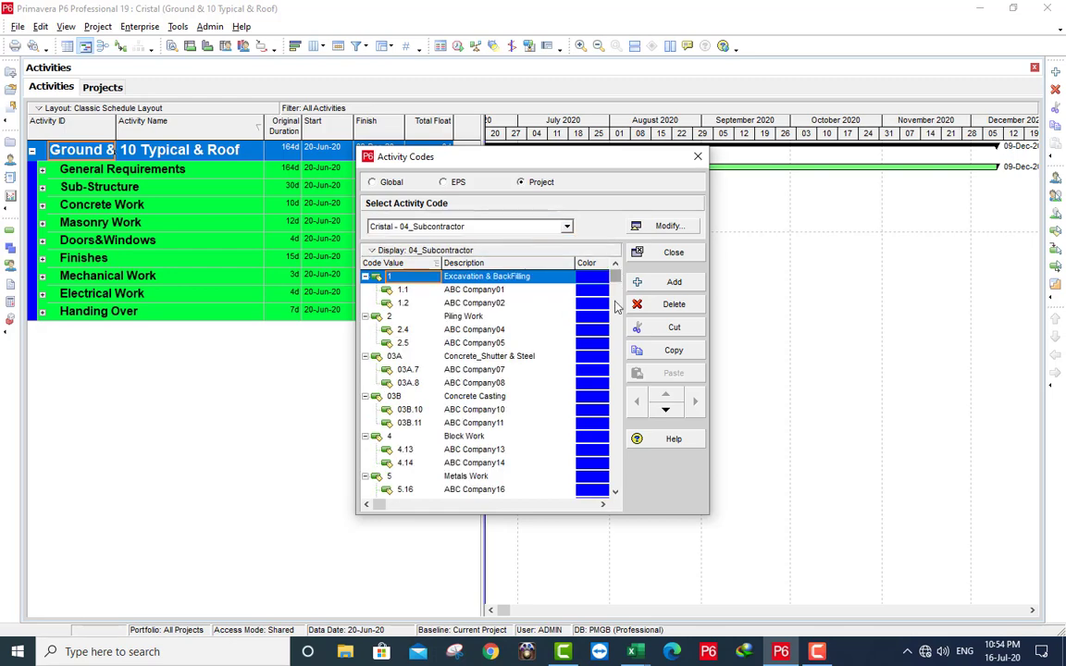
mouse_move(618, 285)
left_mouse_down()
mouse_move(613, 477)
mouse_move(611, 266)
left_mouse_up()
left_click(671, 253)
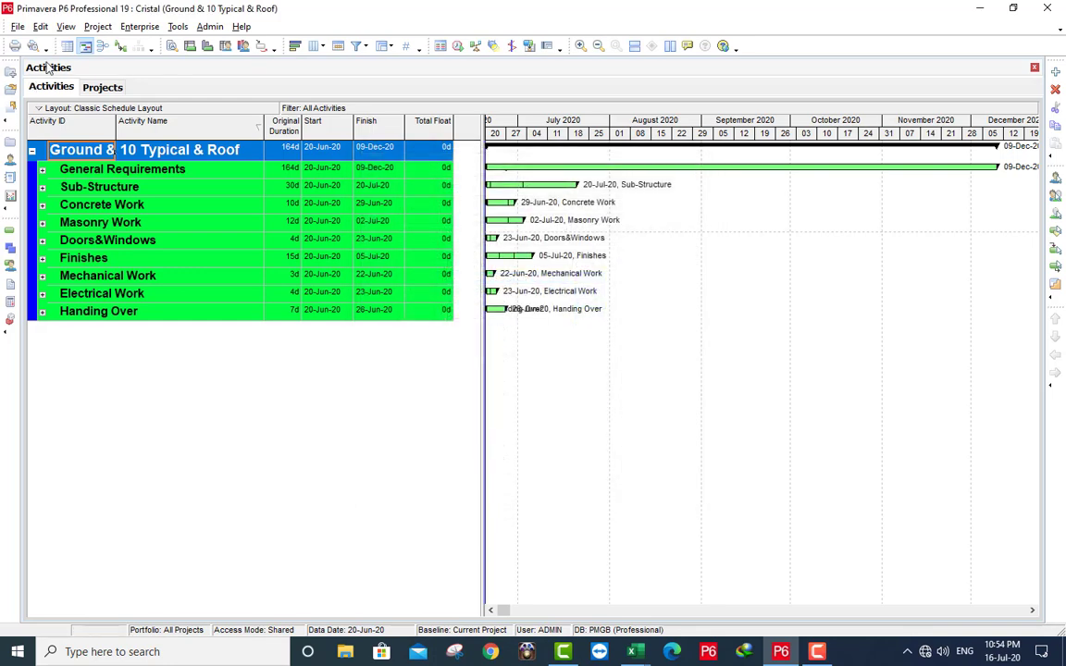
- Open the activity code definitions for the EPS level from the enterprise Activity Codes
left_click(139, 26)
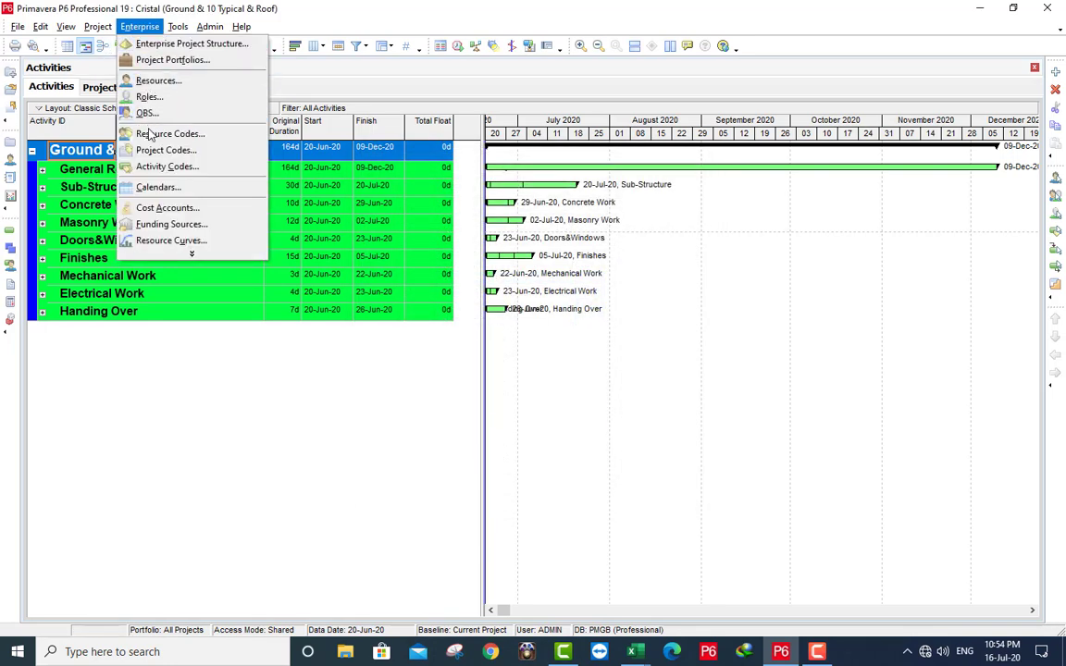
left_click(165, 168)
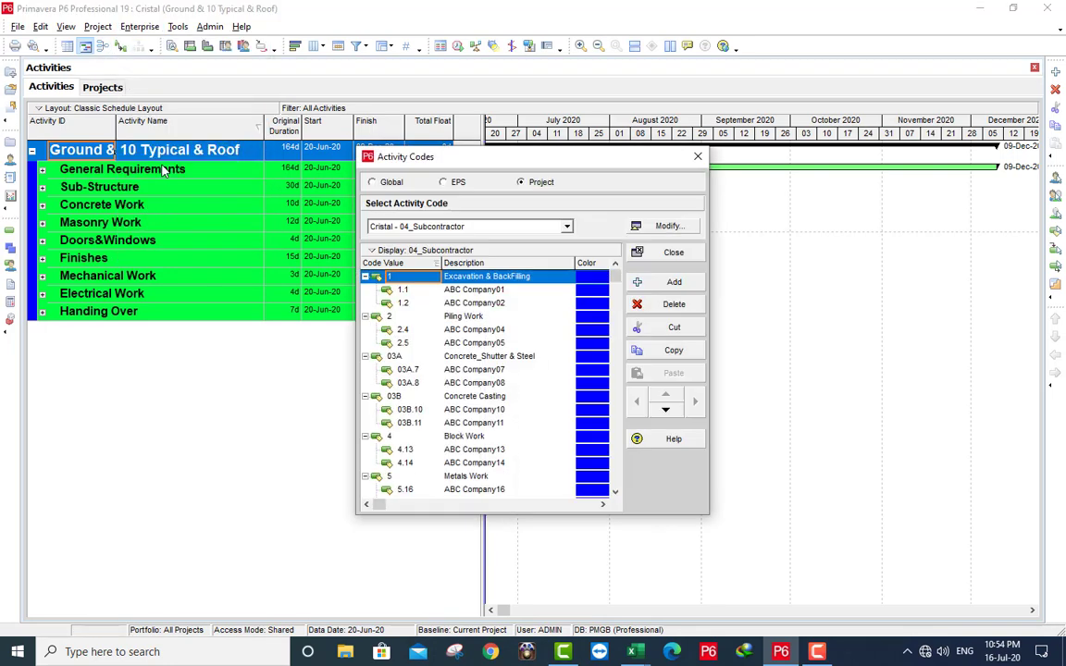
left_click(453, 184)
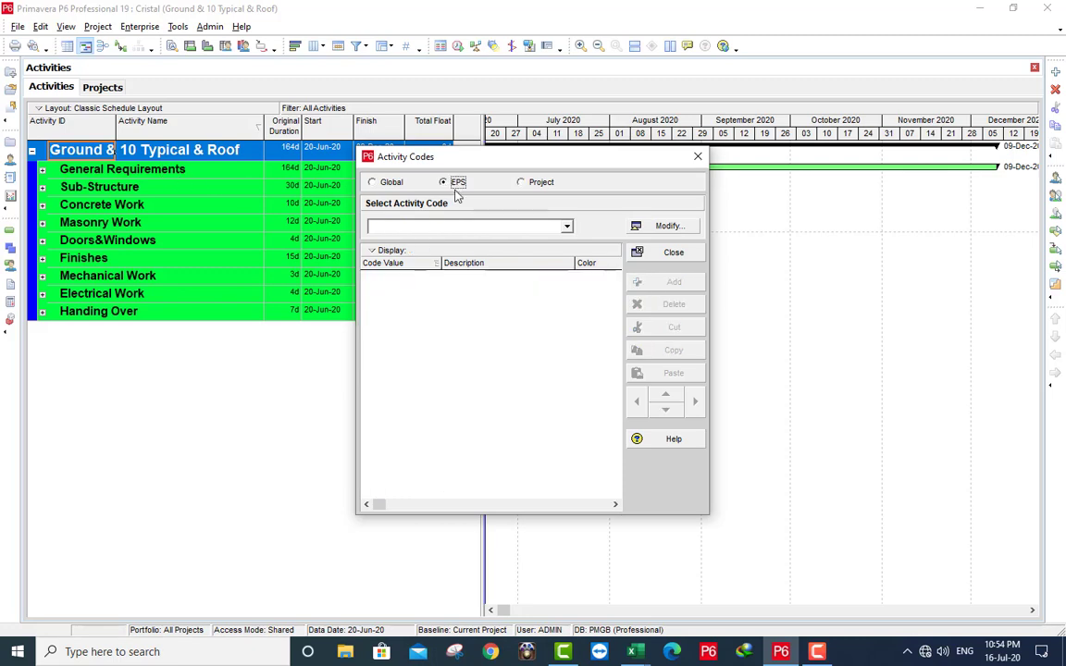
left_click(638, 225)
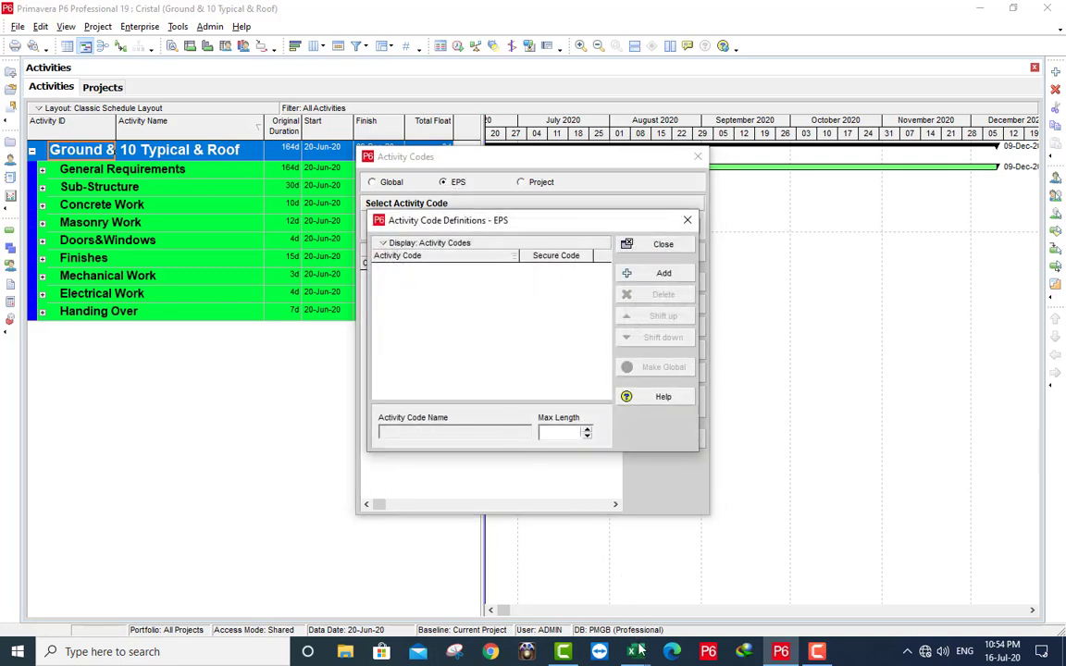
- Switch to the Cristal.xlsx workbook in Excel and copy the EPS code name 02_Item from cell A6 of the Activity_Codes sheet
mouse_move(636, 653)
left_click(717, 592)
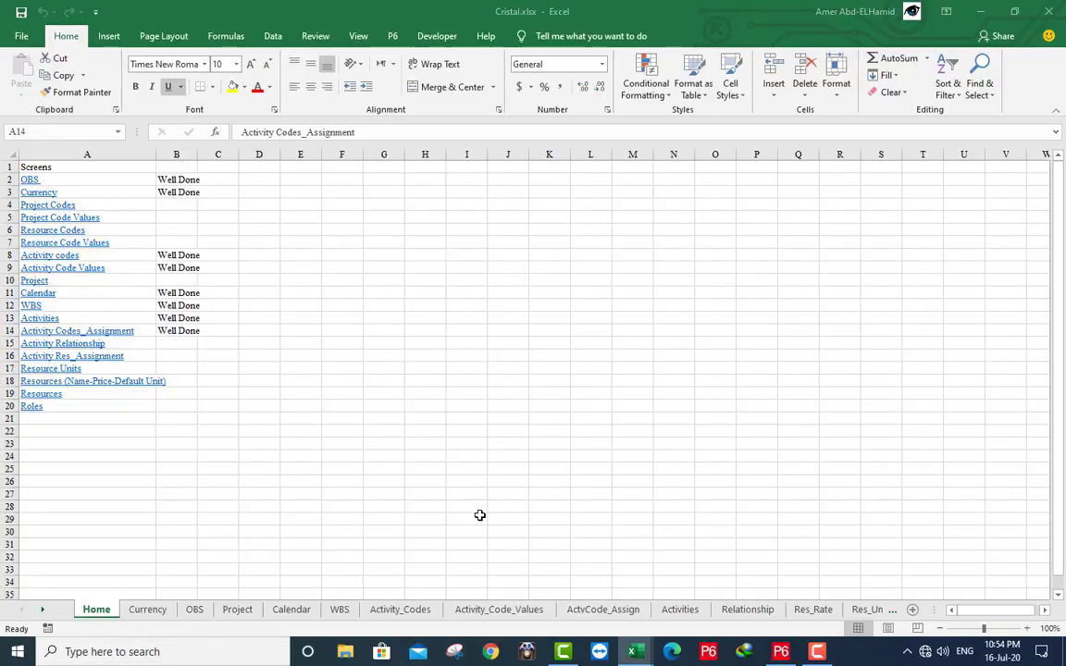
left_click(57, 254)
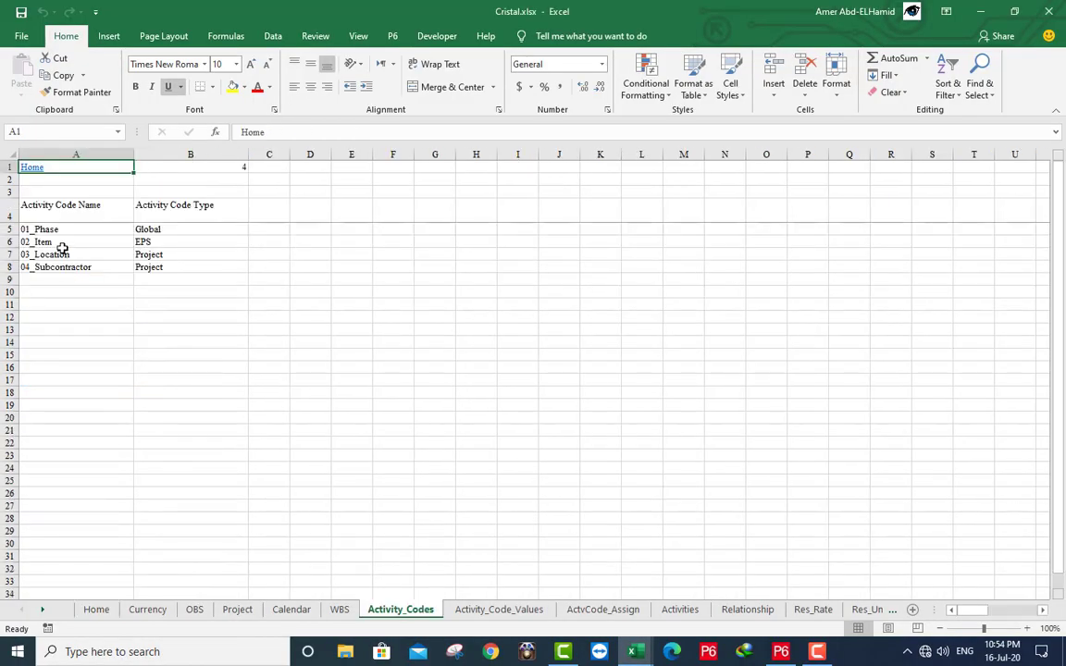
left_click(54, 241)
double_click(54, 241)
double_click(41, 241)
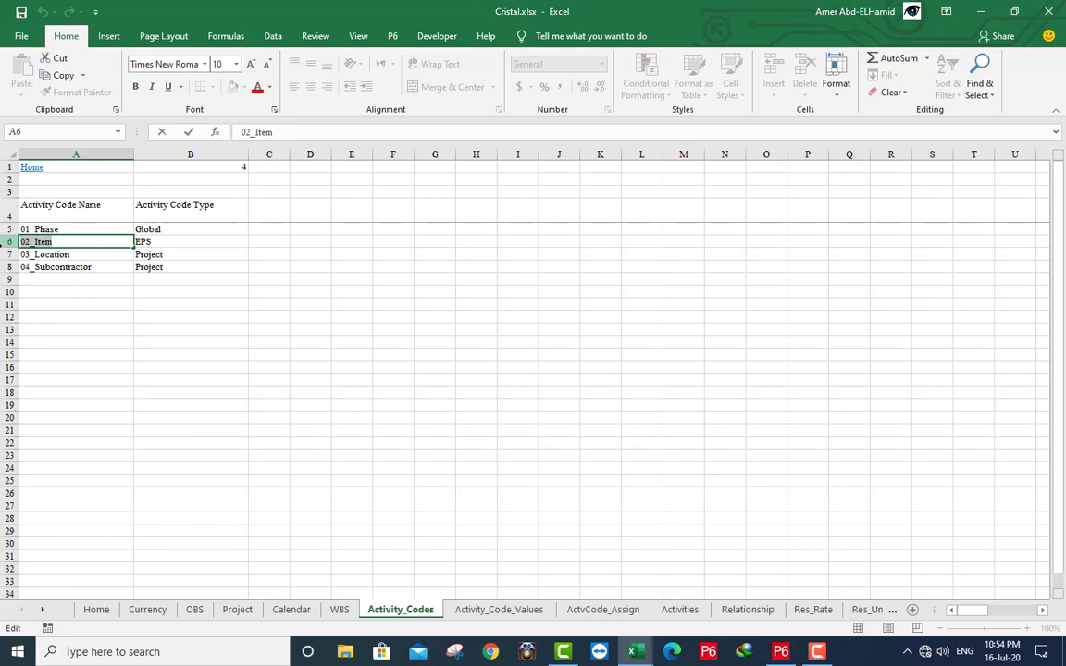
key("ctrl+c")
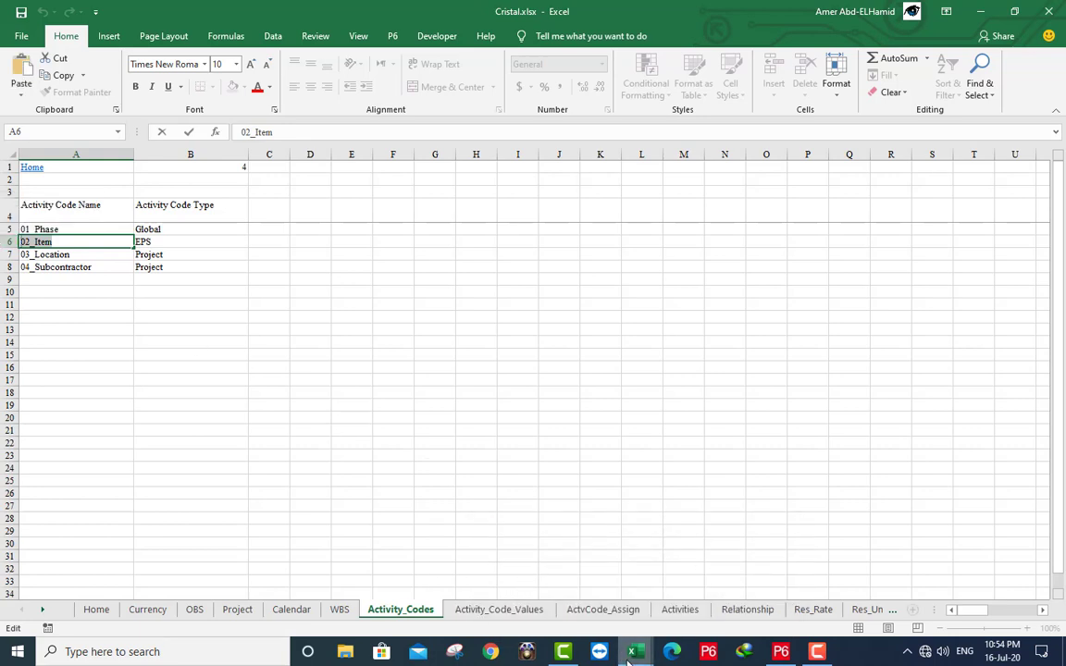
- Back in Primavera P6, add an EPS activity code under High Rise Building (HRise) and name it 02_Item
mouse_move(781, 651)
left_click(766, 600)
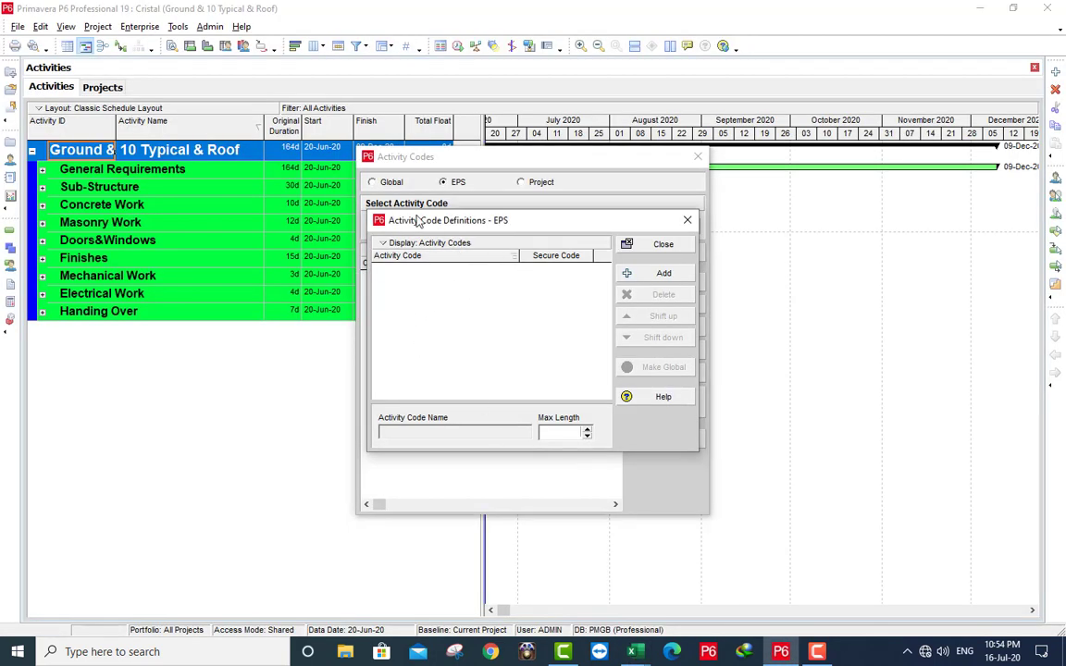
left_click(660, 273)
left_click(225, 199)
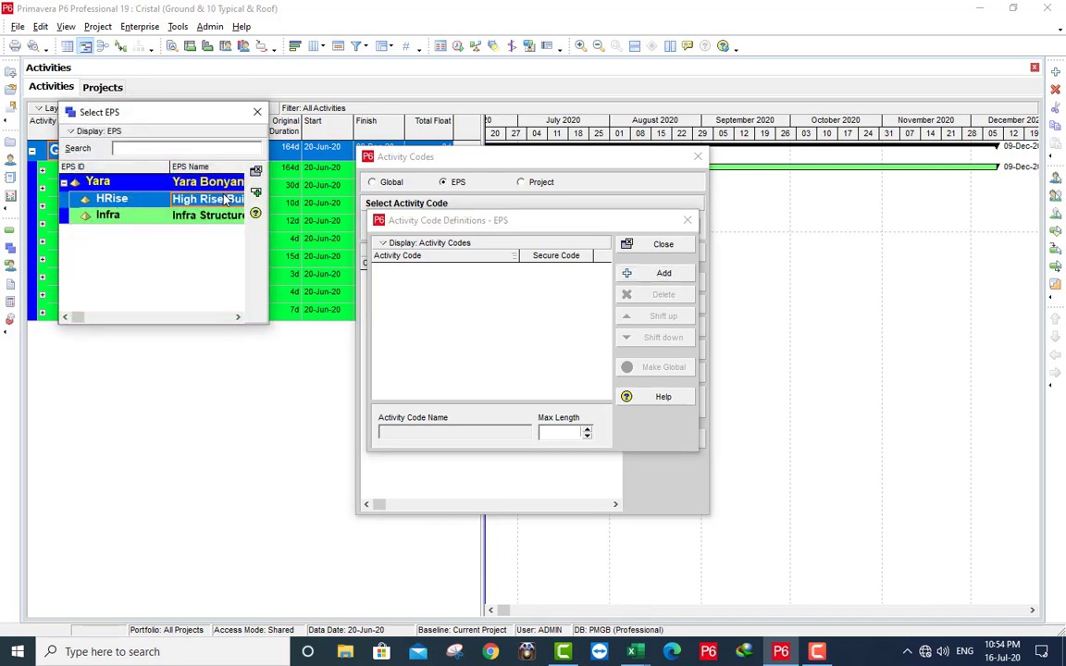
left_click(255, 193)
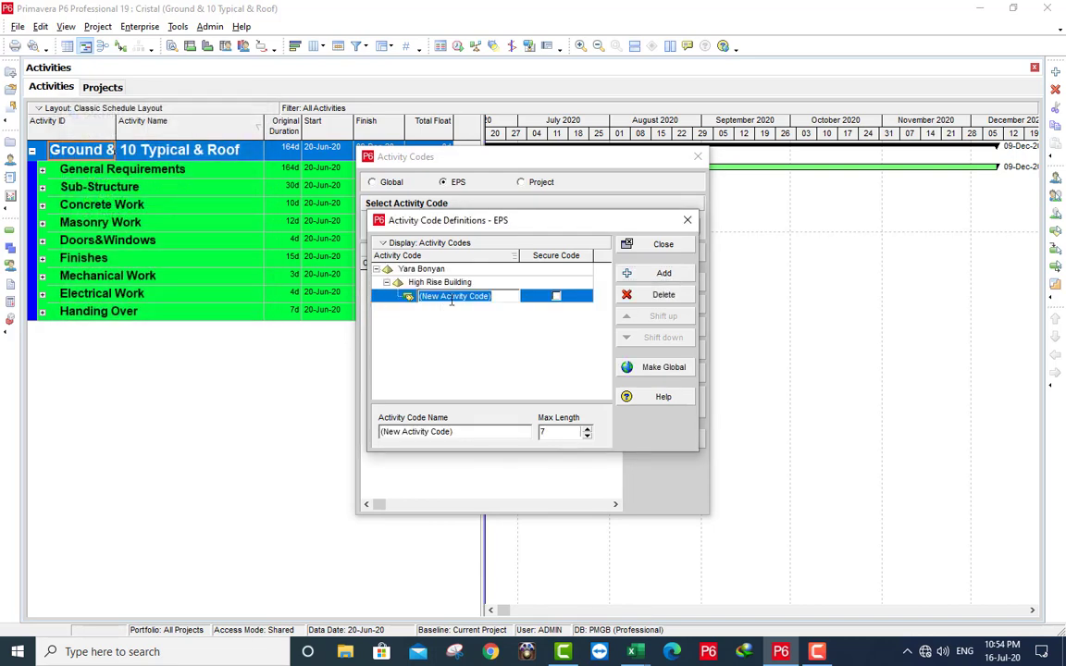
left_click_drag(508, 298, 428, 301)
type("02_Item")
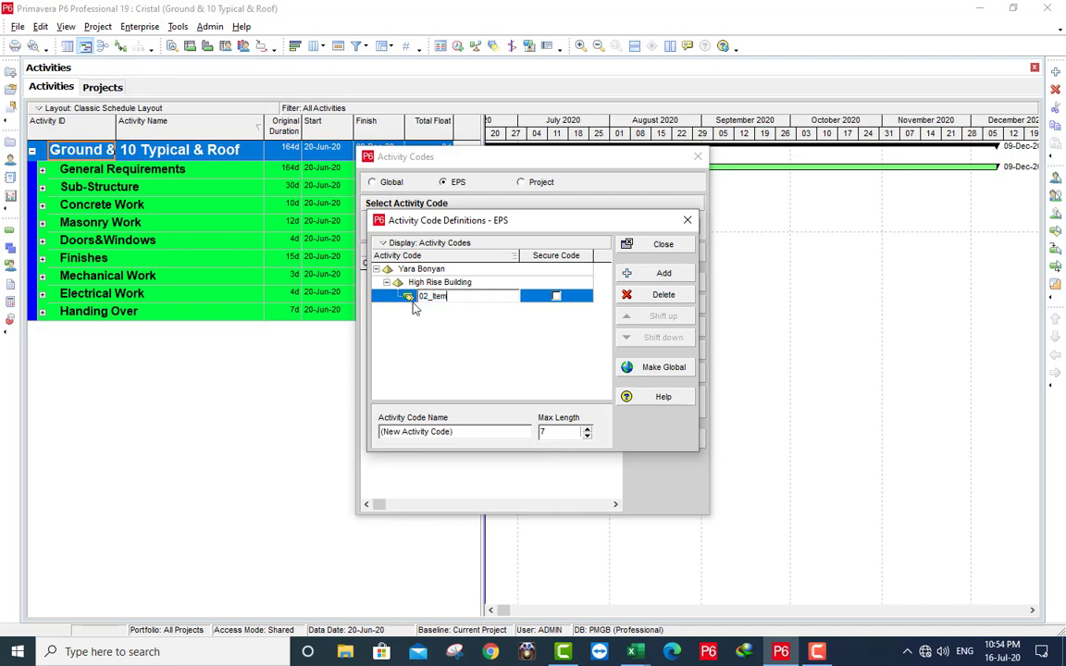
- Set the 02_Item code's maximum length to 50 and close the code definitions and Activity Codes dialogs
left_click(553, 434)
double_click(545, 431)
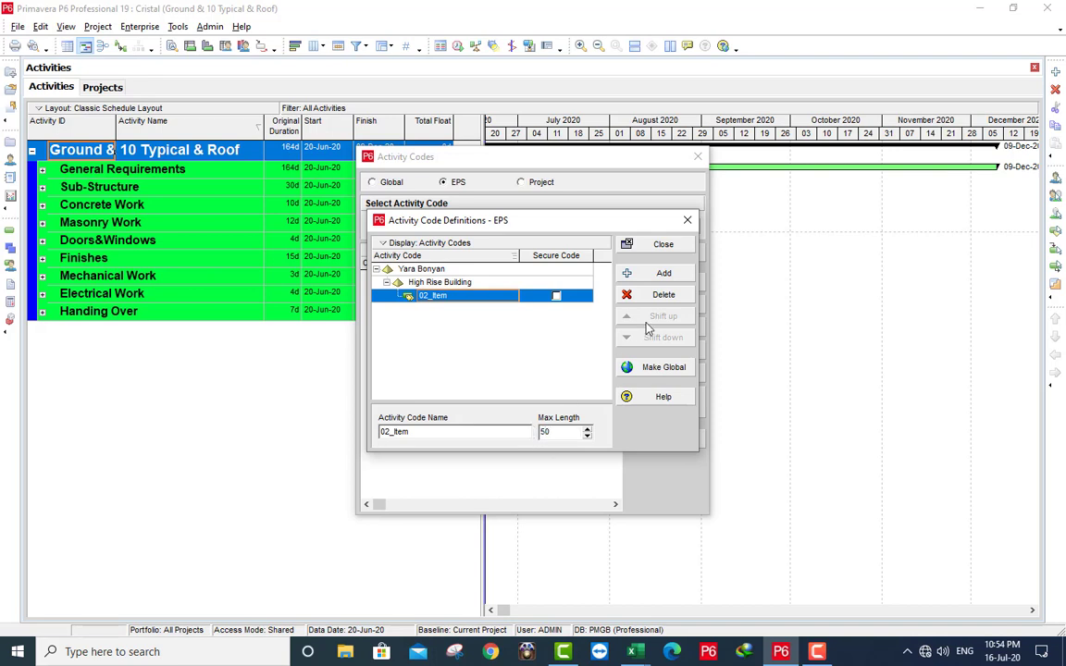
left_click(515, 282)
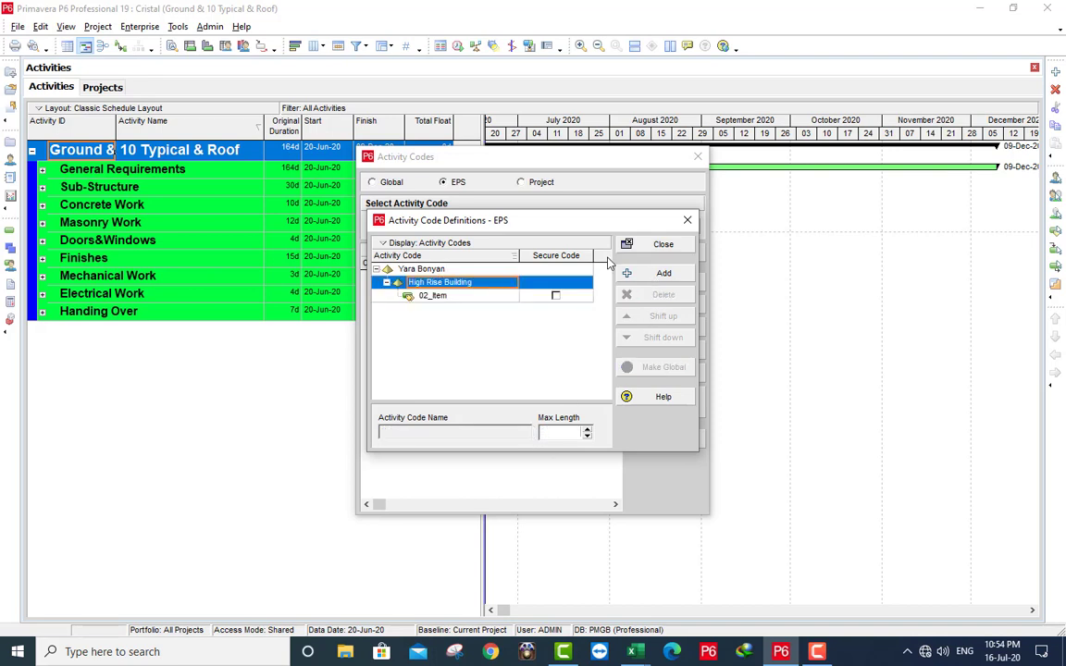
left_click(662, 245)
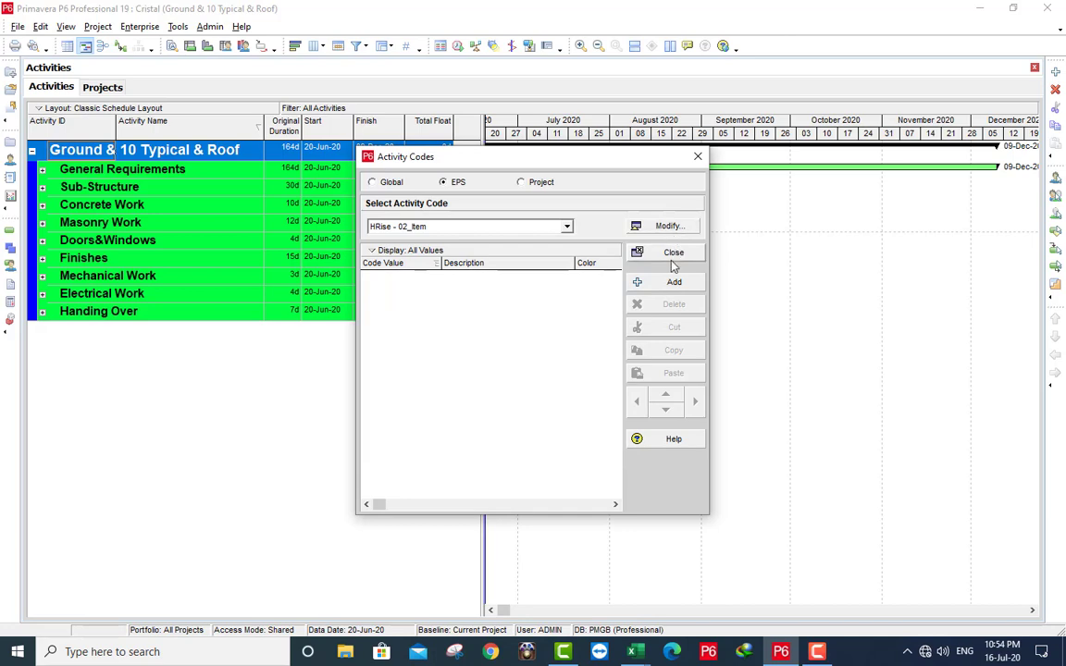
left_click(672, 256)
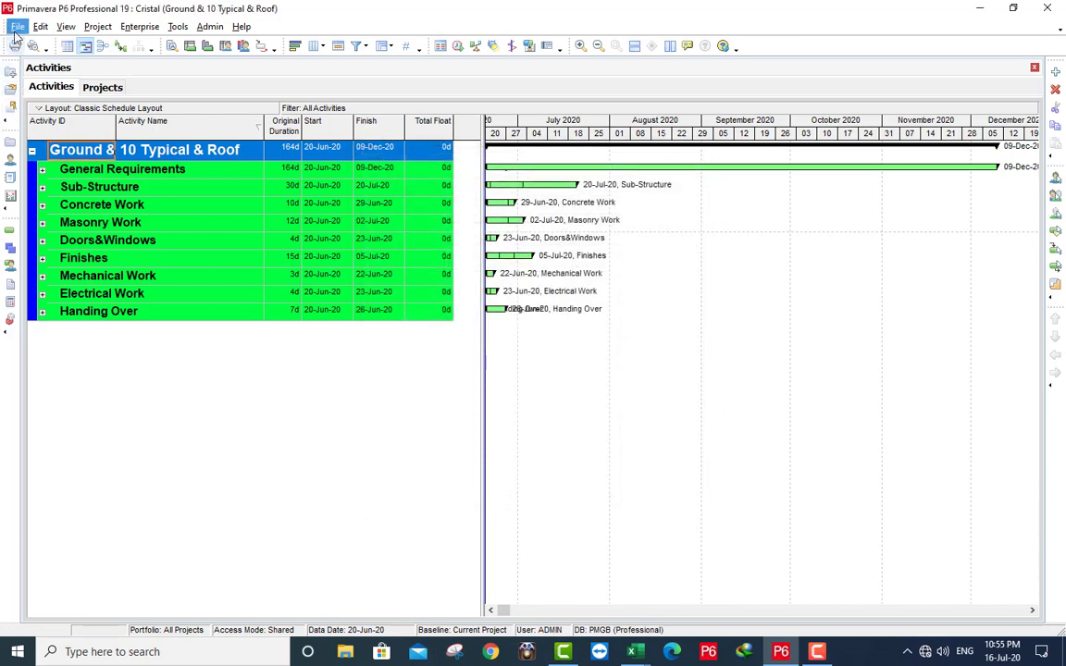
- Import the Primavera PM XER file as project data, using Update Existing Project for Cristal
left_click(16, 29)
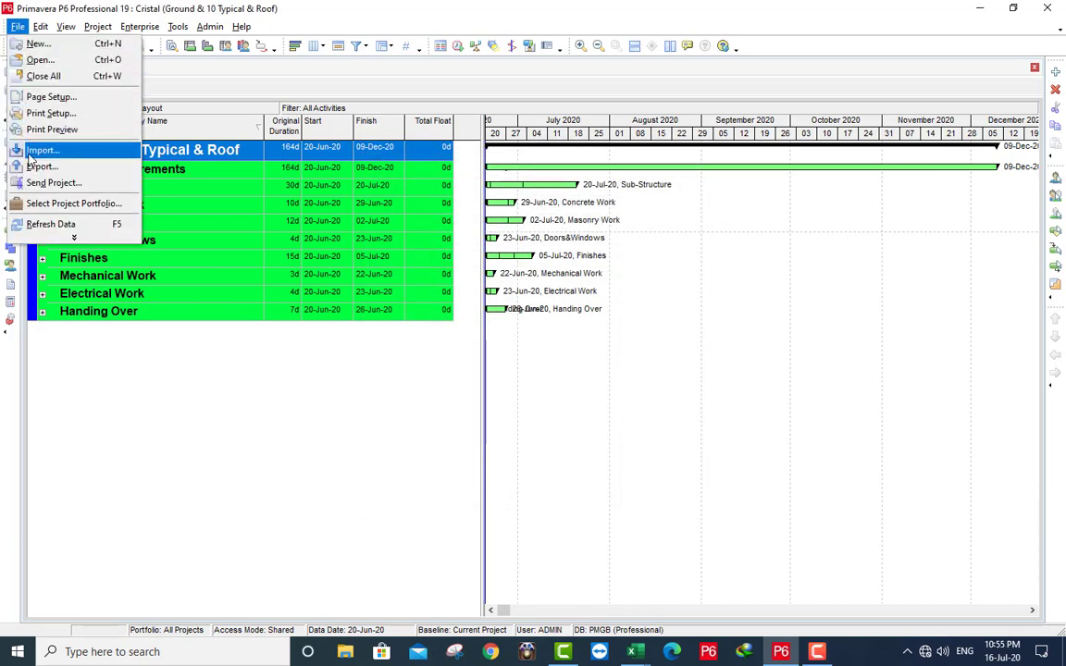
left_click(31, 160)
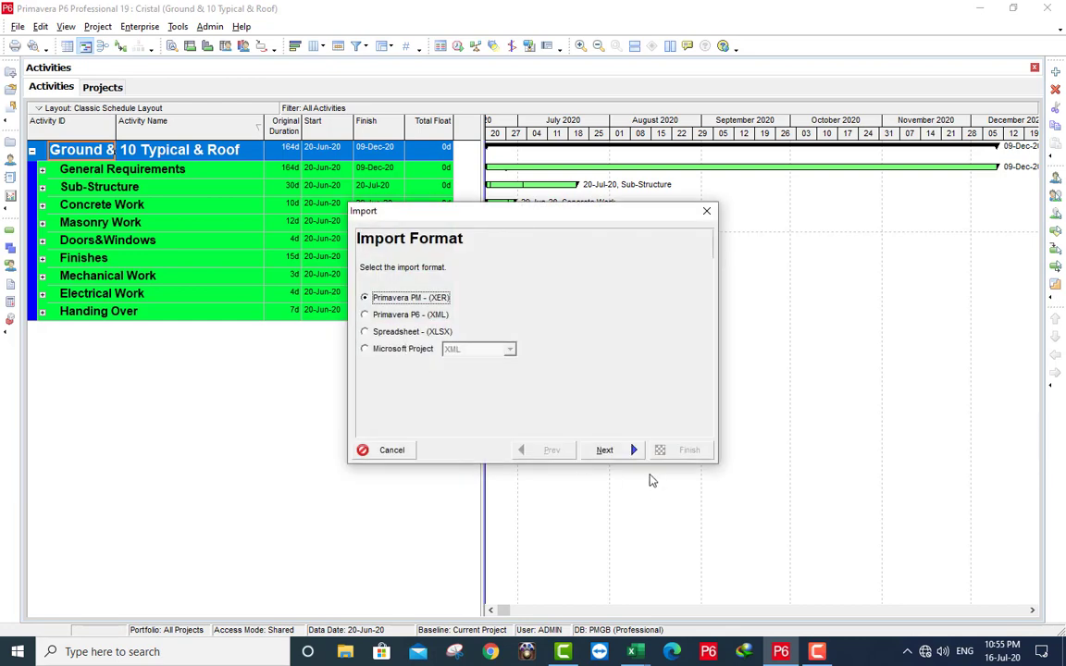
left_click(605, 450)
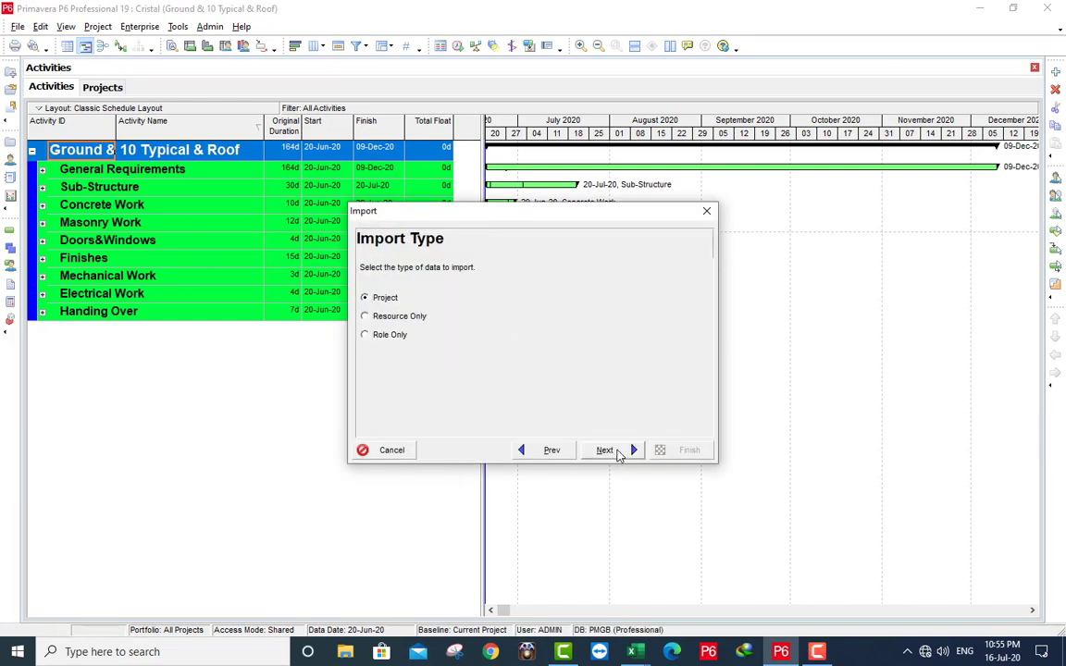
left_click(606, 450)
left_click(606, 450)
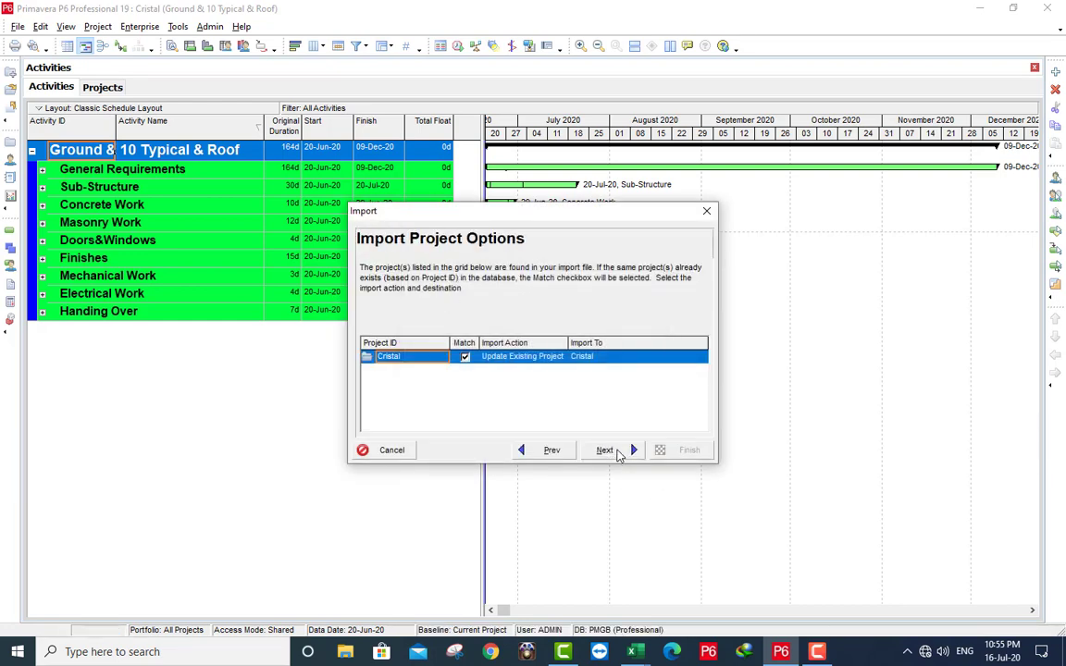
left_click(606, 450)
left_click(616, 451)
left_click(689, 449)
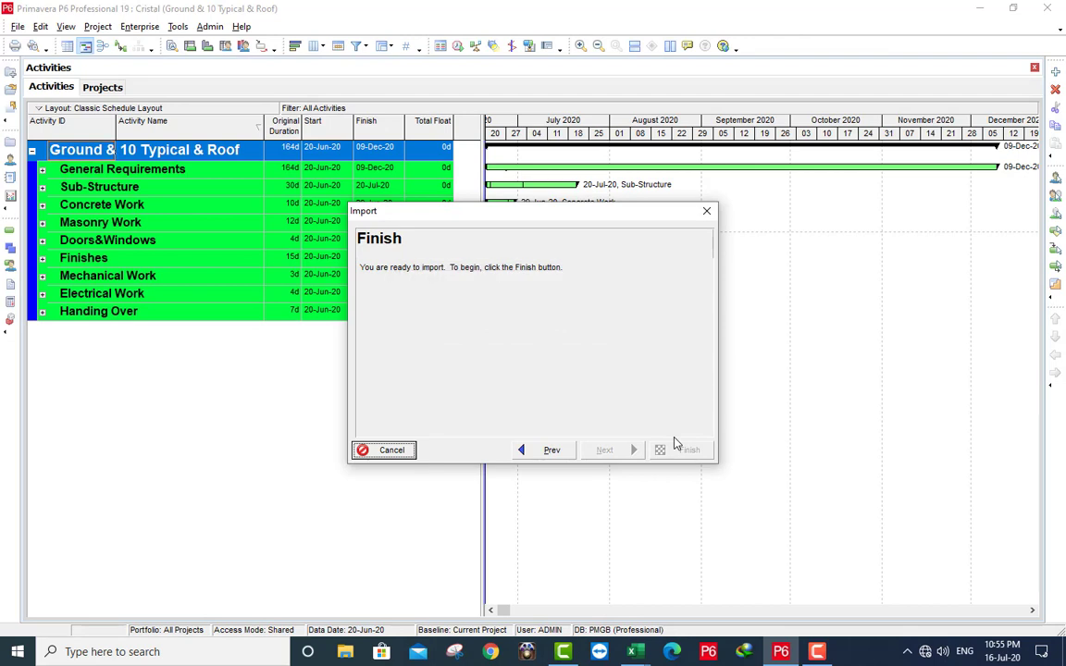
left_click(676, 450)
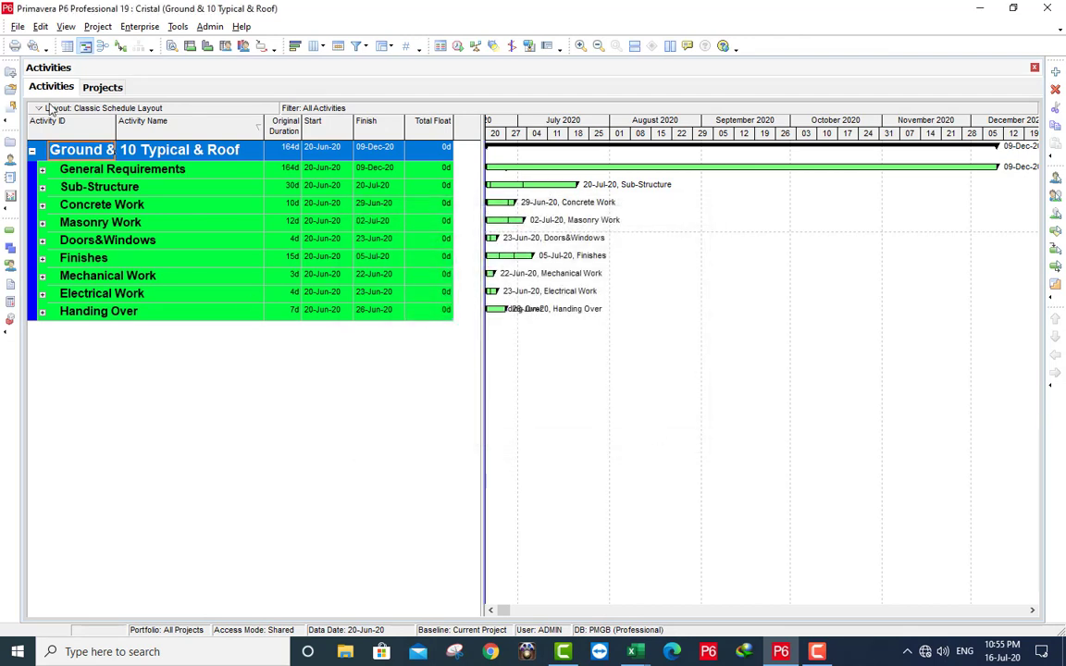
- Review the code values of the EPS activity code HRise - 02_Item in the enterprise Activity Codes, then close them
left_click(130, 27)
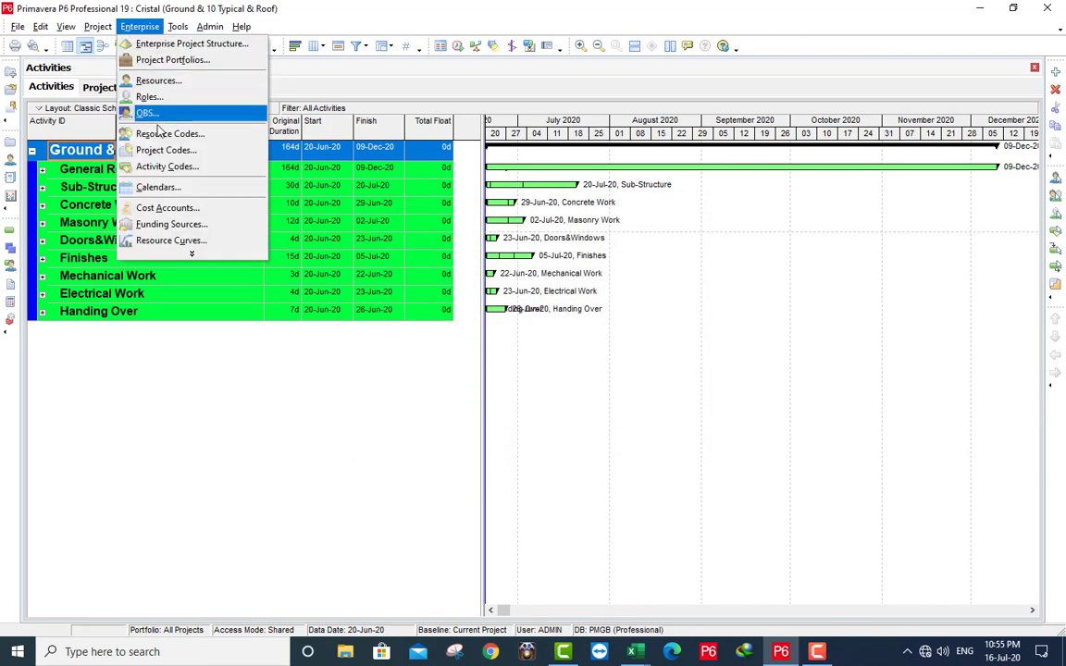
left_click(162, 167)
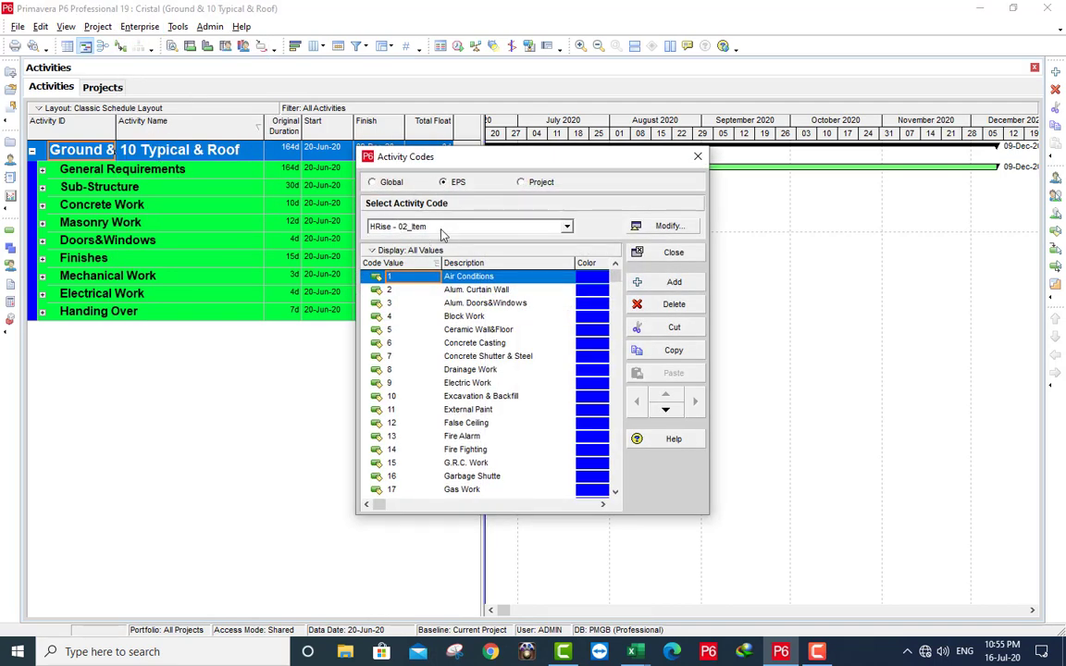
left_click_drag(614, 274, 622, 500)
scroll(611, 444, "up", 5)
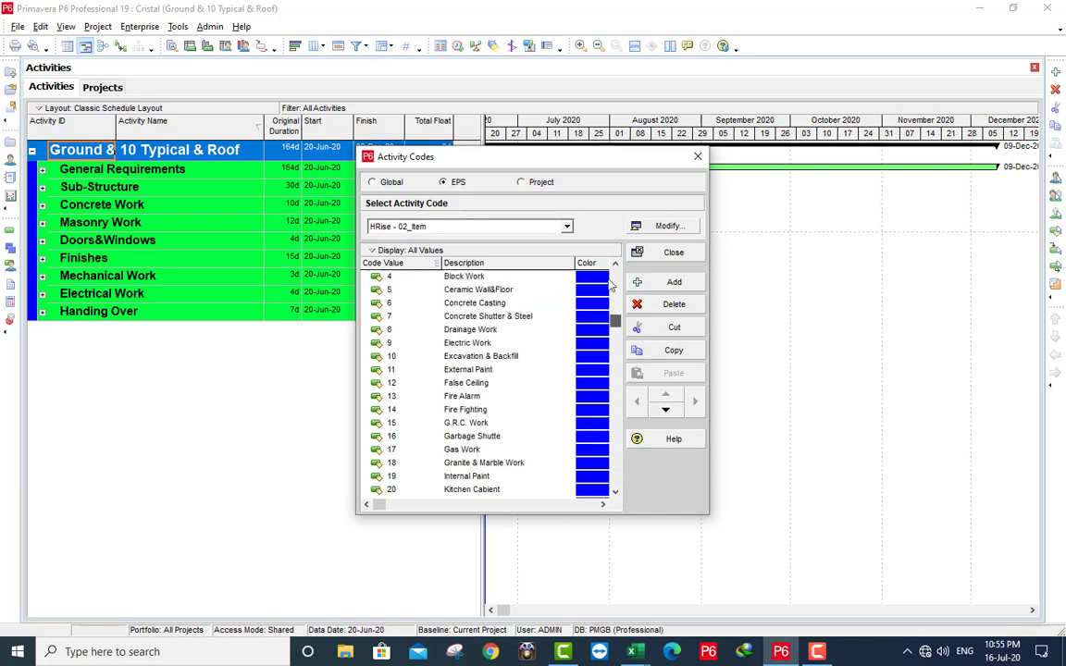
left_click(648, 252)
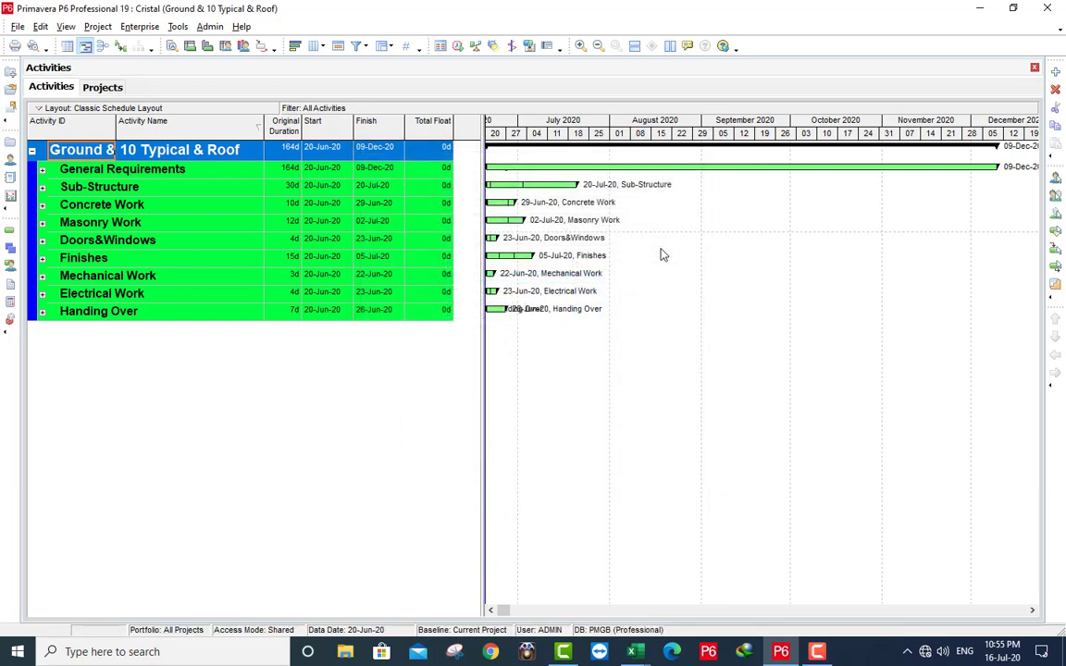
- Expand all activity bands and replace the WBS grouping with Project as the first grouping level
left_click(39, 108)
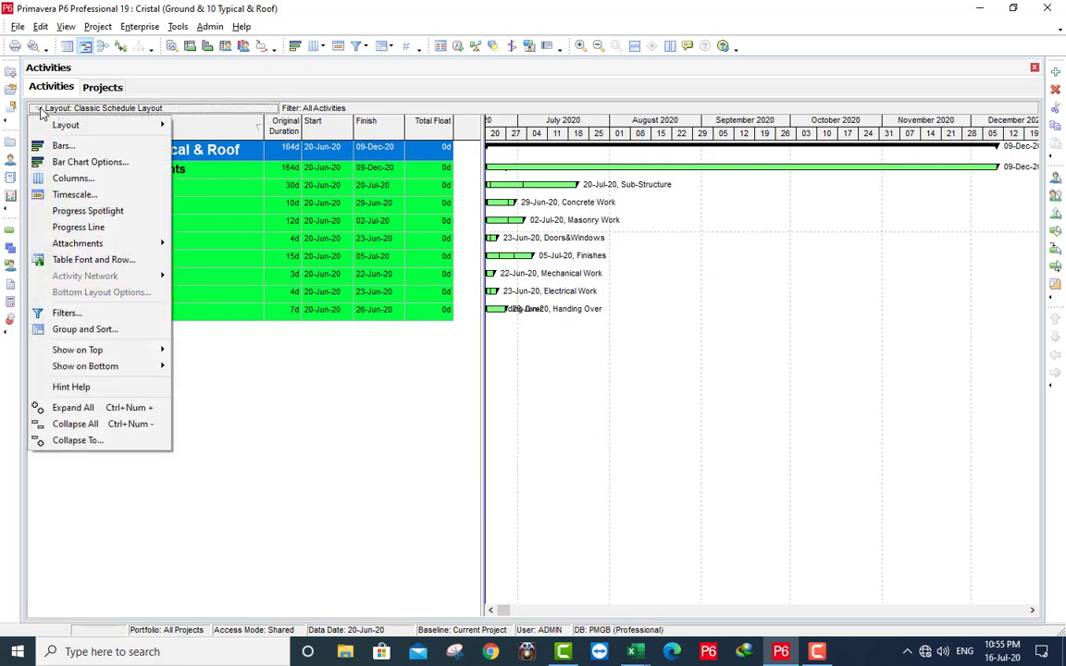
left_click(53, 407)
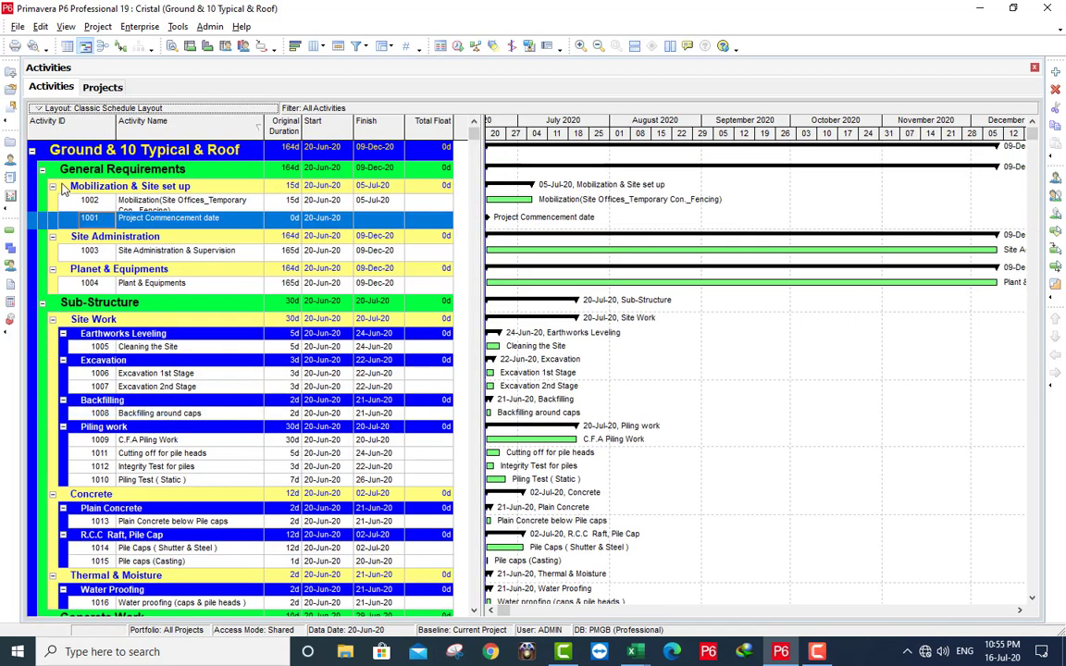
left_click(39, 109)
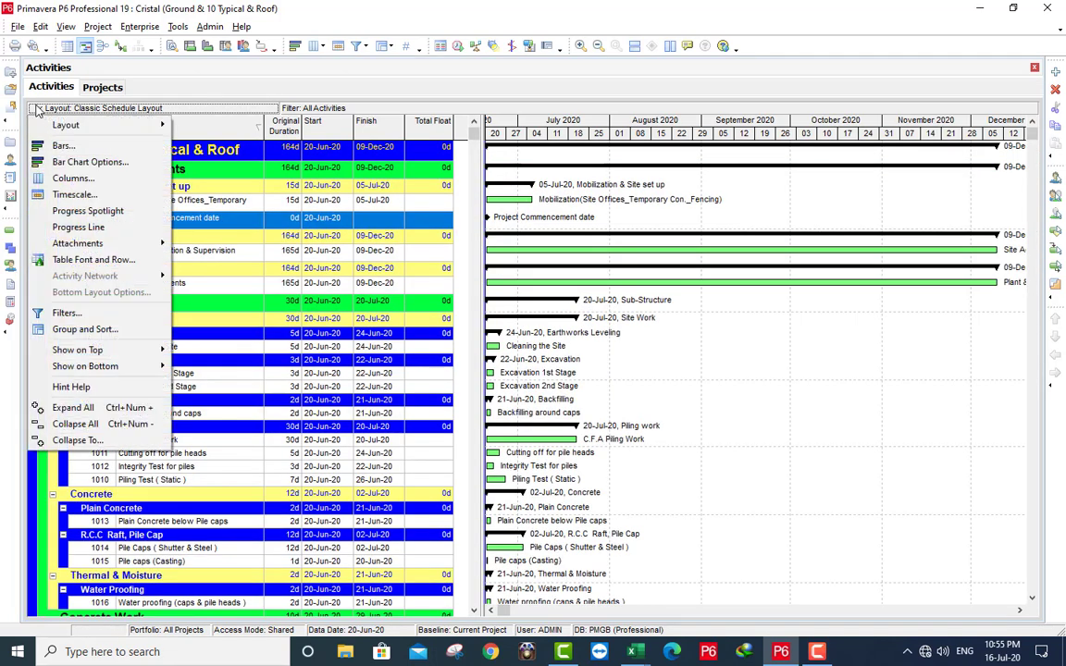
left_click(64, 330)
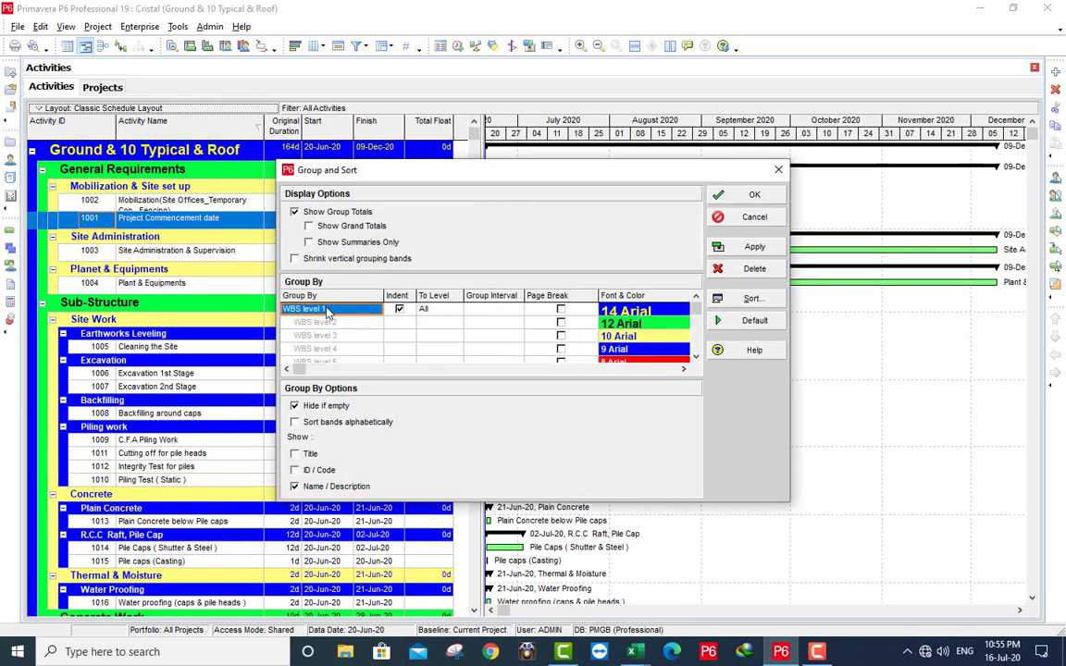
left_click(325, 310)
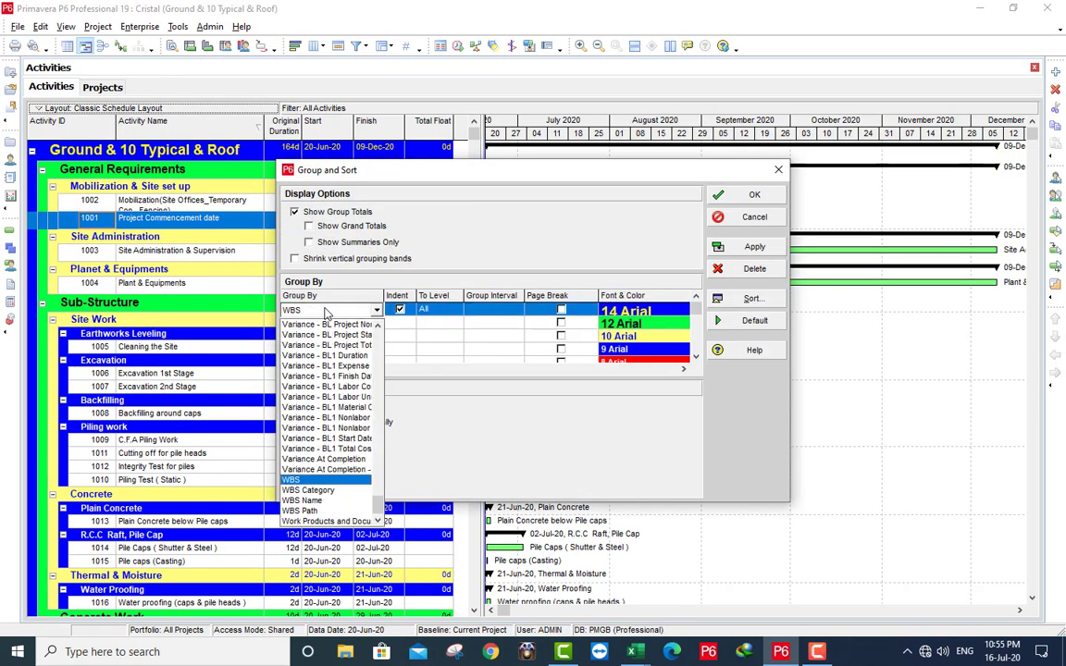
type("pro")
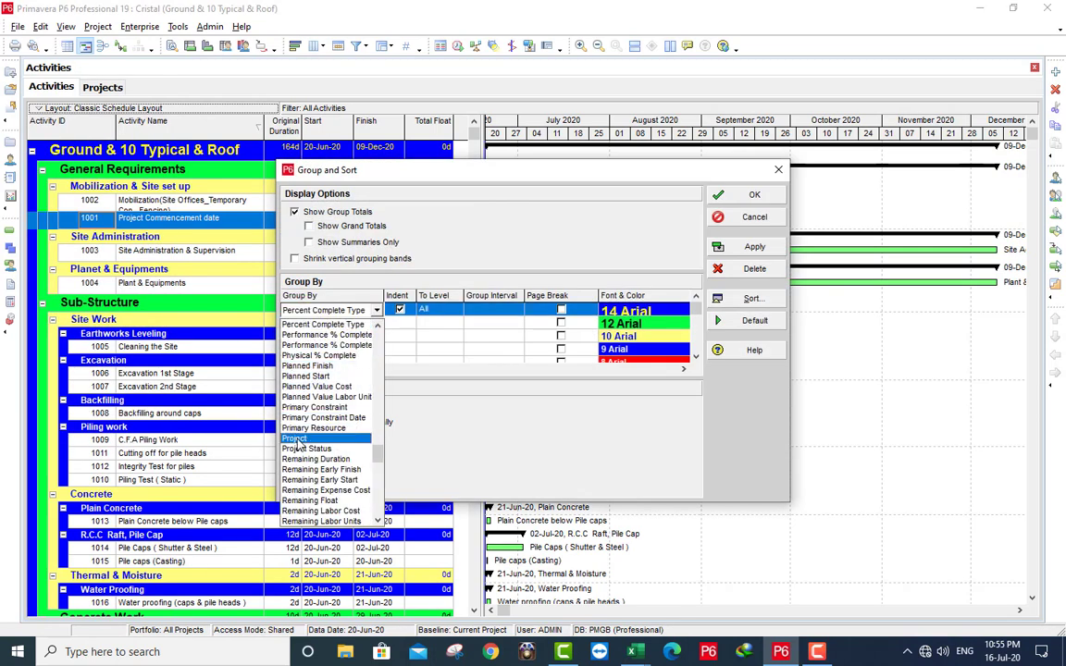
key("Return")
- Add the 03_Location activity code as the second grouping level and apply it to the activity table
left_click(313, 324)
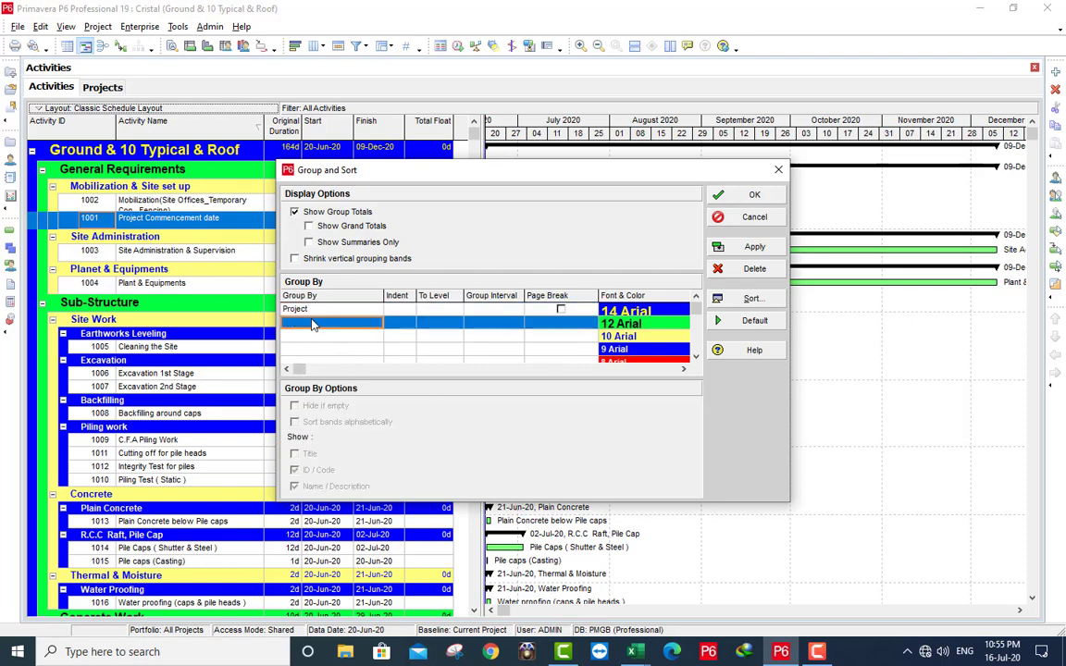
left_click(313, 324)
left_click(315, 324)
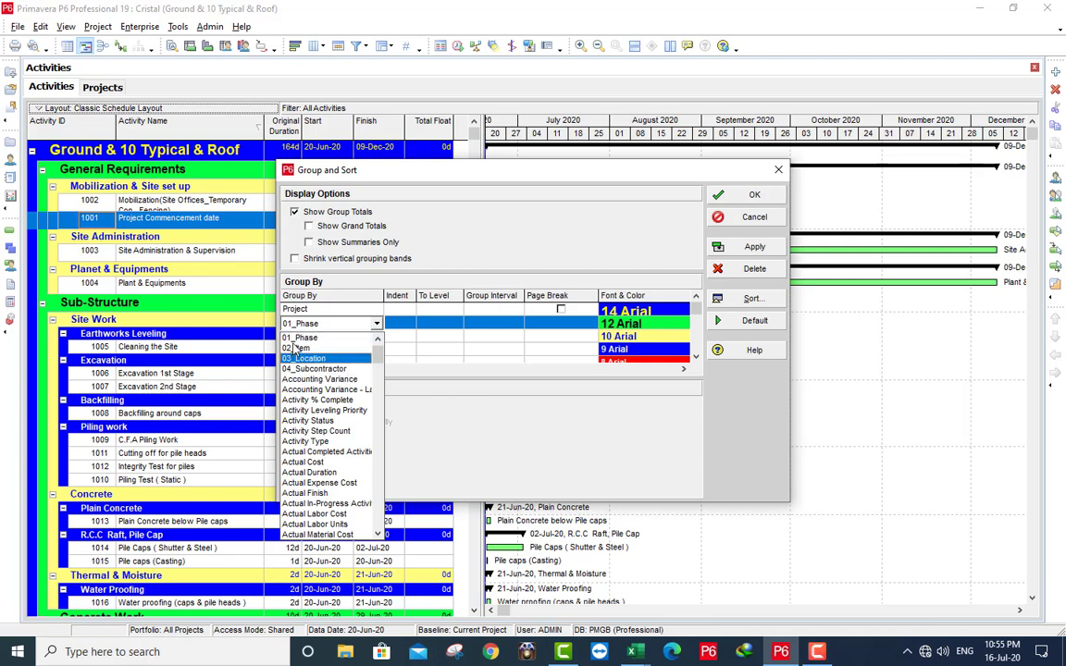
left_click(298, 359)
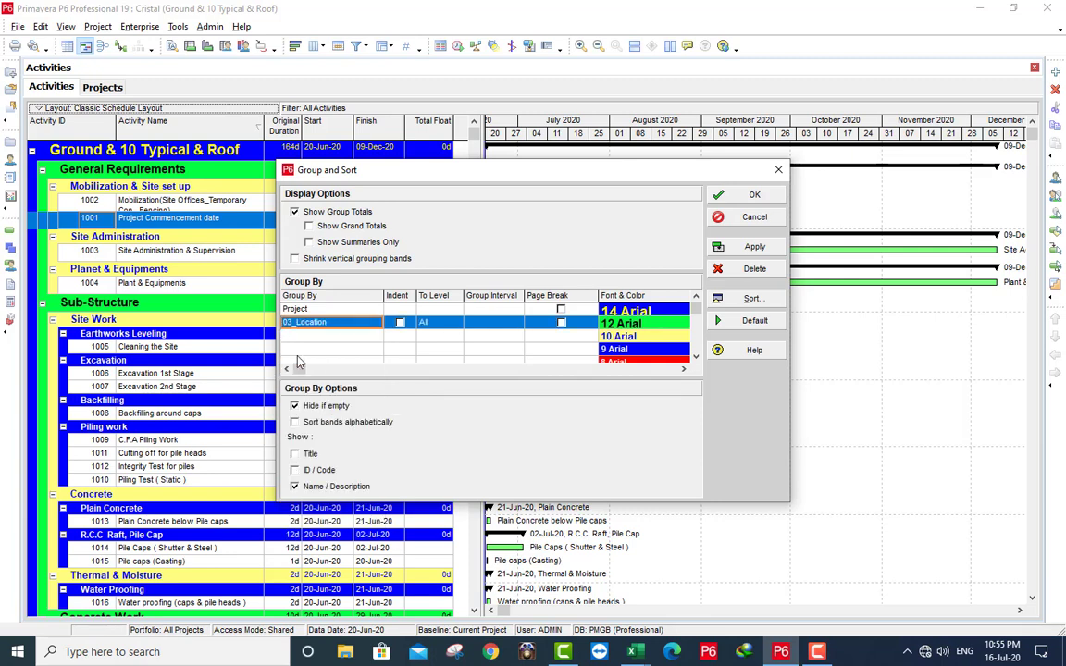
left_click(731, 247)
left_click(751, 194)
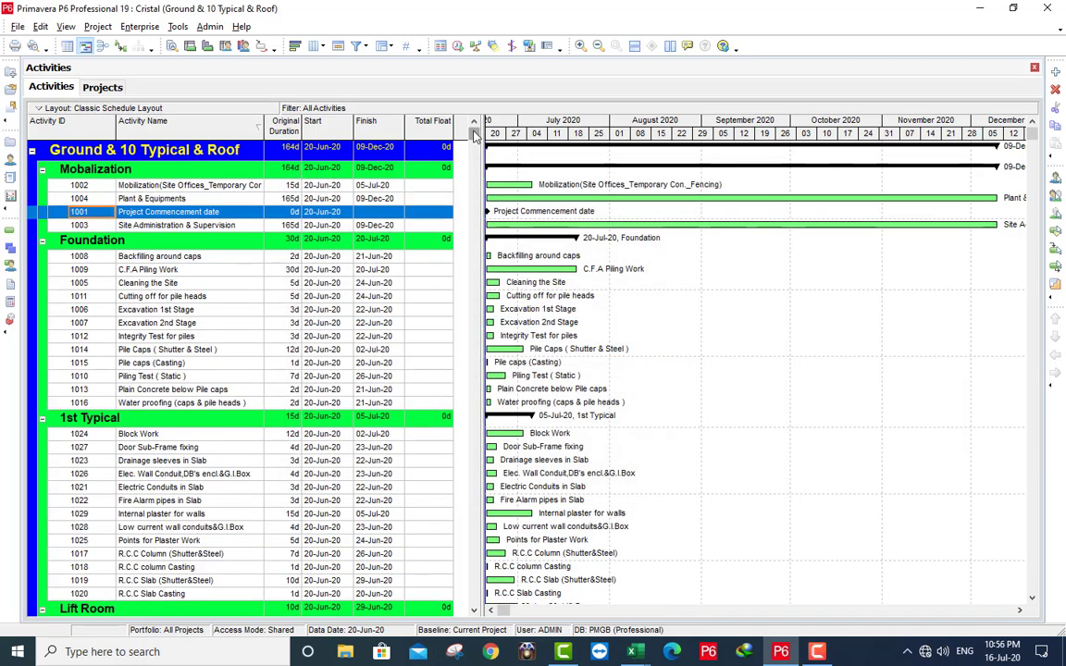
mouse_move(473, 138)
left_mouse_down()
mouse_move(486, 448)
mouse_move(472, 573)
mouse_move(455, 615)
mouse_move(474, 134)
left_mouse_up()
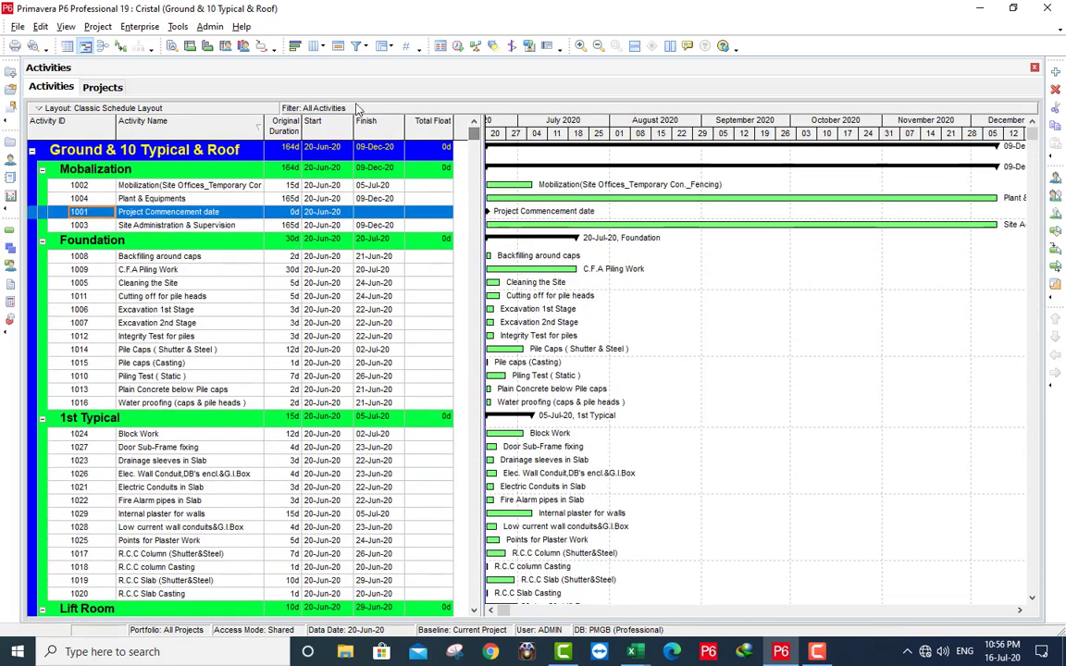